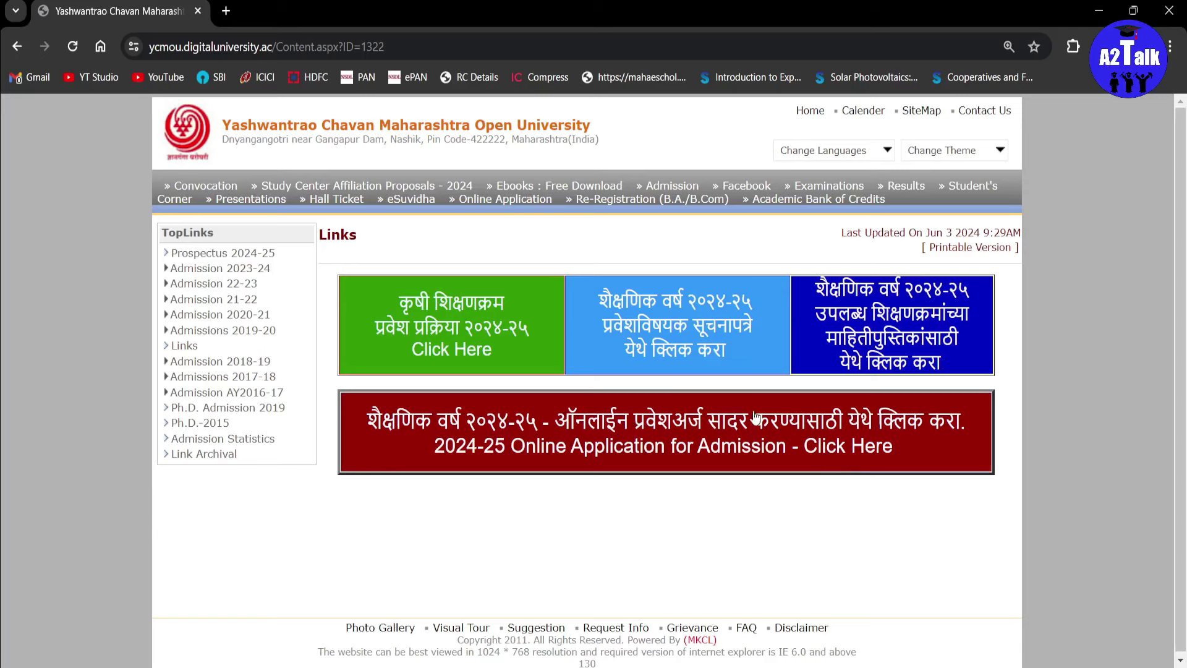
Step: Go to the 2024-25 admission login page and review its new-applicant and 16-digit PRN sections
left_click(829, 447)
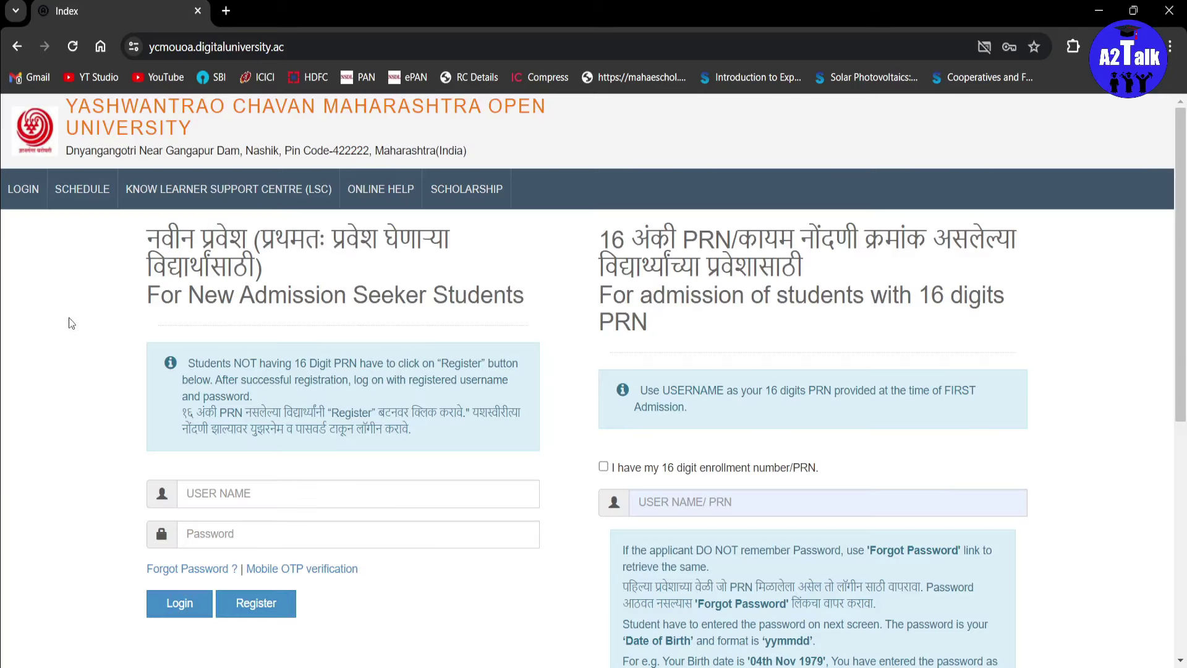
left_click_drag(147, 238, 436, 243)
left_click(439, 246)
left_click_drag(136, 216, 524, 303)
left_click_drag(598, 238, 1007, 227)
left_click(688, 287)
left_click_drag(605, 296, 980, 298)
left_click(665, 331)
scroll(309, 544, "down", 2)
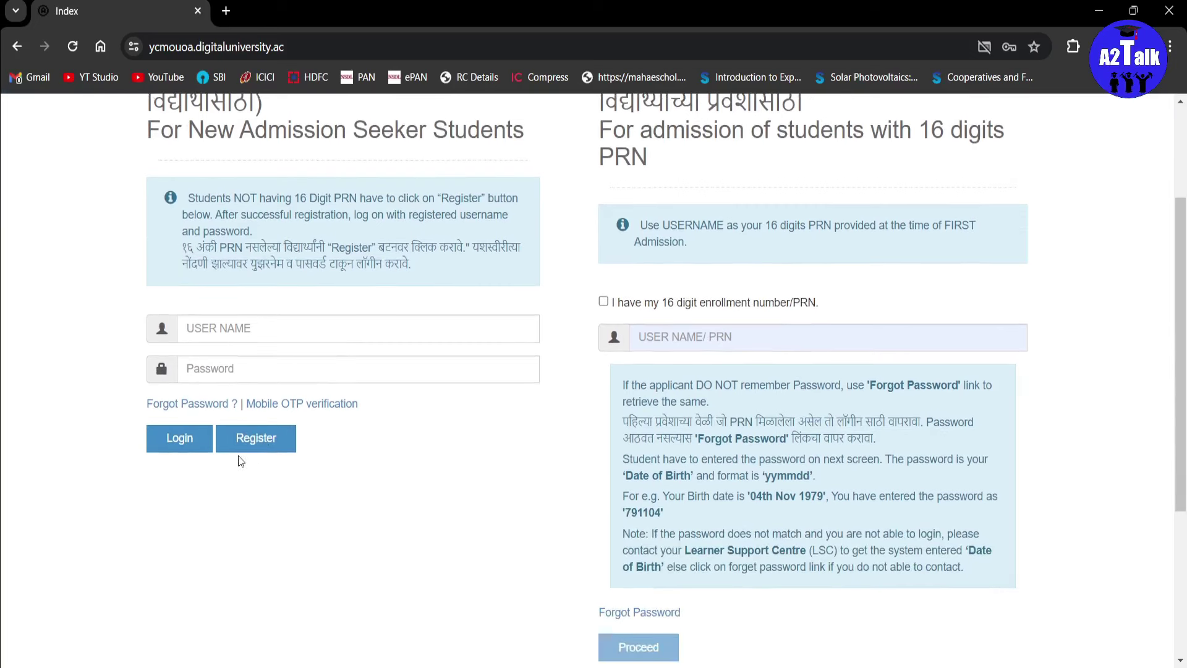
Step: Start a new registration with the applicant's first and last name, Son relation, and both parents' names
left_click(267, 438)
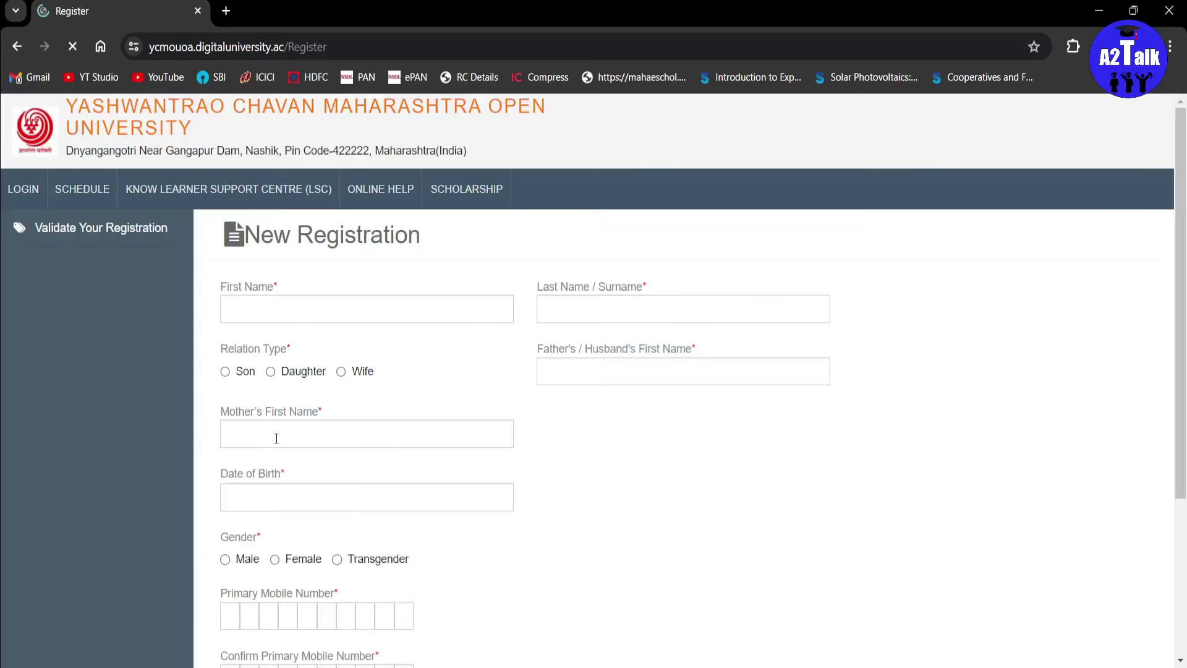
left_click(350, 310)
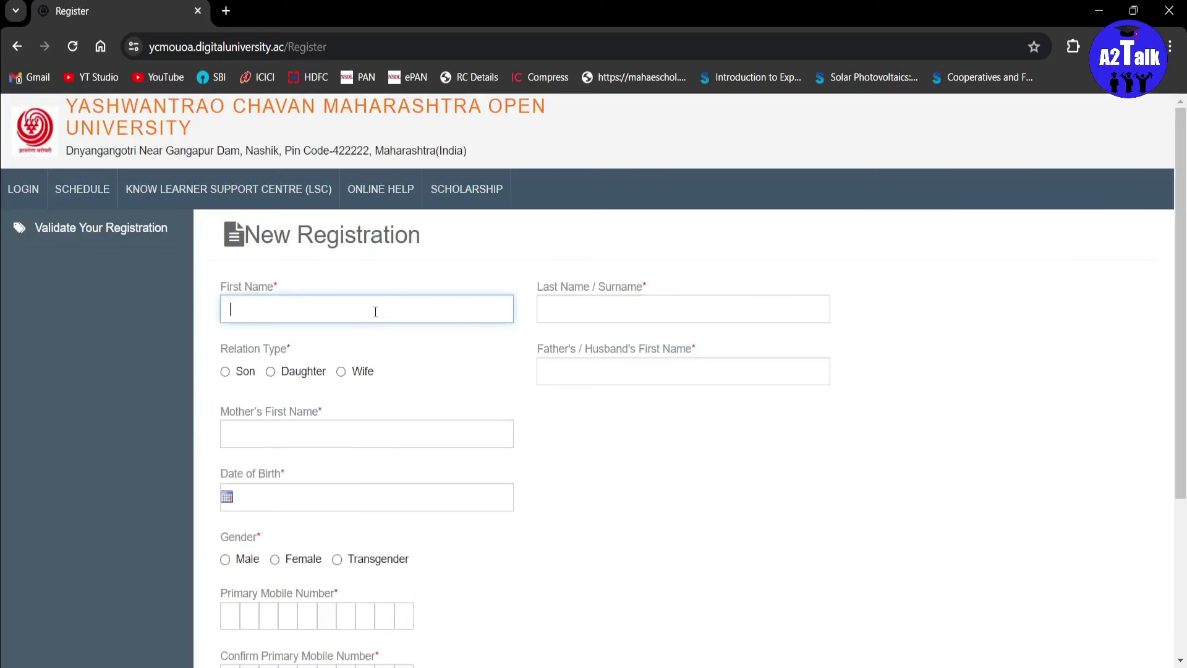
left_click(591, 307)
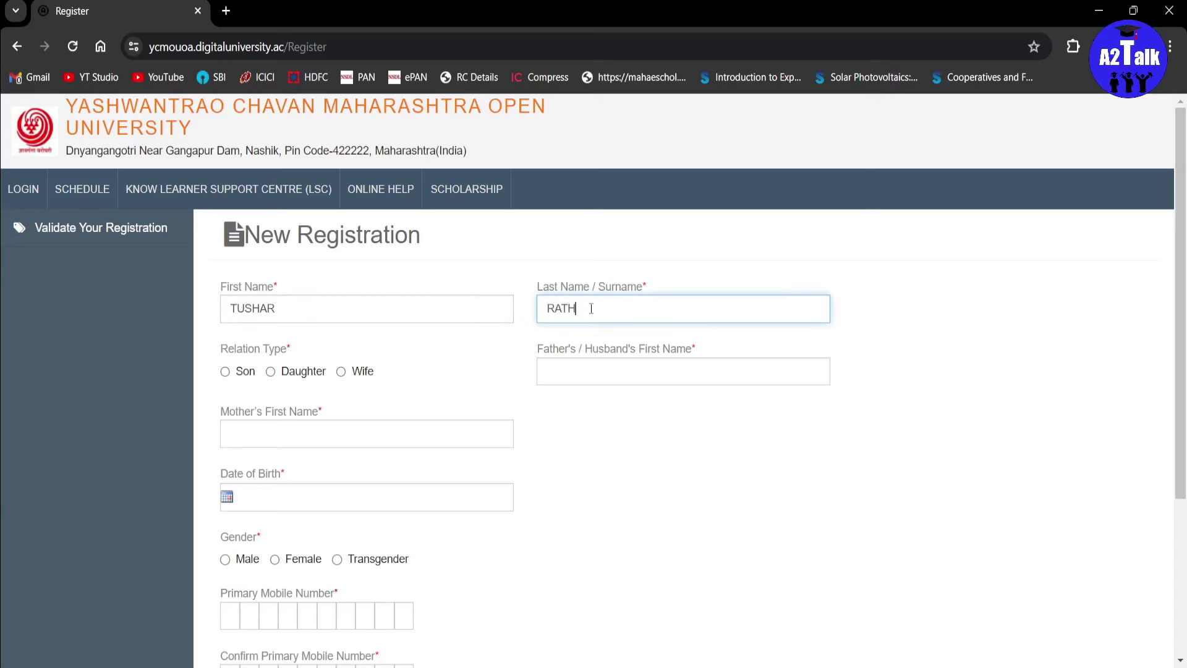
left_click(226, 371)
left_click(643, 372)
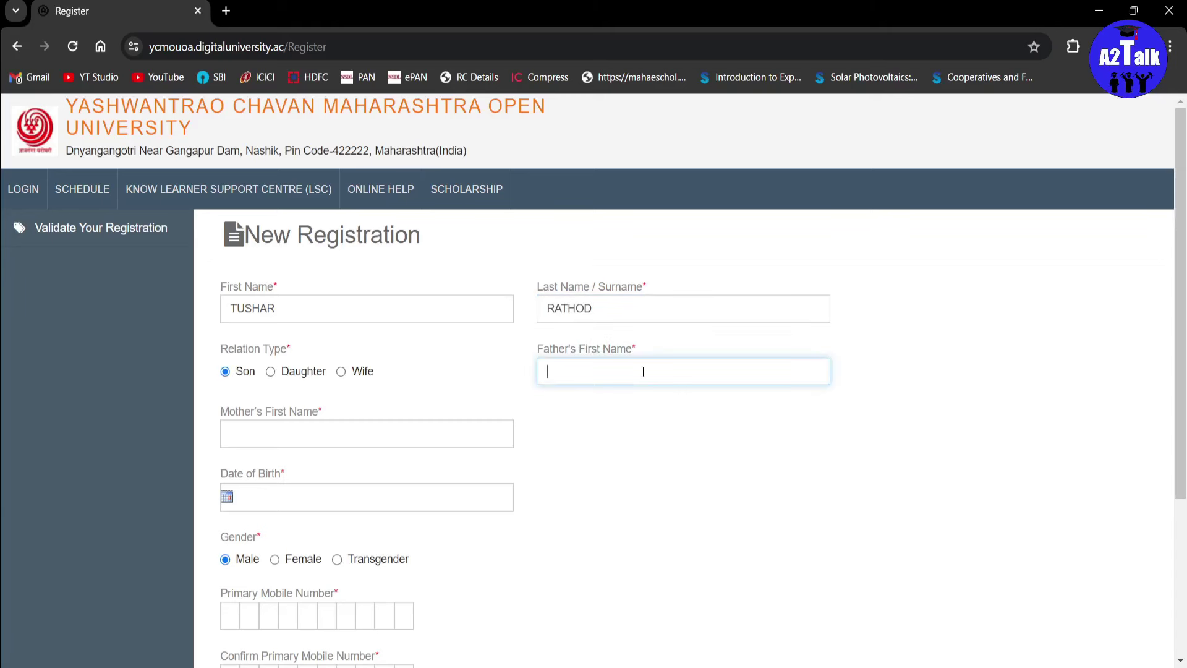
type("LAXMAN")
left_click(415, 444)
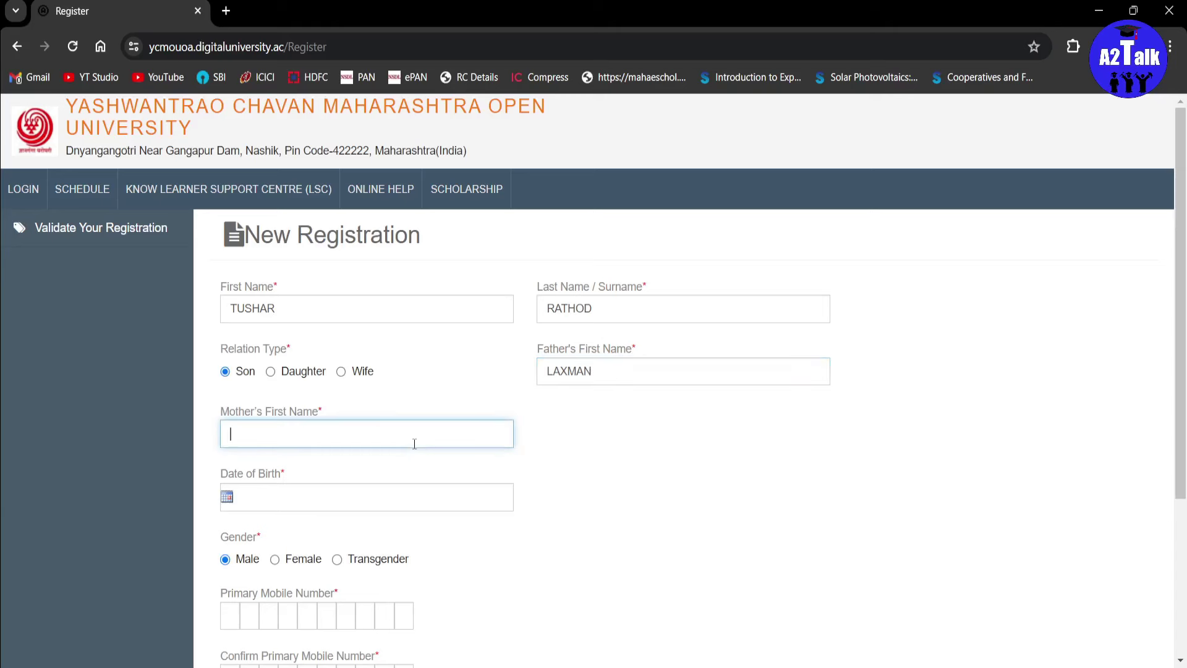
type("SANGITA")
Step: Enter the applicant's date of birth, primary mobile number and e-mail, then accept to show the terms
left_click(387, 503)
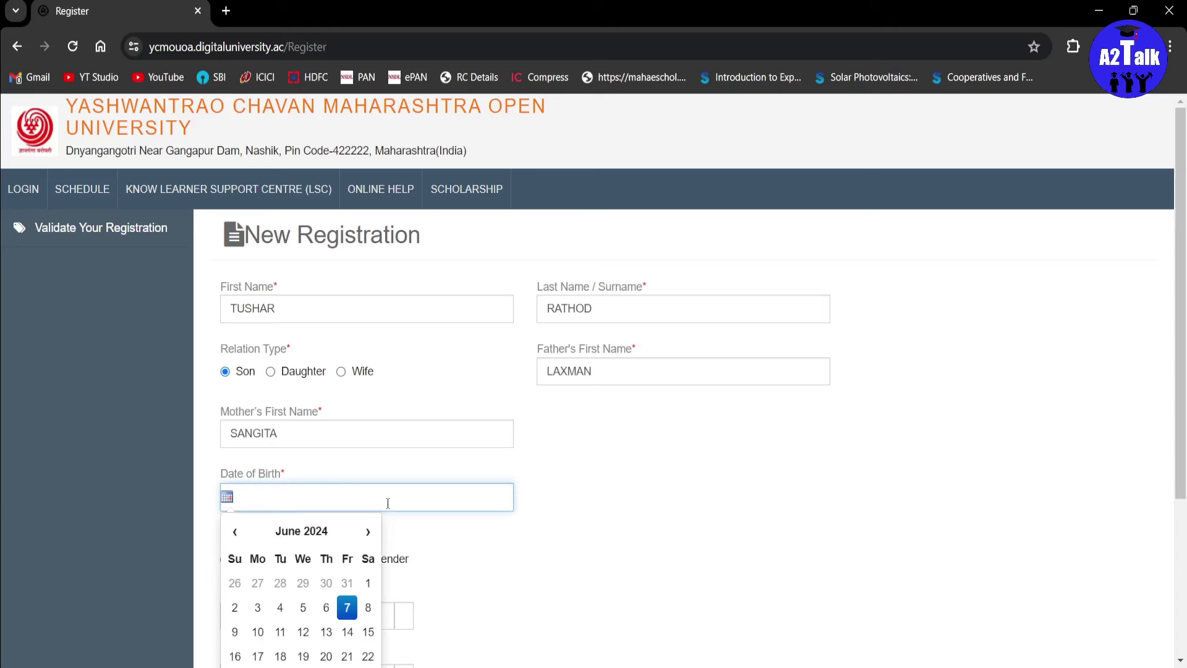
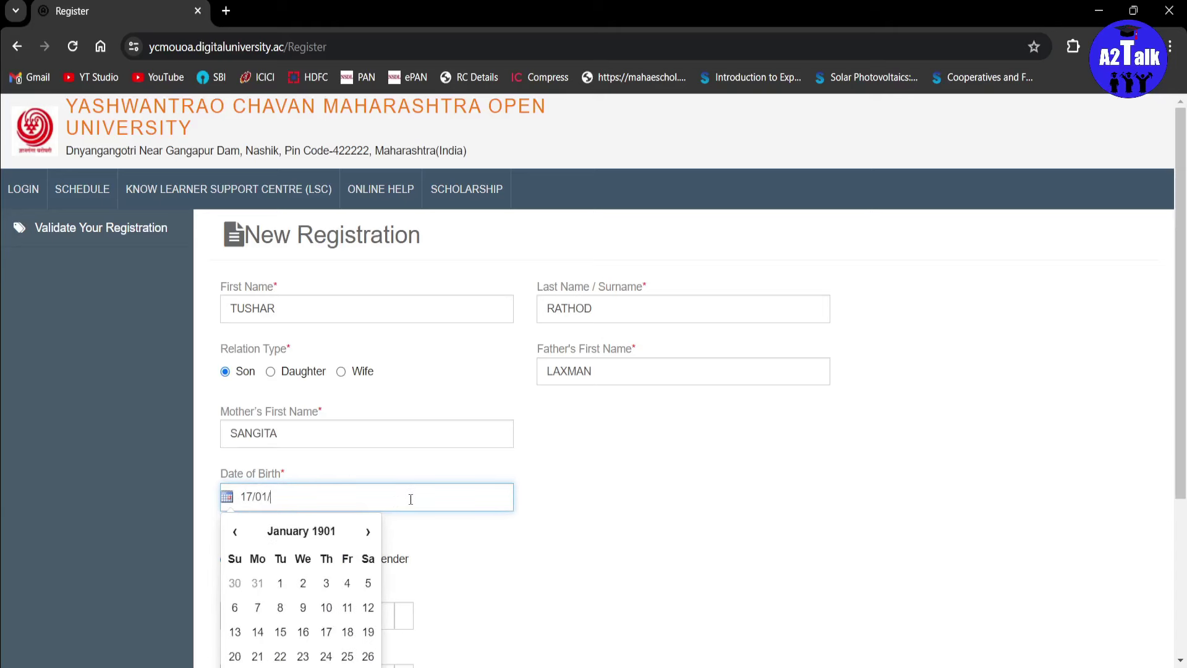
left_click(627, 507)
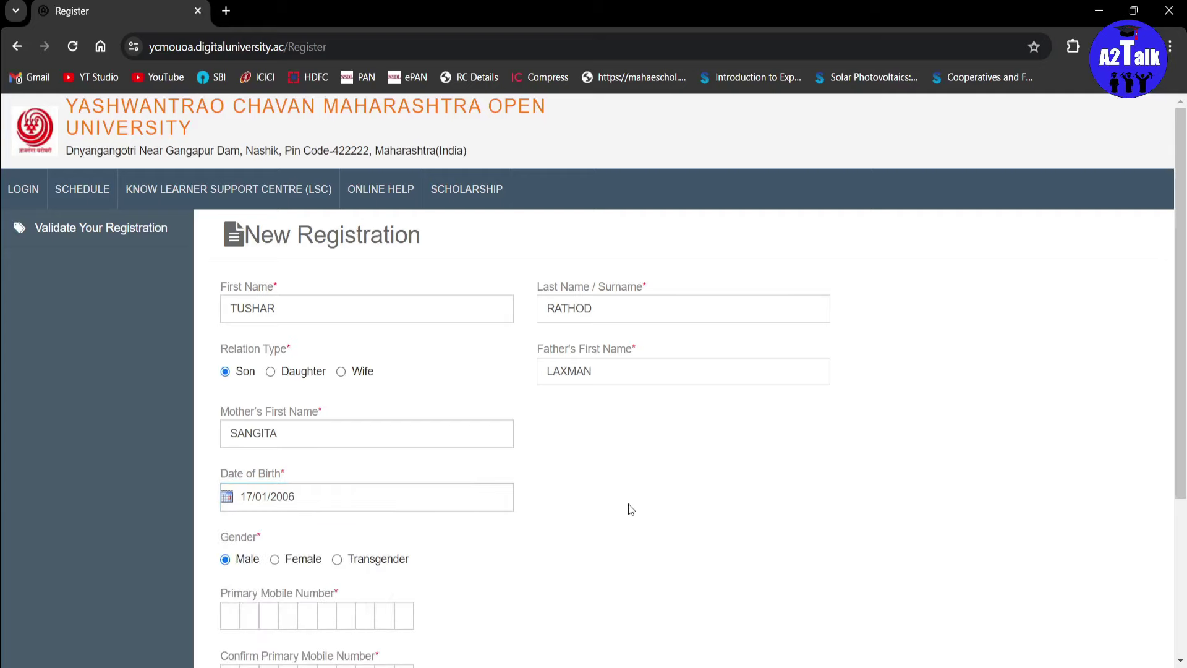
scroll(596, 432, "down", 4)
left_click(229, 387)
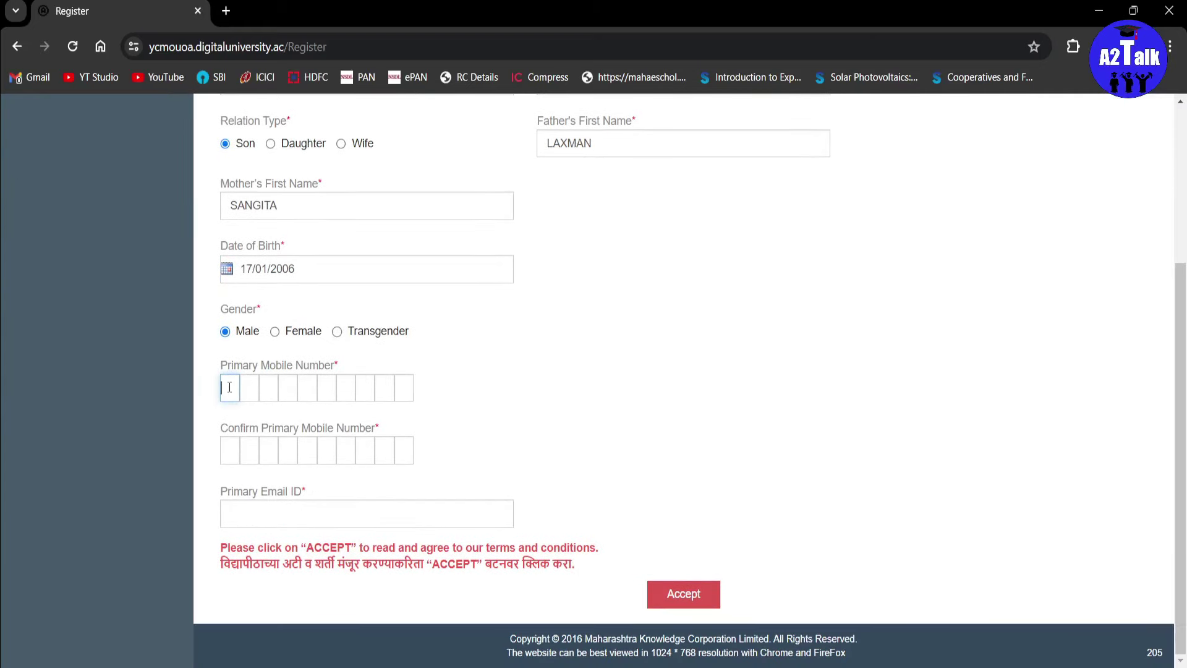
type("98")
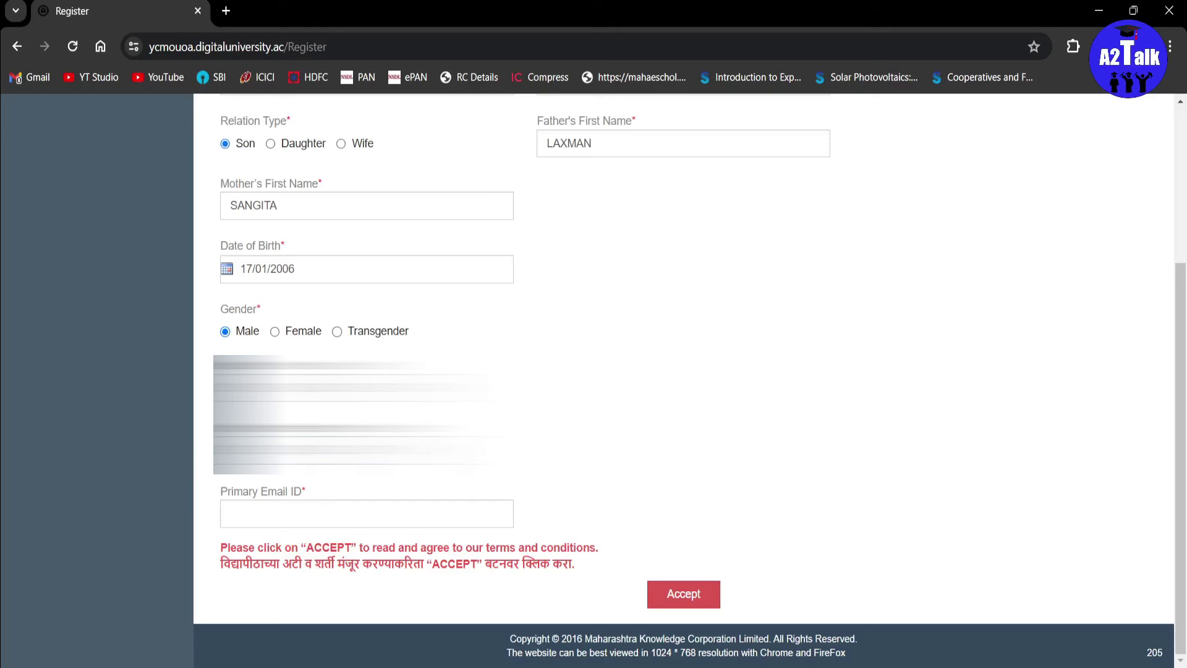
left_click(286, 526)
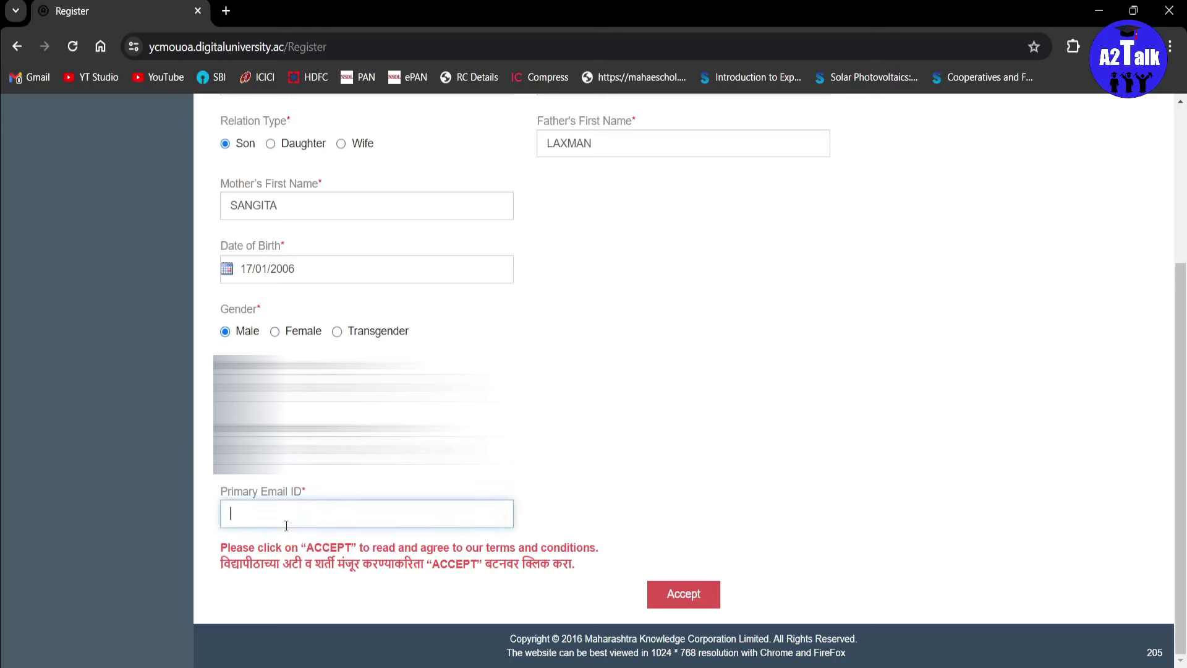
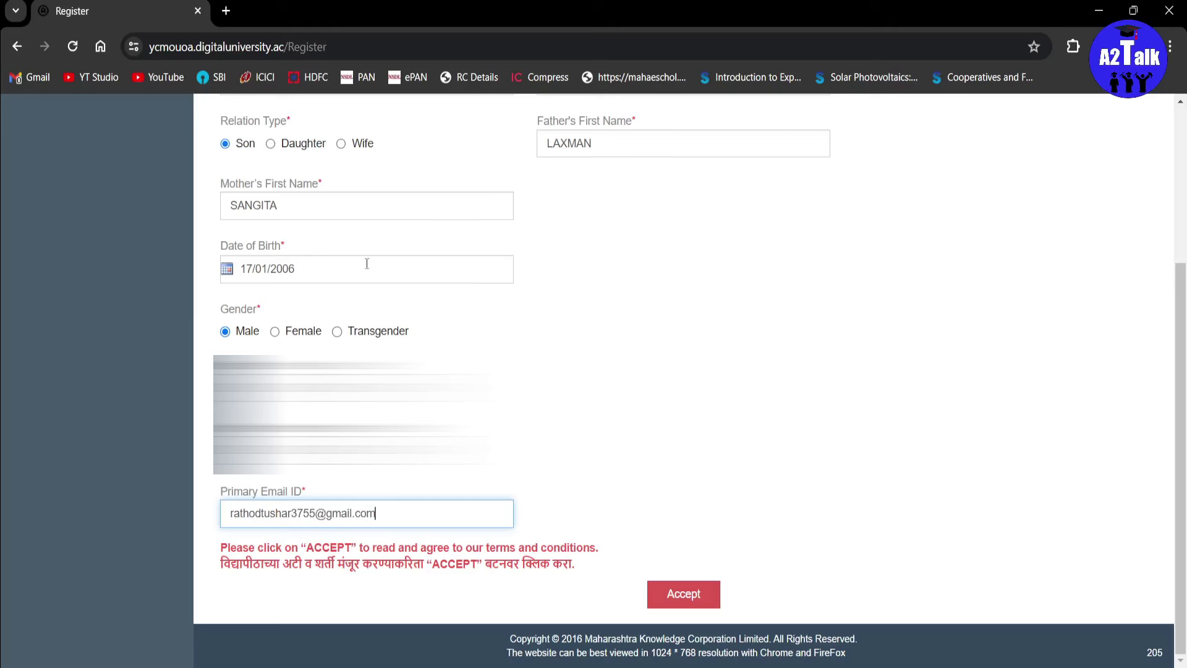
left_click(679, 596)
Step: Confirm the prospectus was read, agree to the admission terms and submit the registration
scroll(282, 269, "down", 10)
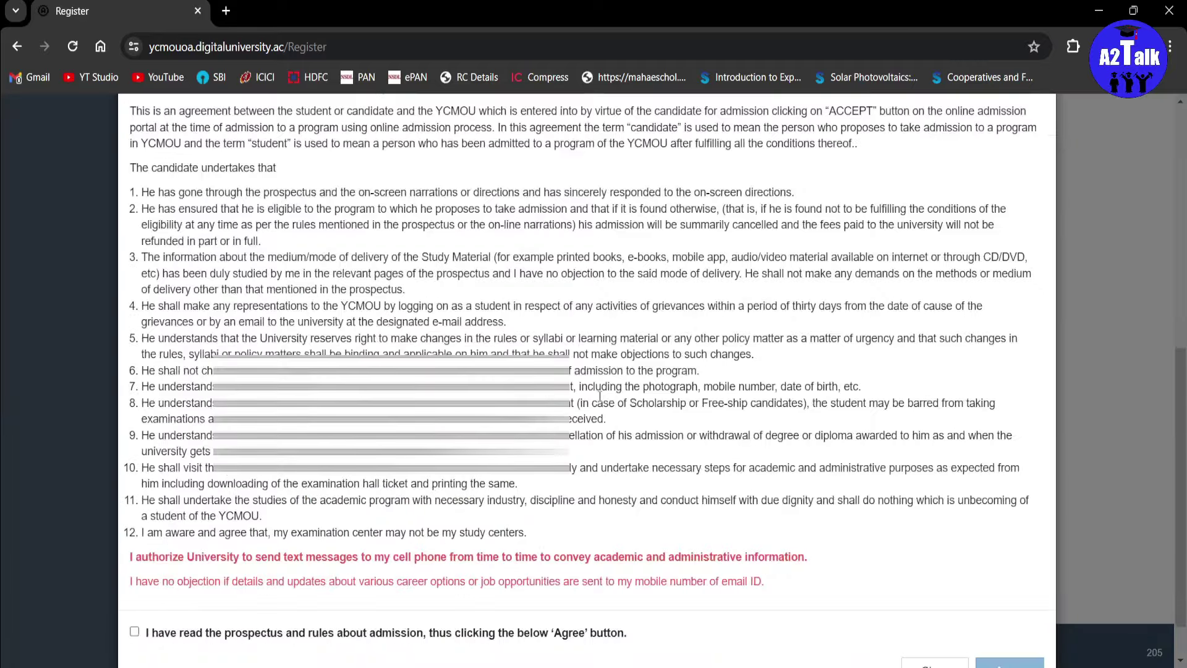
left_click(134, 575)
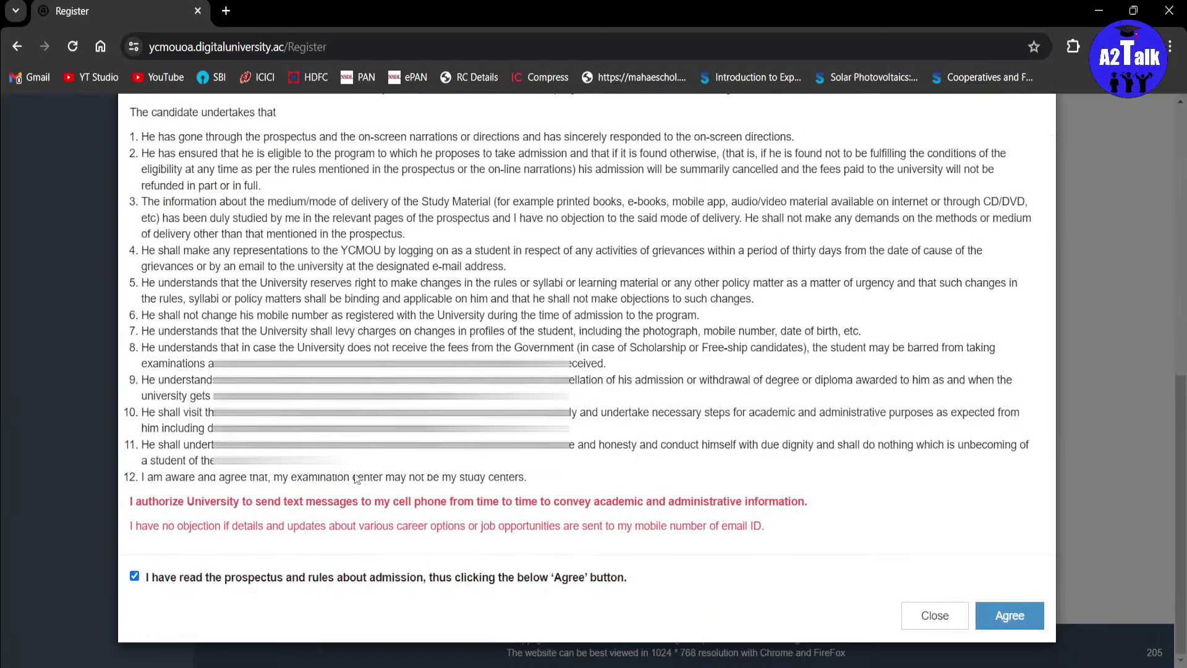
scroll(450, 331, "up", 5)
scroll(450, 330, "up", 5)
scroll(449, 331, "down", 10)
left_click(1014, 614)
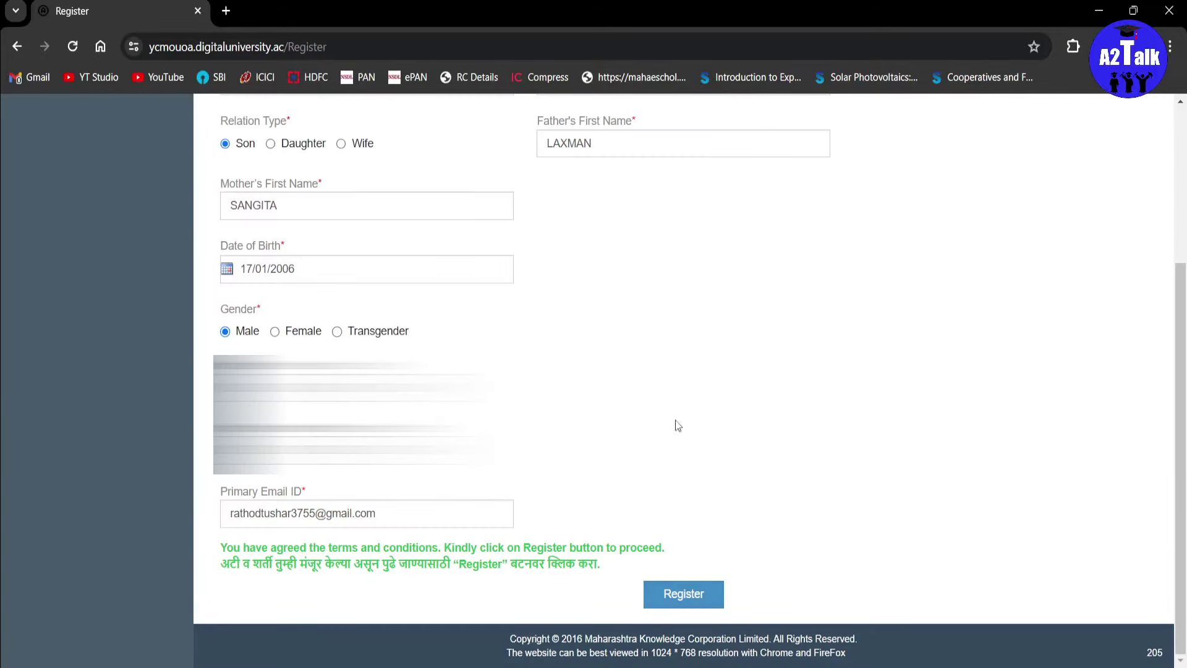
left_click(686, 595)
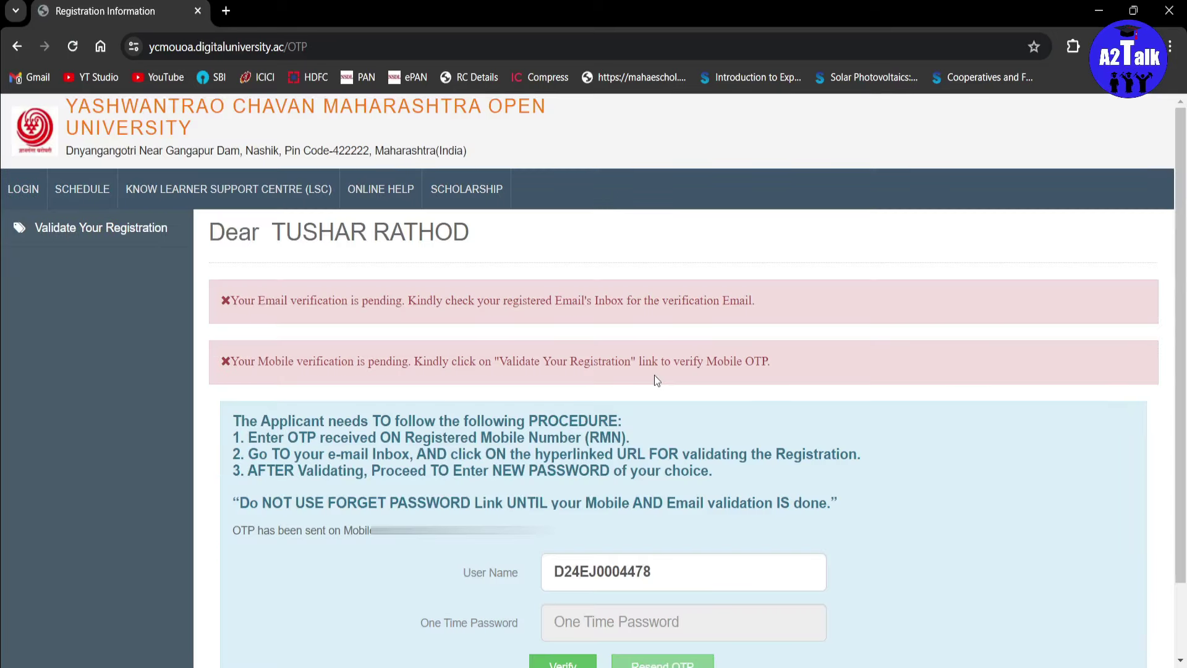
left_click_drag(275, 301, 750, 301)
Step: Review the pending mobile and e-mail verification warnings on the validation page
left_click(357, 374)
left_click_drag(250, 366, 706, 366)
left_click(706, 366)
left_click_drag(297, 301, 640, 302)
left_click(641, 301)
mouse_move(643, 361)
left_mouse_down()
mouse_move(770, 361)
mouse_move(646, 359)
left_mouse_up()
scroll(646, 359, "down", 2)
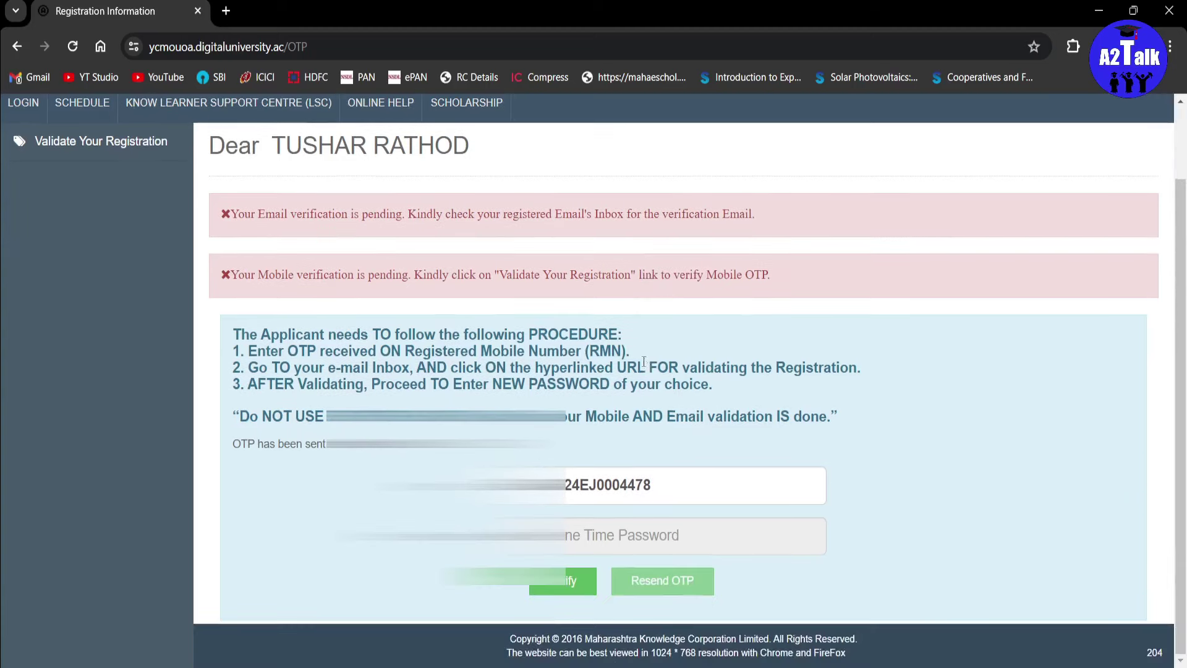
Step: Enter the one-time password received by SMS and verify the mobile number
left_click(616, 535)
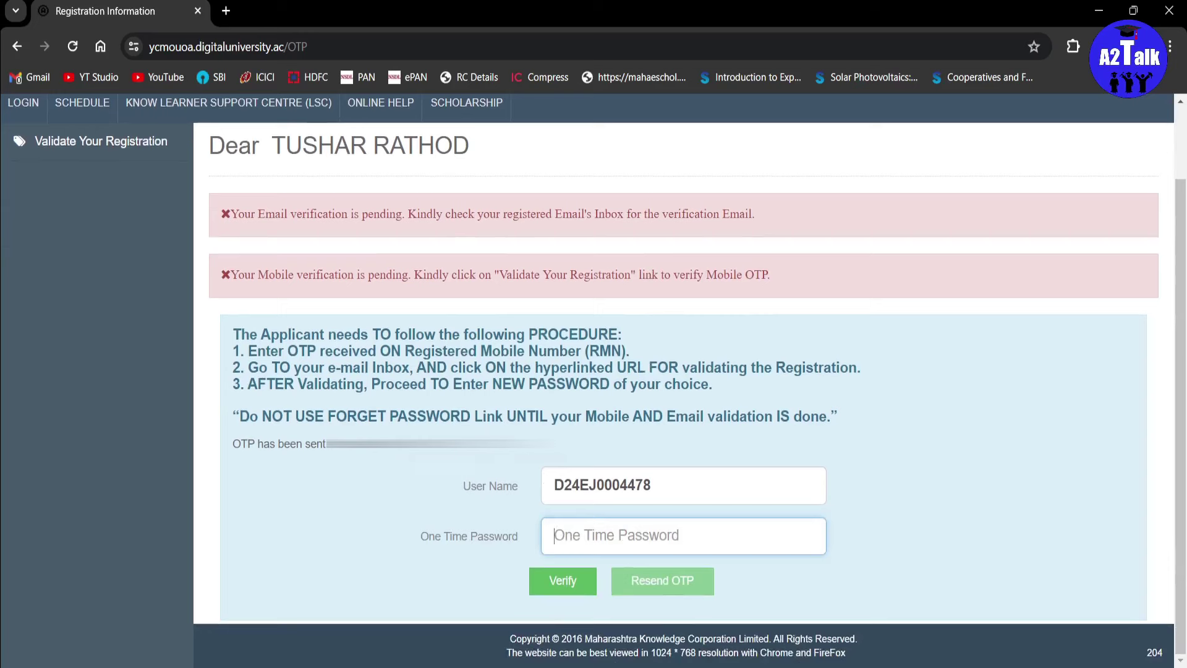
left_click(245, 452)
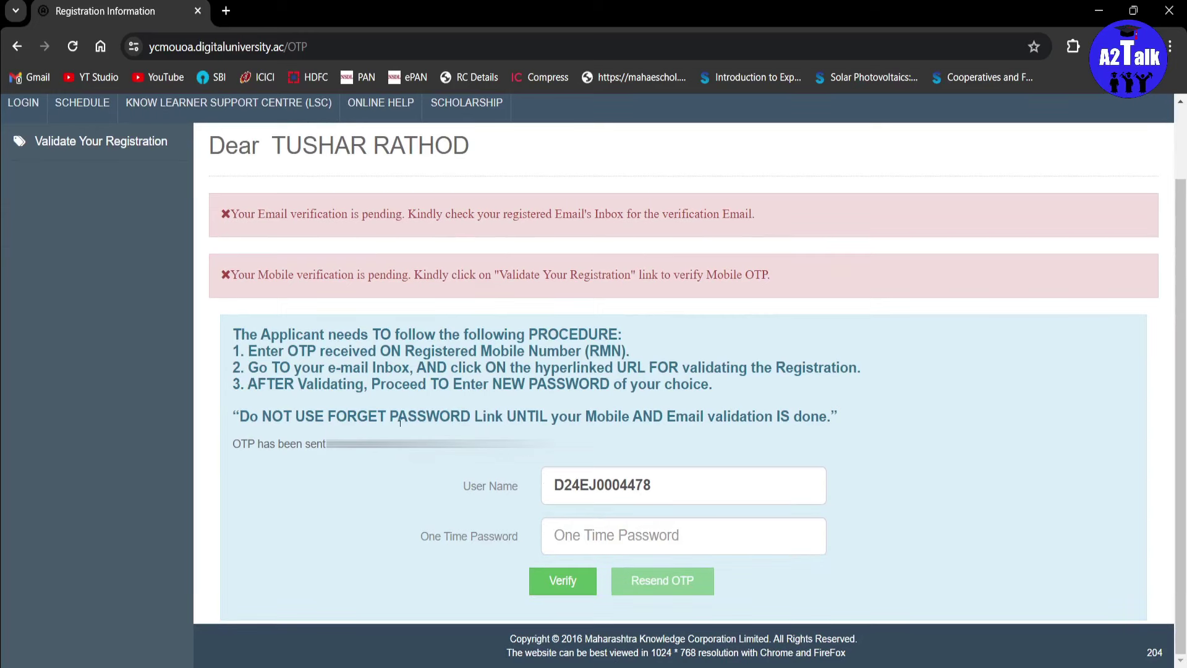
left_click_drag(368, 422, 588, 417)
left_click(588, 418)
left_click(604, 538)
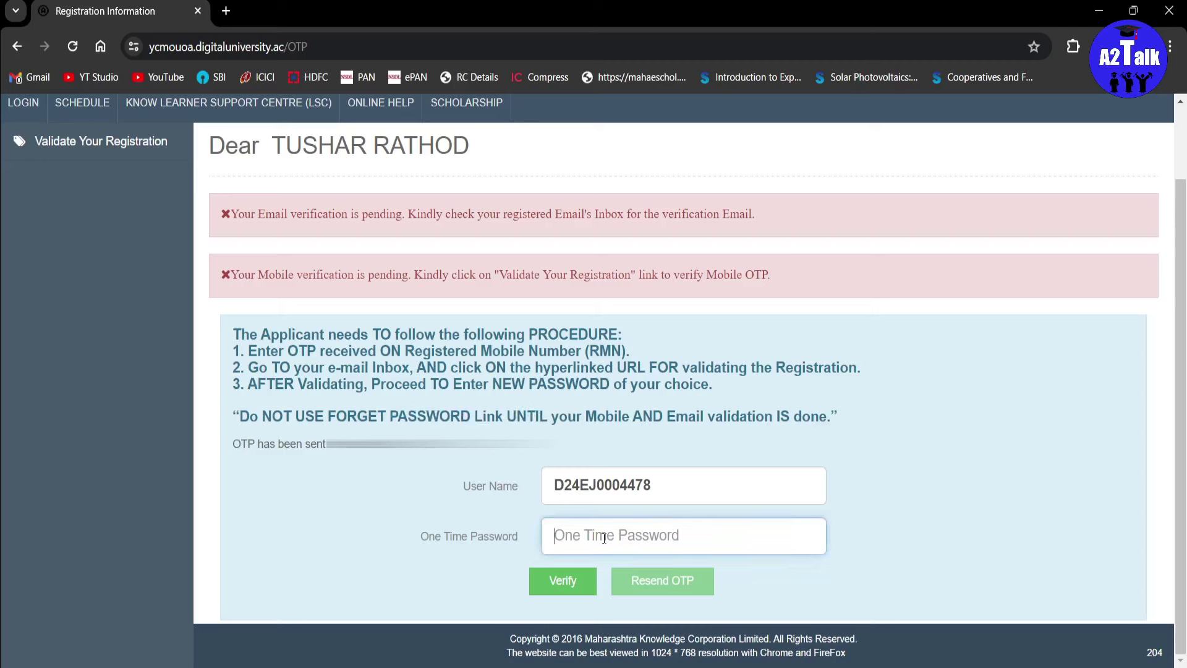
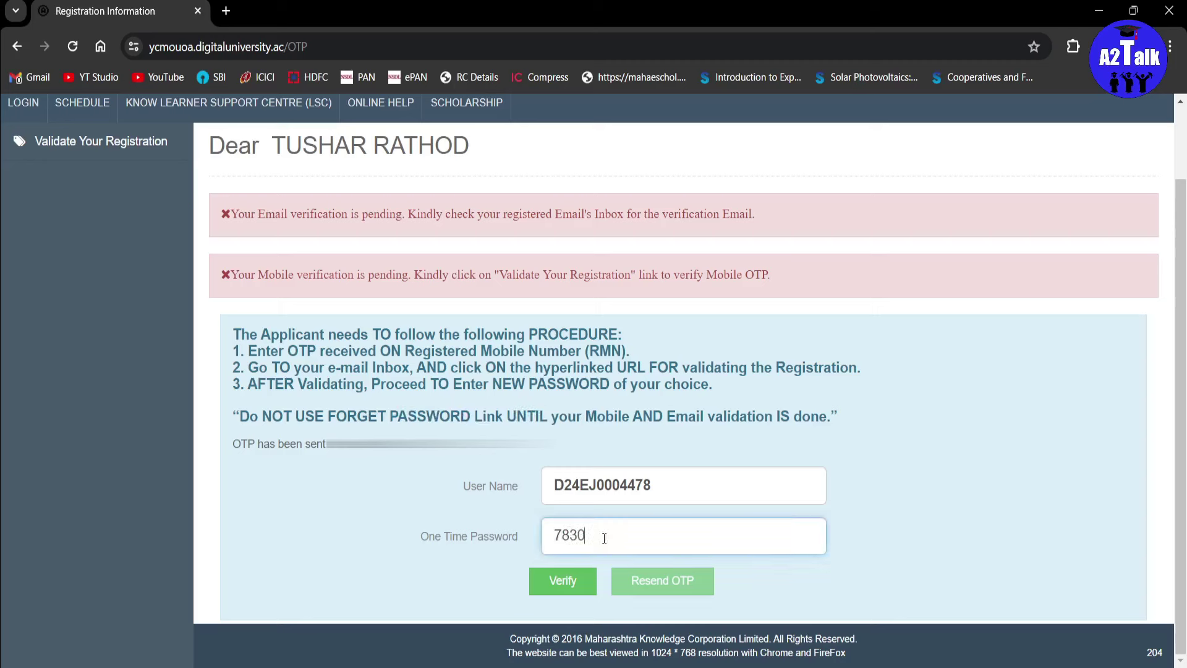
left_click(546, 575)
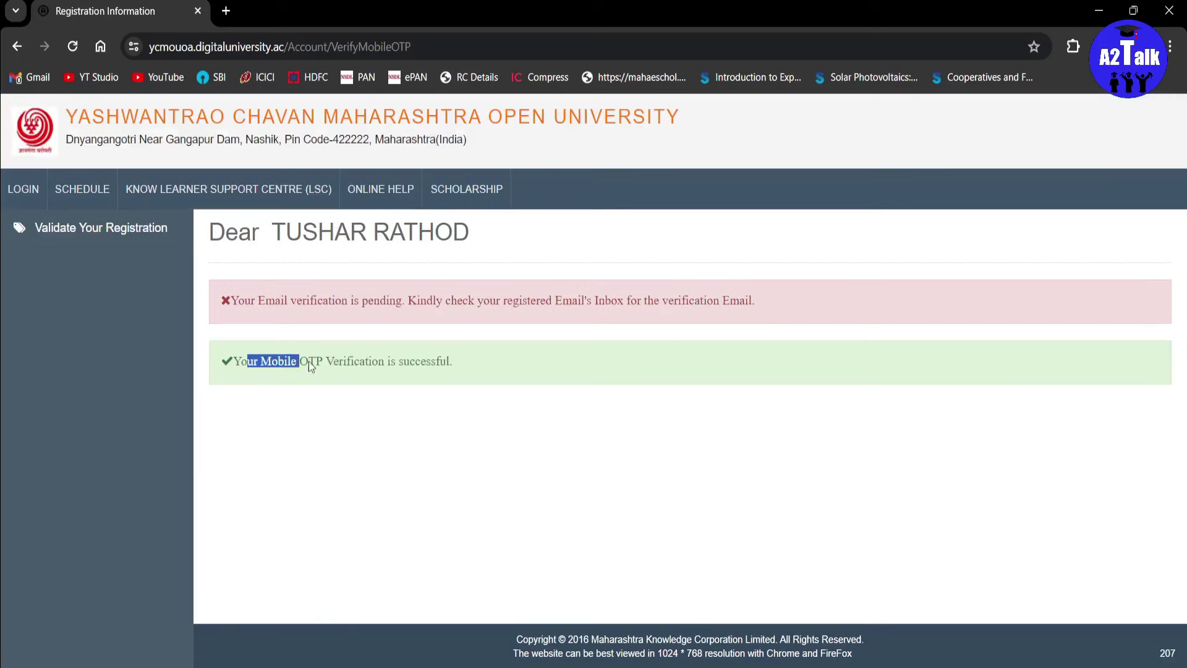
Step: Read the pending e-mail verification notice asking to check the registered inbox
left_click(465, 363)
left_click_drag(265, 300, 390, 306)
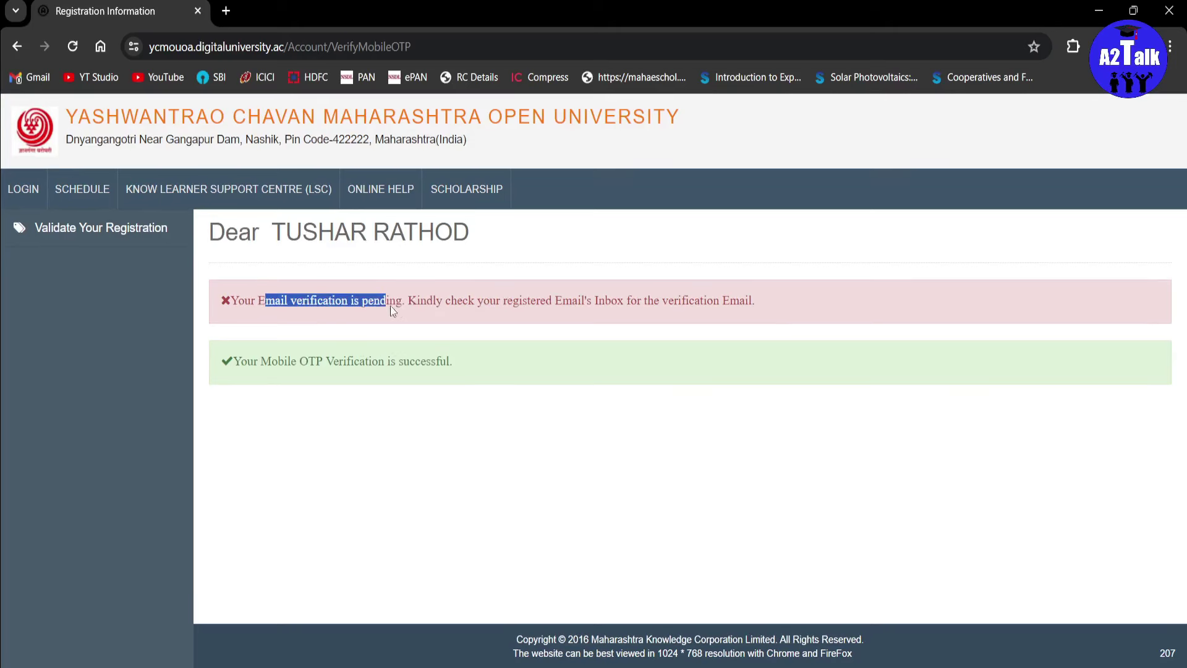
left_click(743, 305)
left_click_drag(367, 300, 666, 303)
left_click(706, 299)
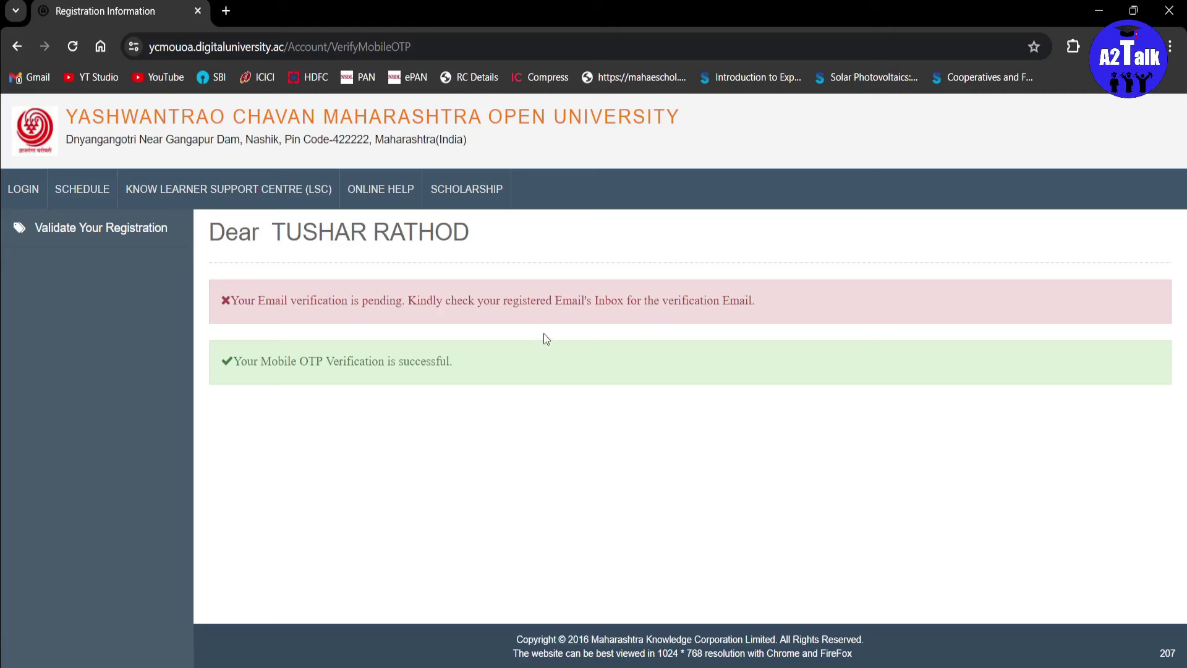
left_click_drag(352, 299, 633, 303)
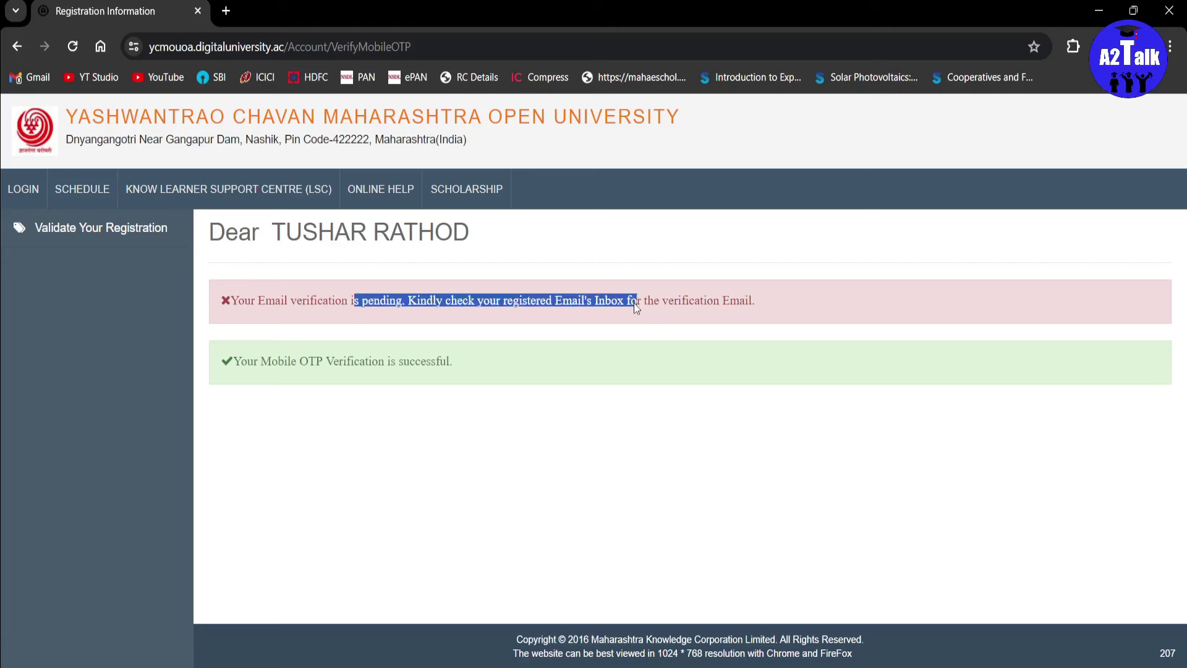
left_click(633, 303)
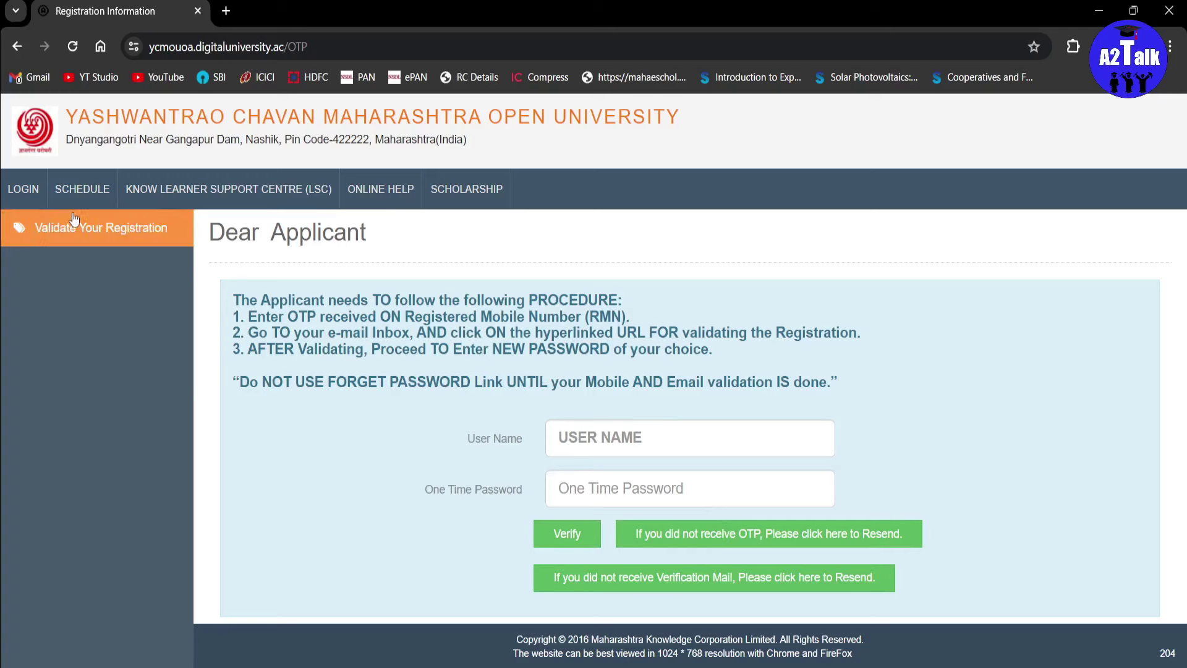
Step: Log in under New Admission with the assigned user name and the account password
left_click(28, 192)
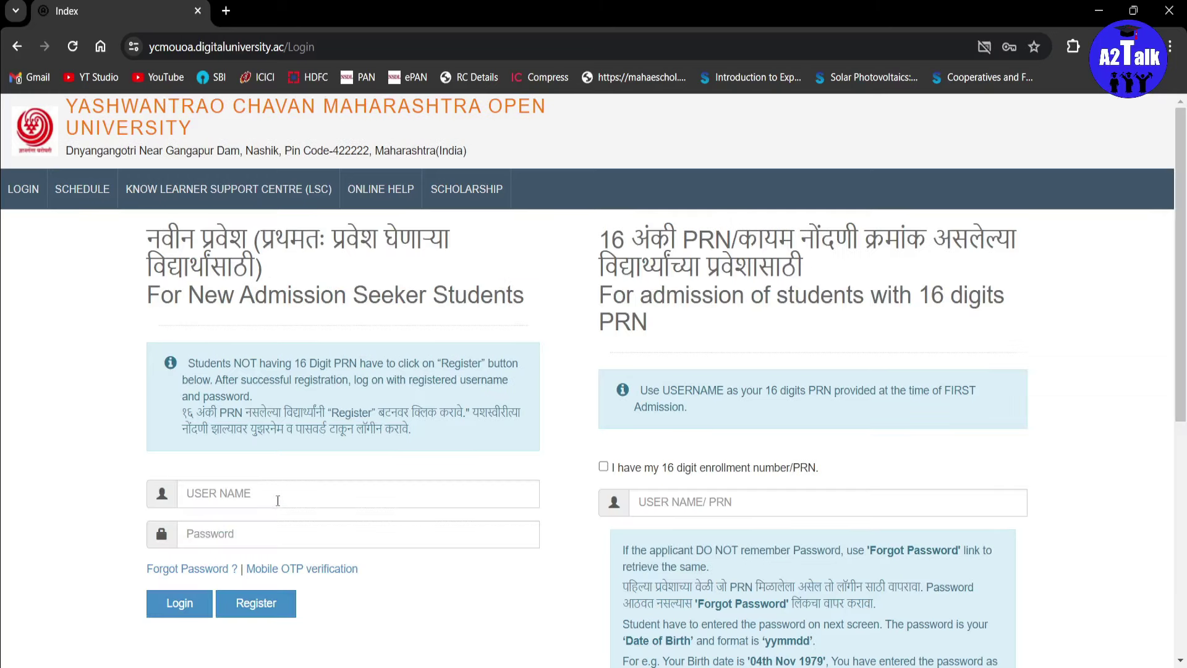
left_click(279, 501)
left_click(316, 491)
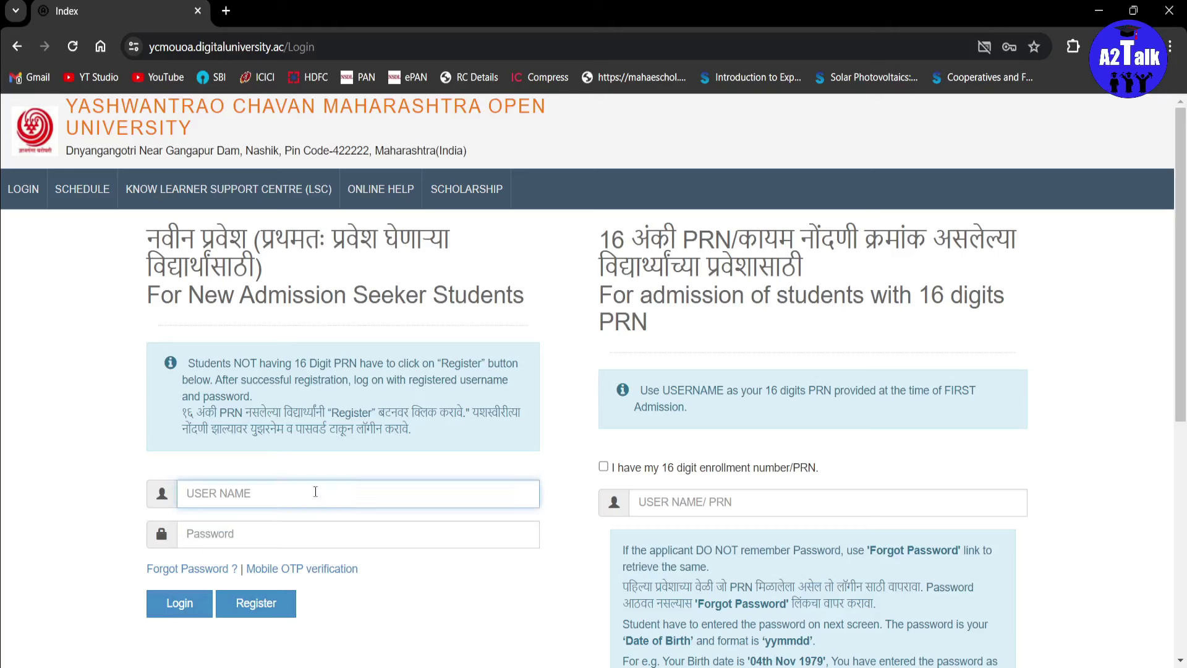
double_click(203, 490)
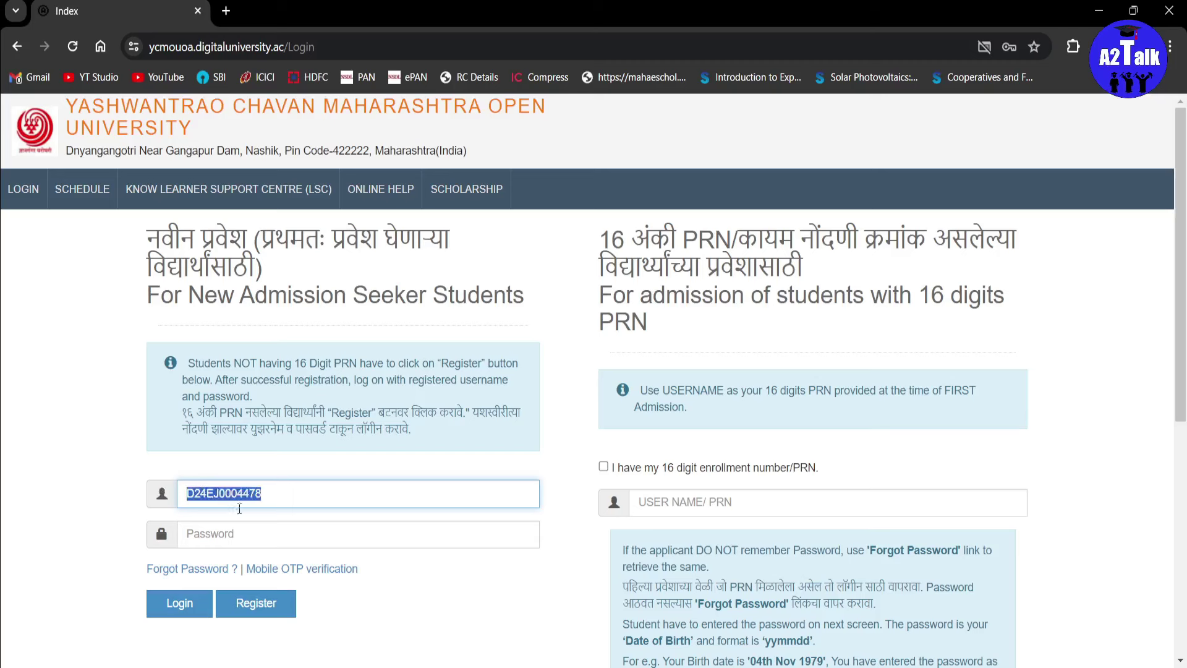
left_click(240, 536)
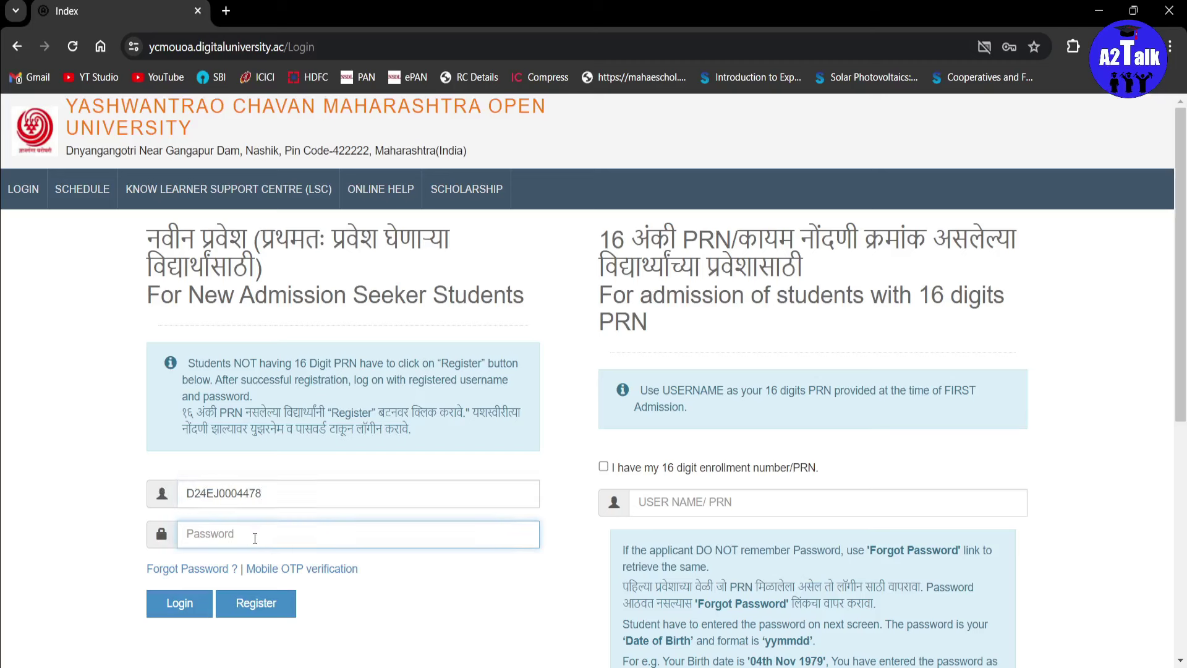
left_click(103, 471)
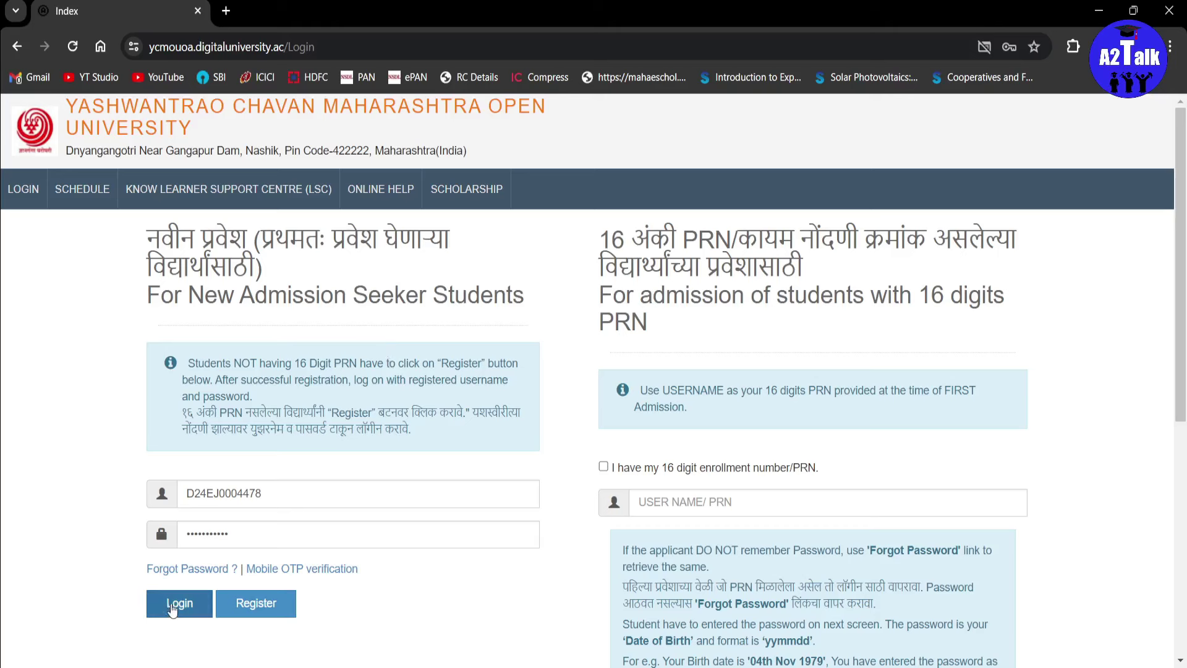
left_click(172, 608)
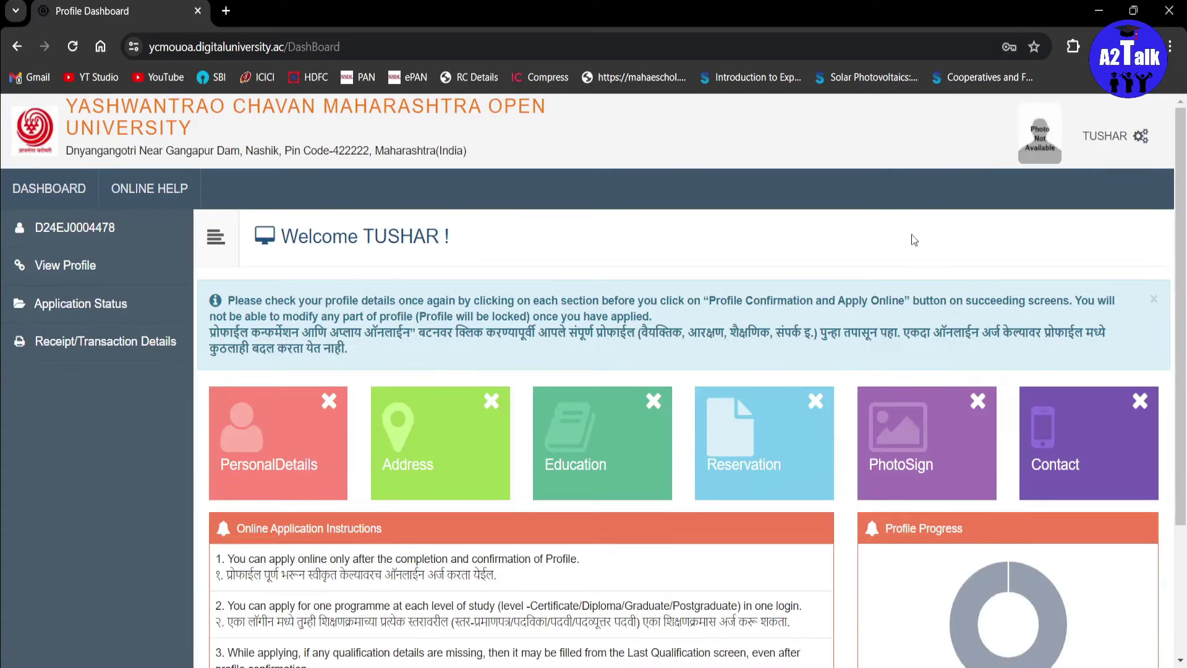
Step: Scroll the Profile Dashboard and choose View Profile to load the Personal Details form
left_click(1095, 139)
scroll(893, 396, "down", 3)
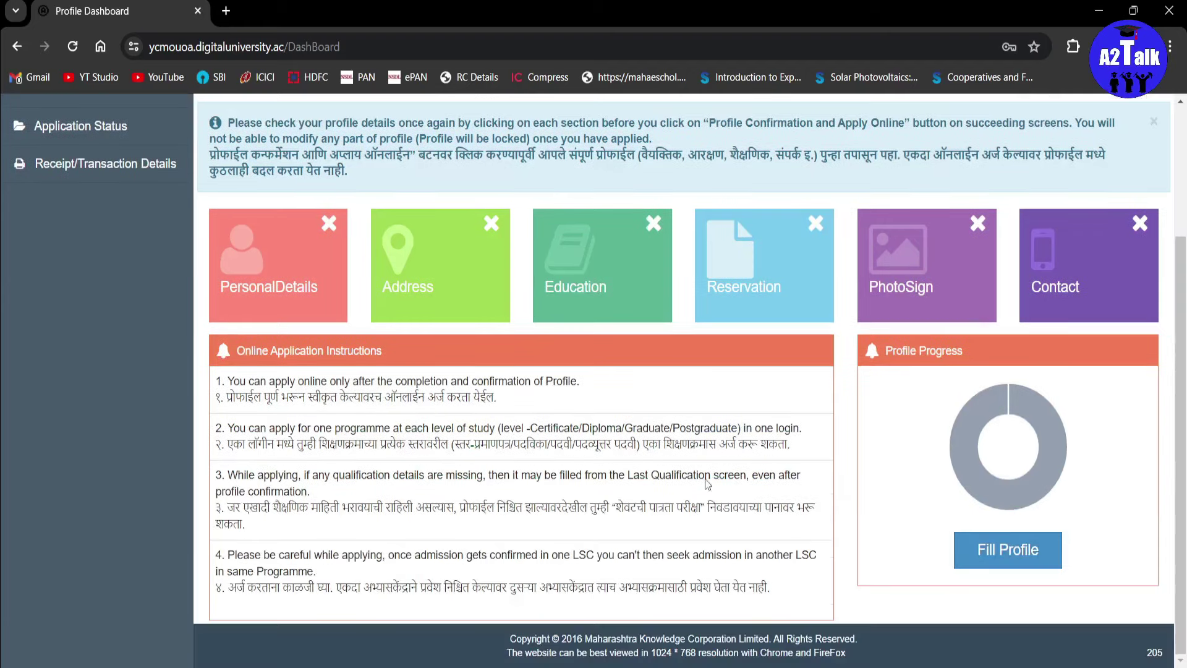
scroll(241, 292, "up", 3)
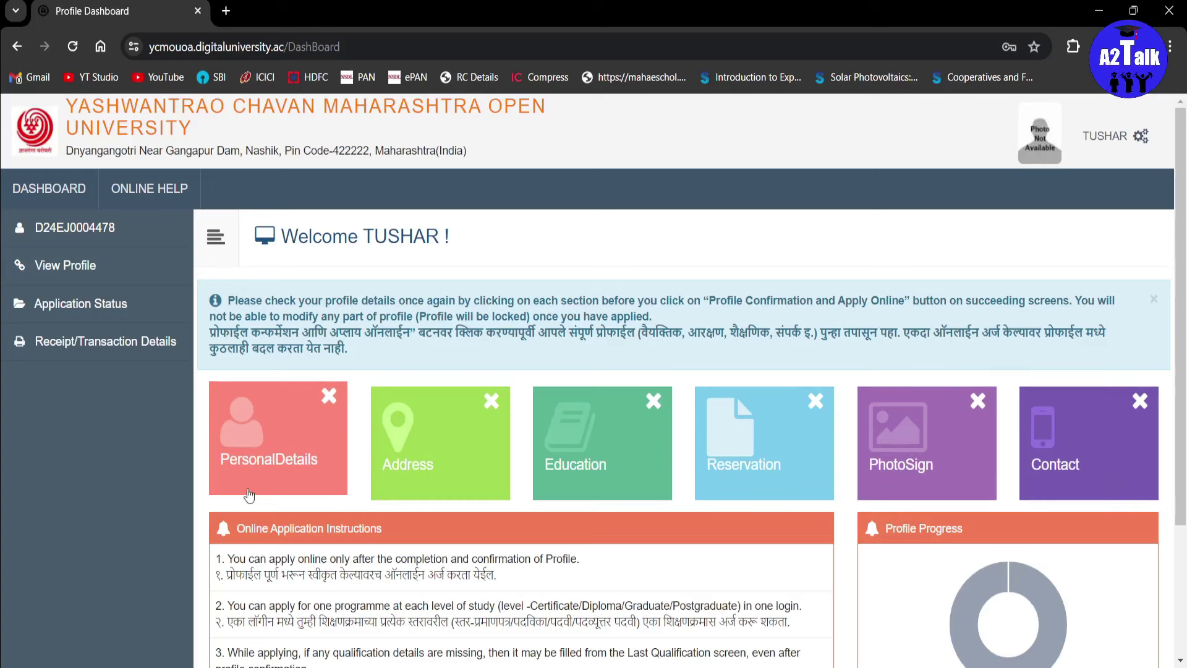
scroll(548, 493, "down", 3)
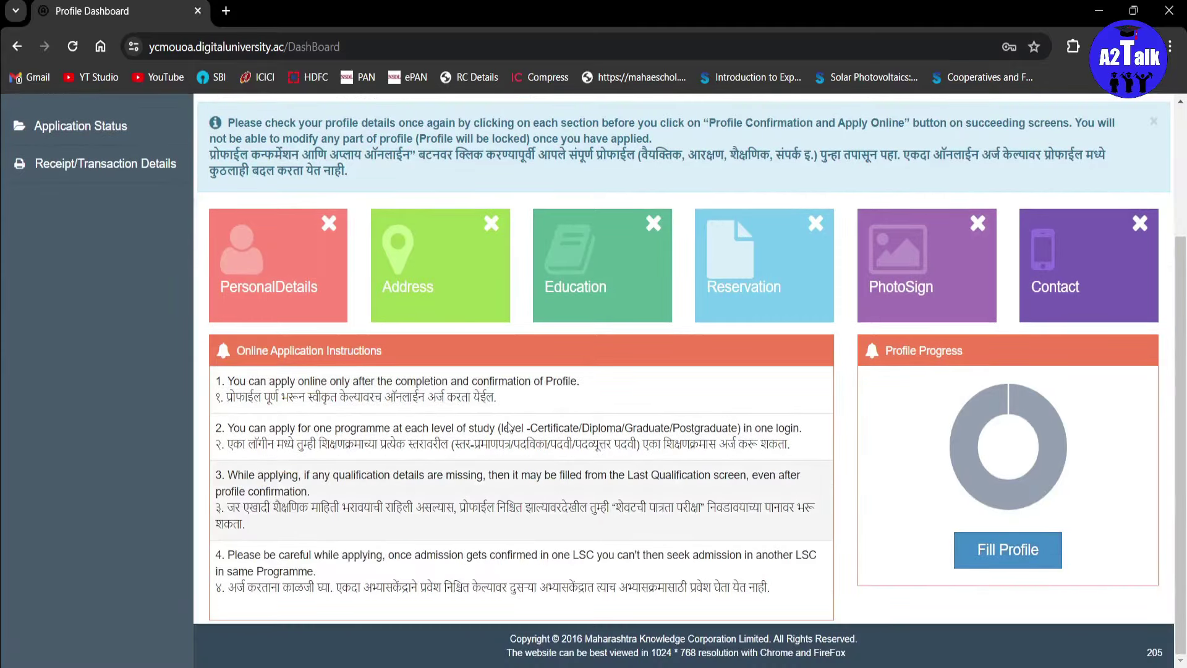
scroll(248, 334, "up", 3)
left_click(95, 280)
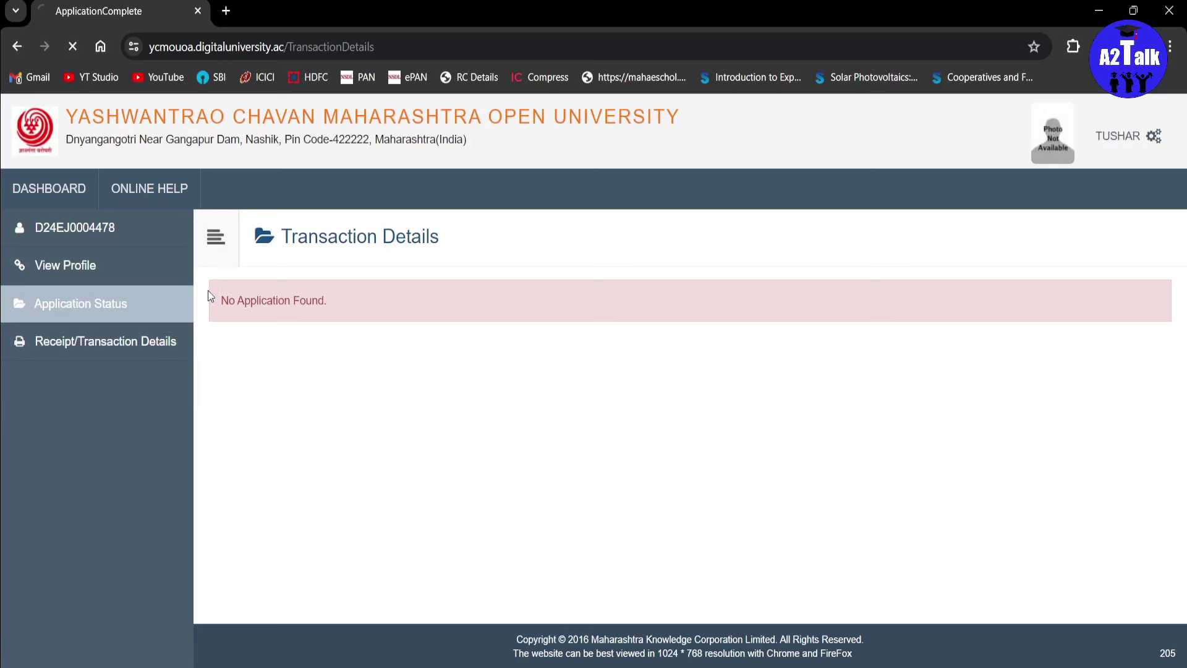
Step: Fill in the mother's name and the applicant's name in Marathi script
left_click(53, 190)
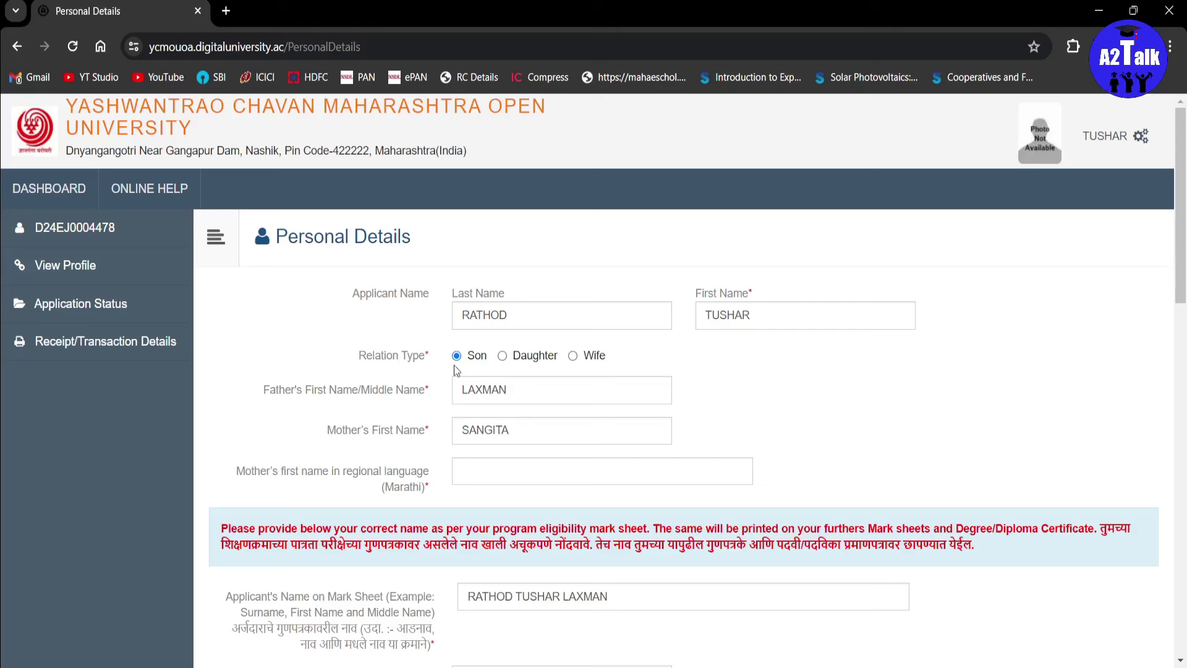
left_click(507, 477)
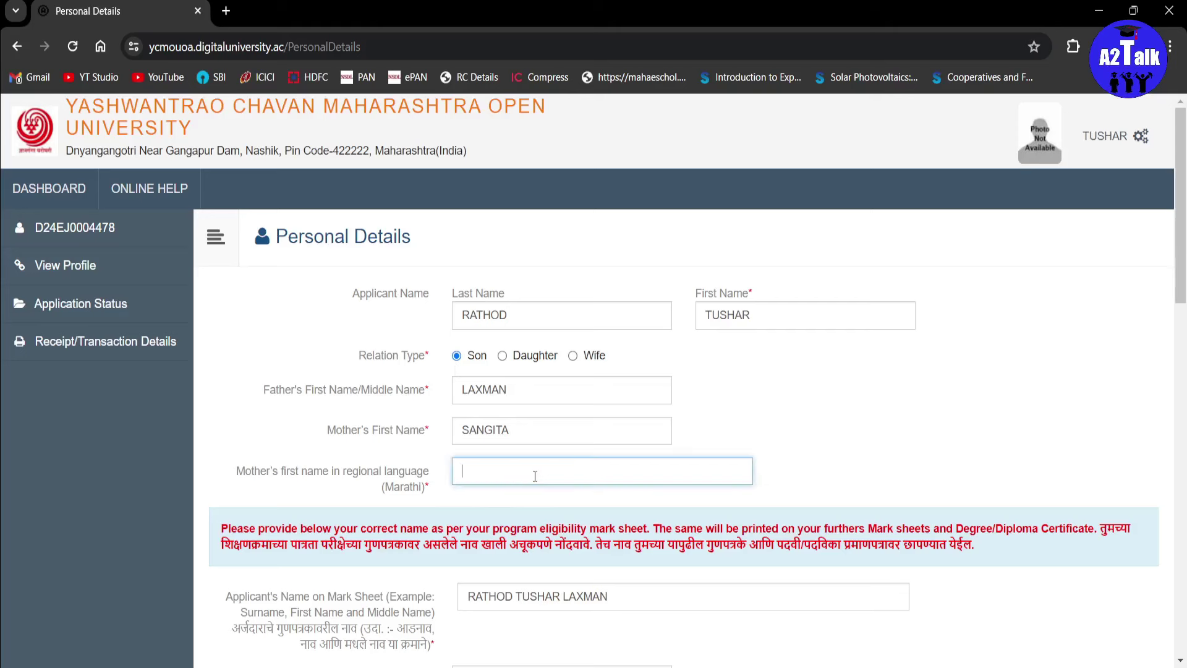
type("संगीता")
left_click(826, 423)
scroll(826, 422, "down", 4)
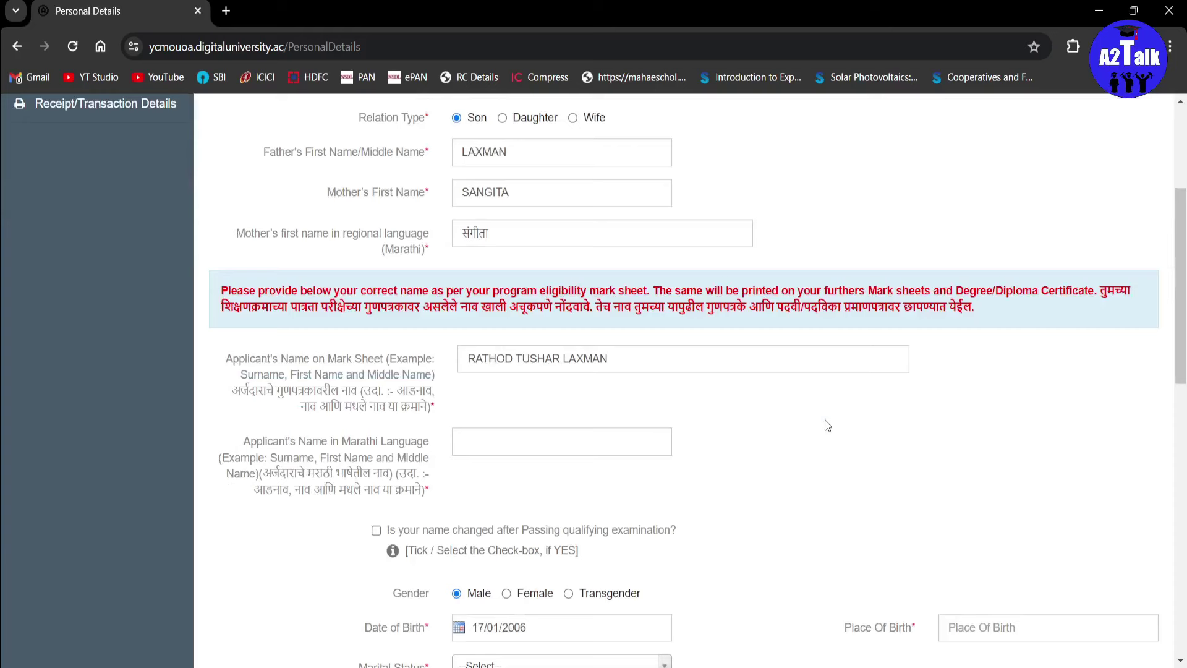
scroll(549, 345, "down", 1)
scroll(432, 439, "up", 1)
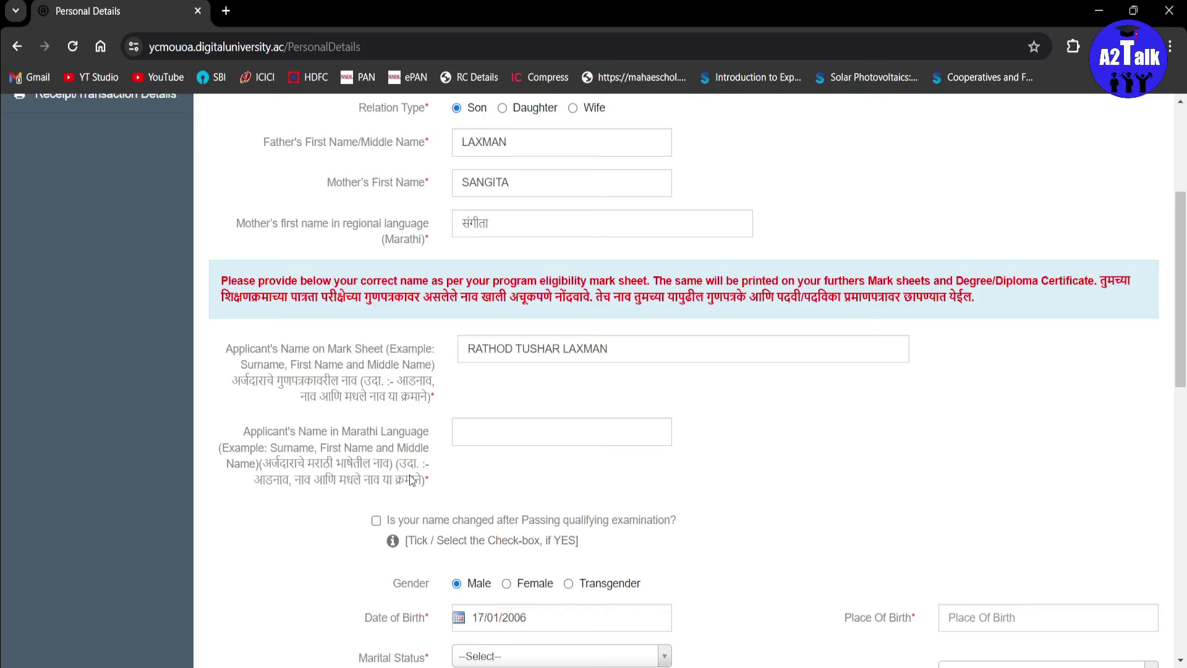
left_click(552, 431)
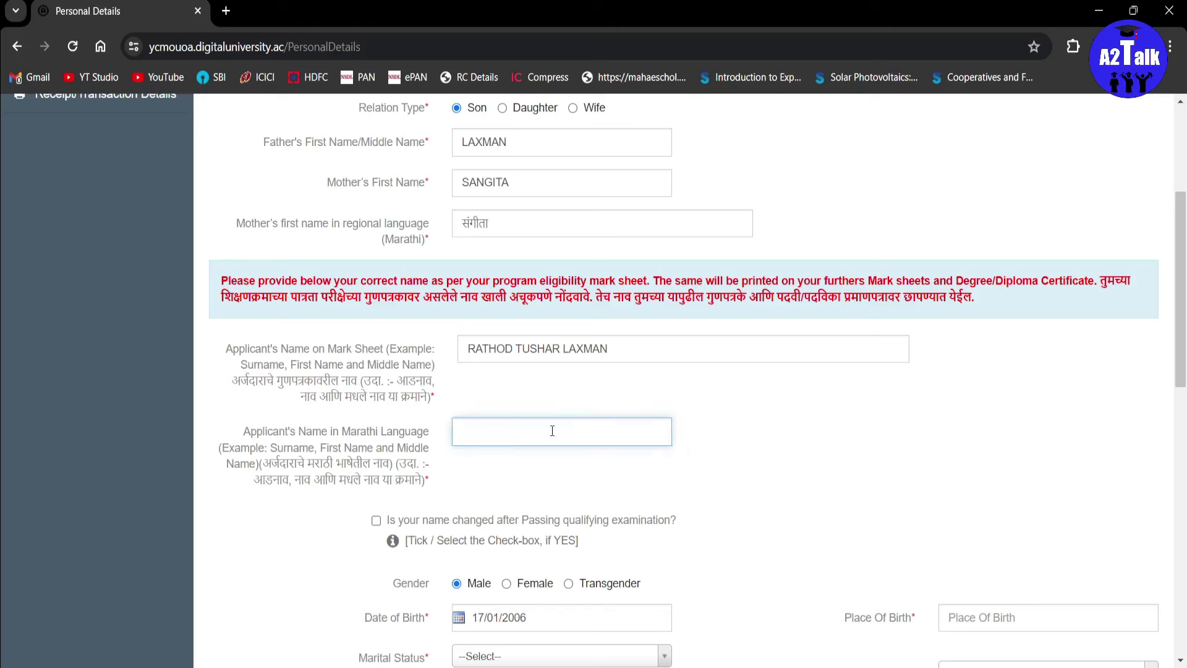
left_click(718, 427)
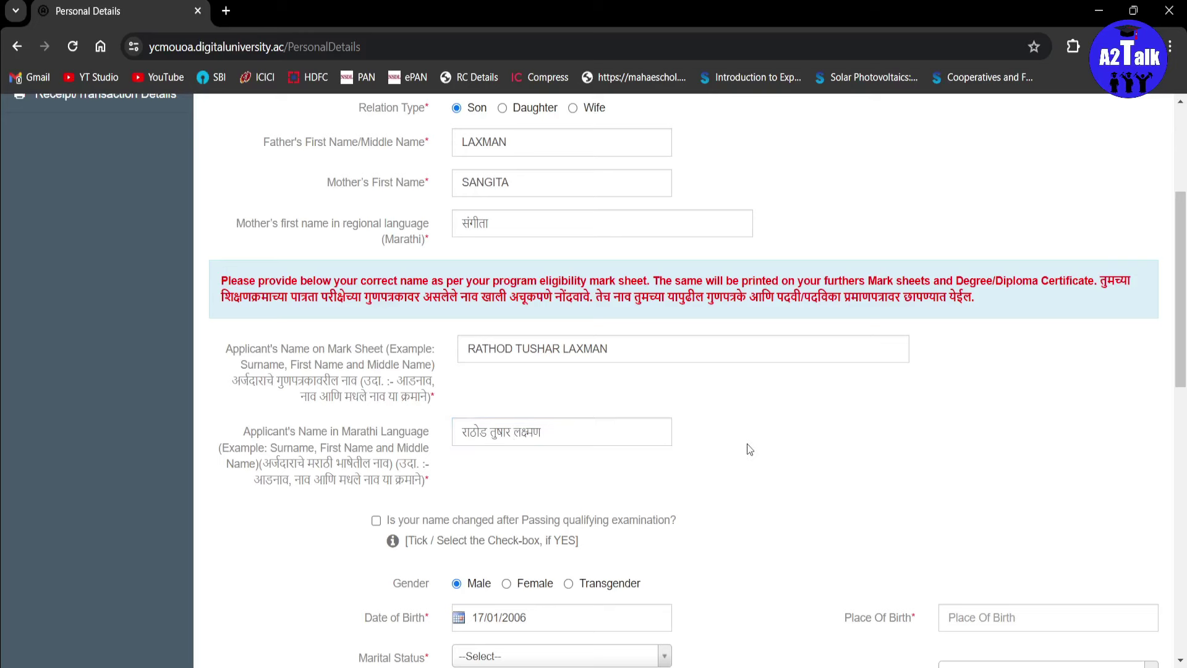
Step: Enter the place of birth and set marital status to UnMarried
scroll(747, 434, "down", 1)
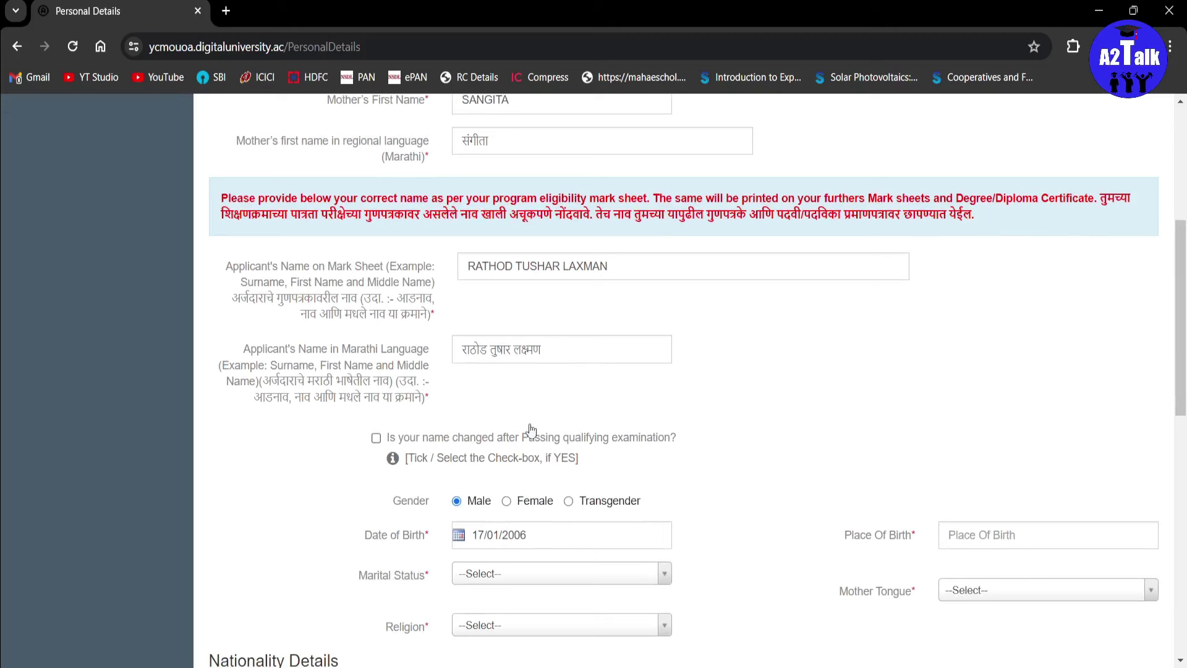
scroll(760, 342, "down", 2)
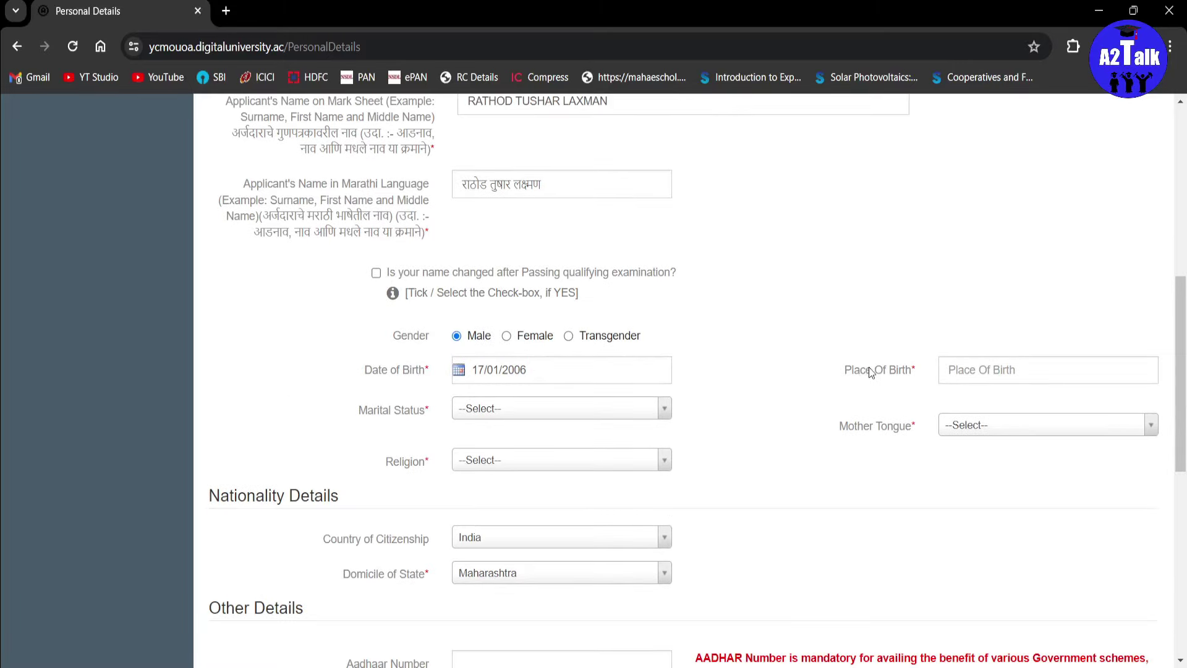
scroll(875, 373, "down", 1)
left_click(997, 286)
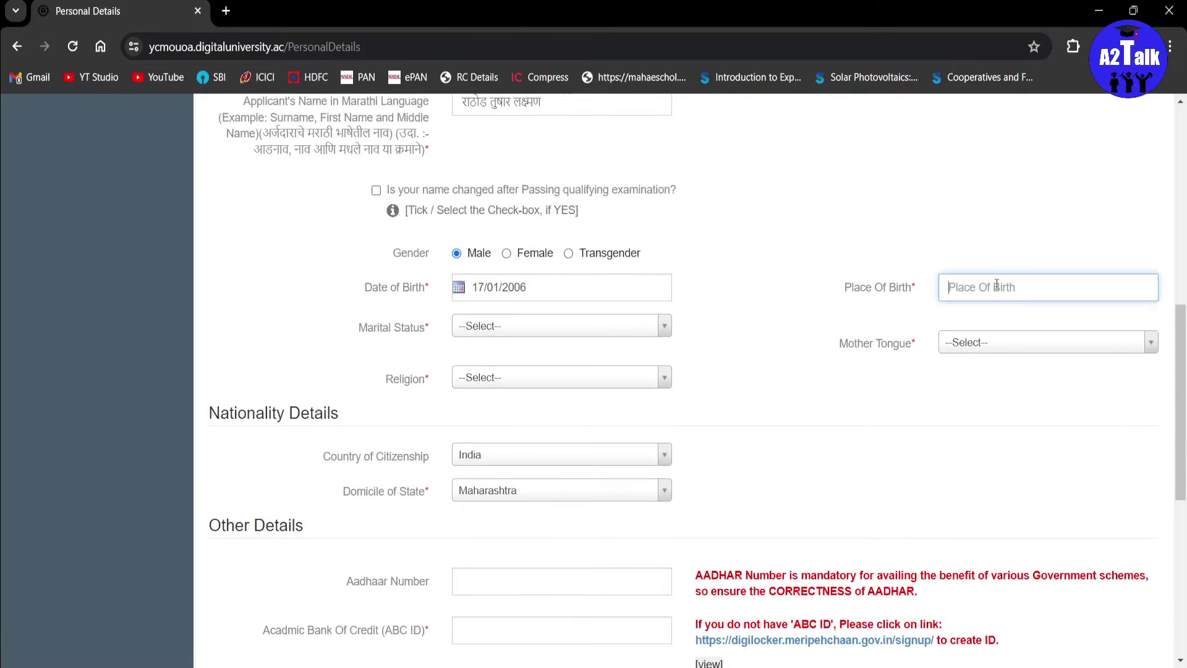
type("Gotra")
left_click(657, 327)
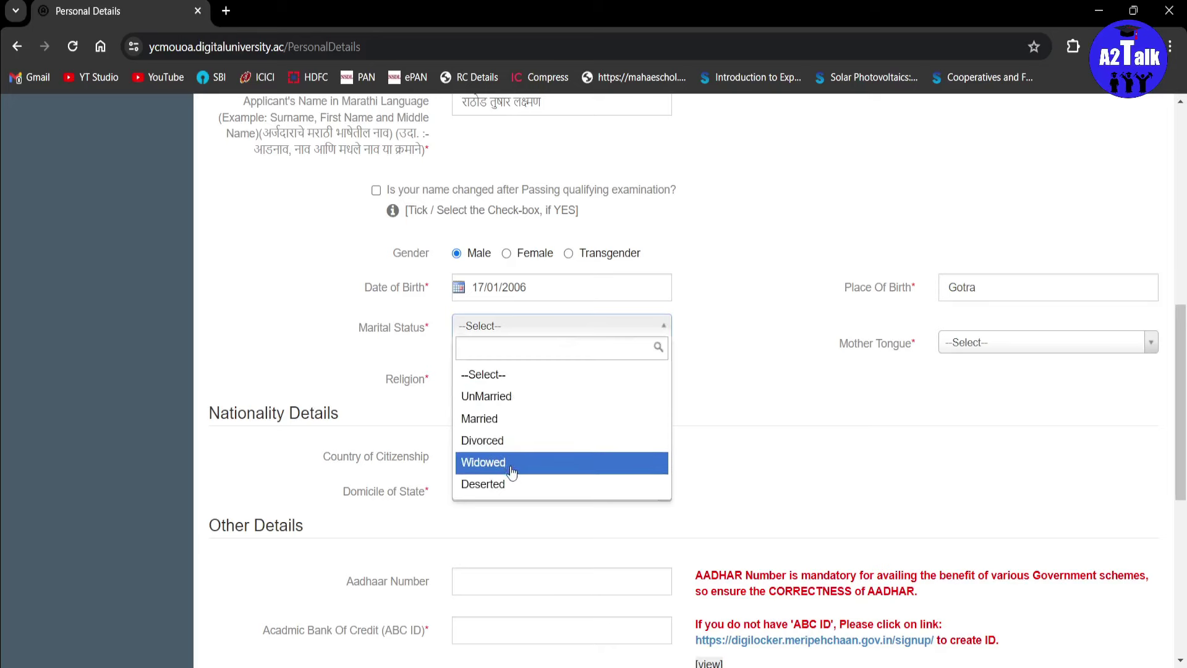
scroll(508, 432, "down", 2)
scroll(506, 424, "up", 2)
left_click(504, 396)
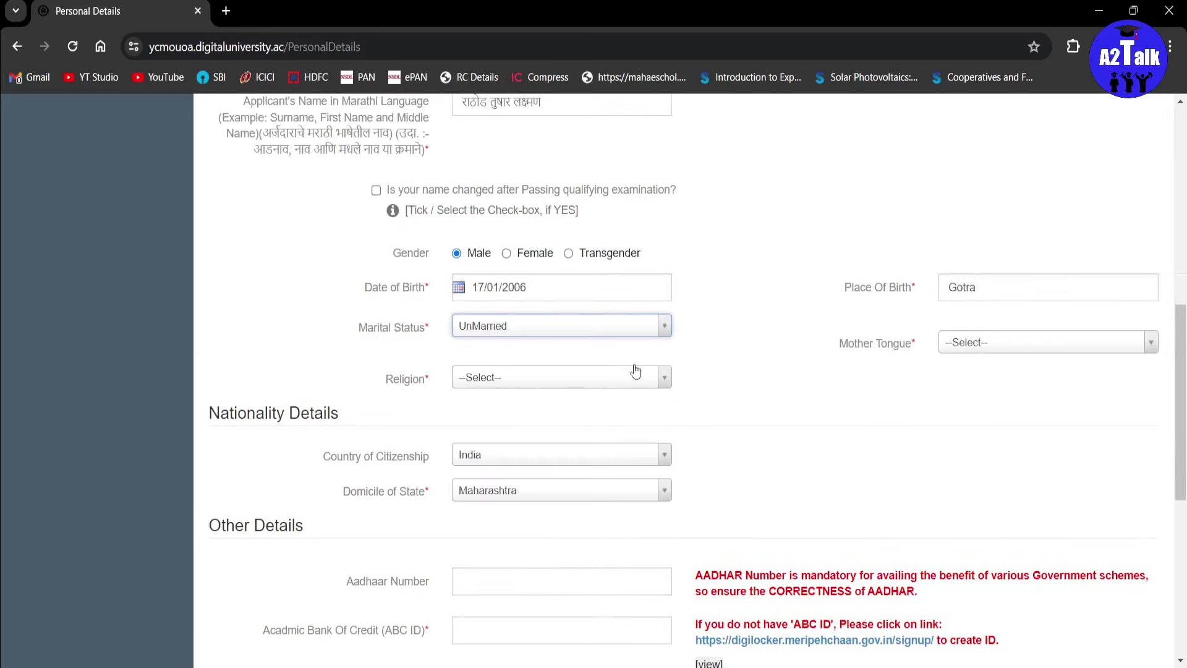
Step: Set mother tongue to Marathi and religion to Hindu
scroll(631, 371, "up", 1)
left_click(982, 441)
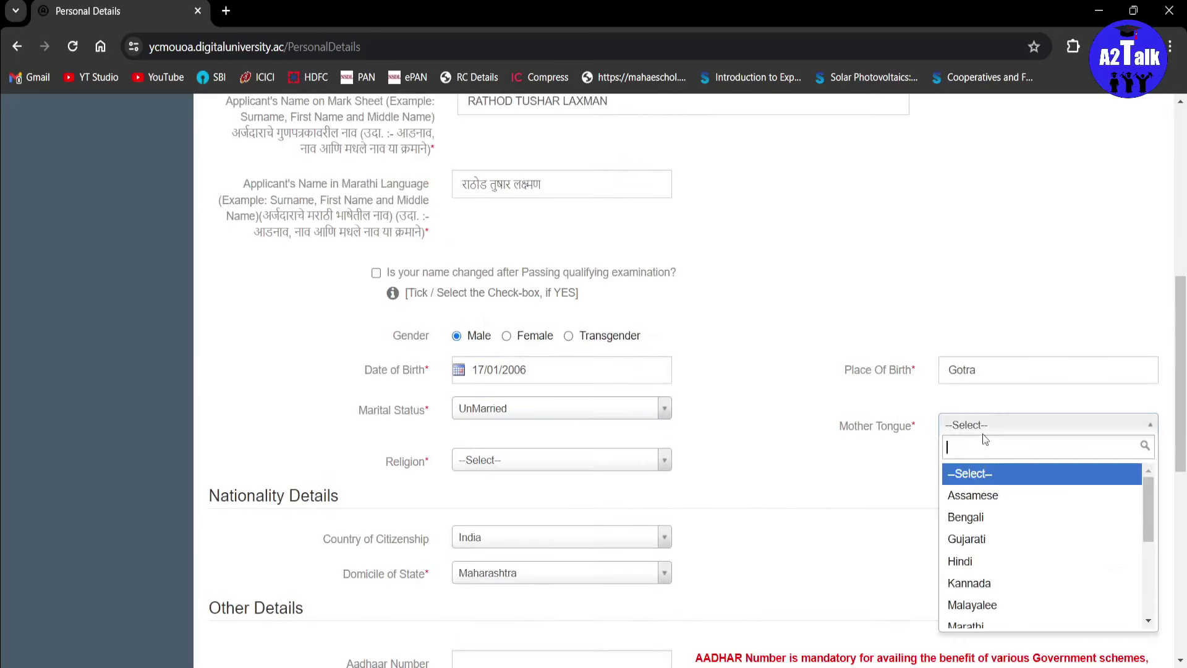
scroll(989, 544, "down", 2)
left_click(989, 544)
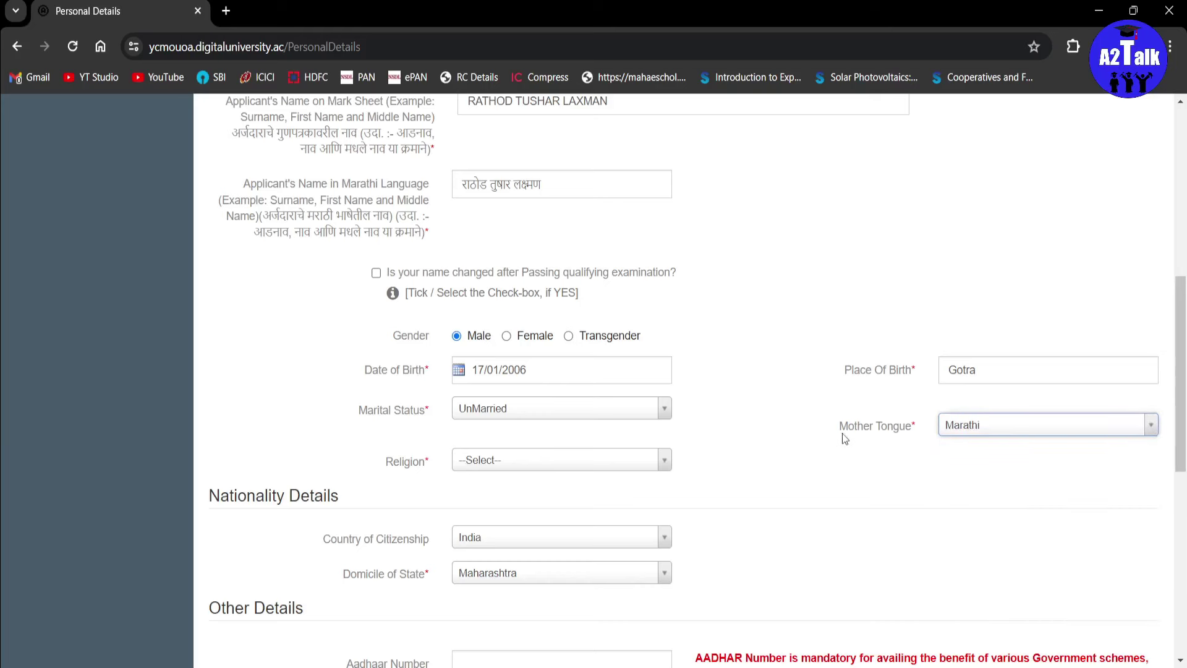
scroll(705, 398, "down", 1)
left_click(620, 380)
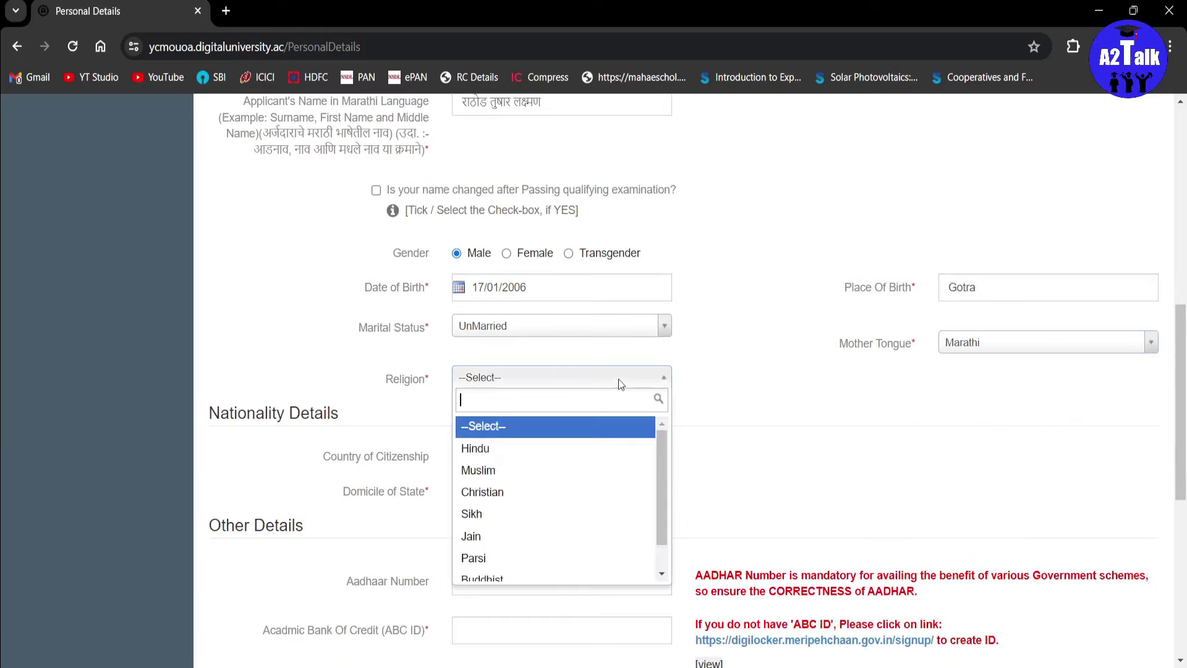
left_click(527, 450)
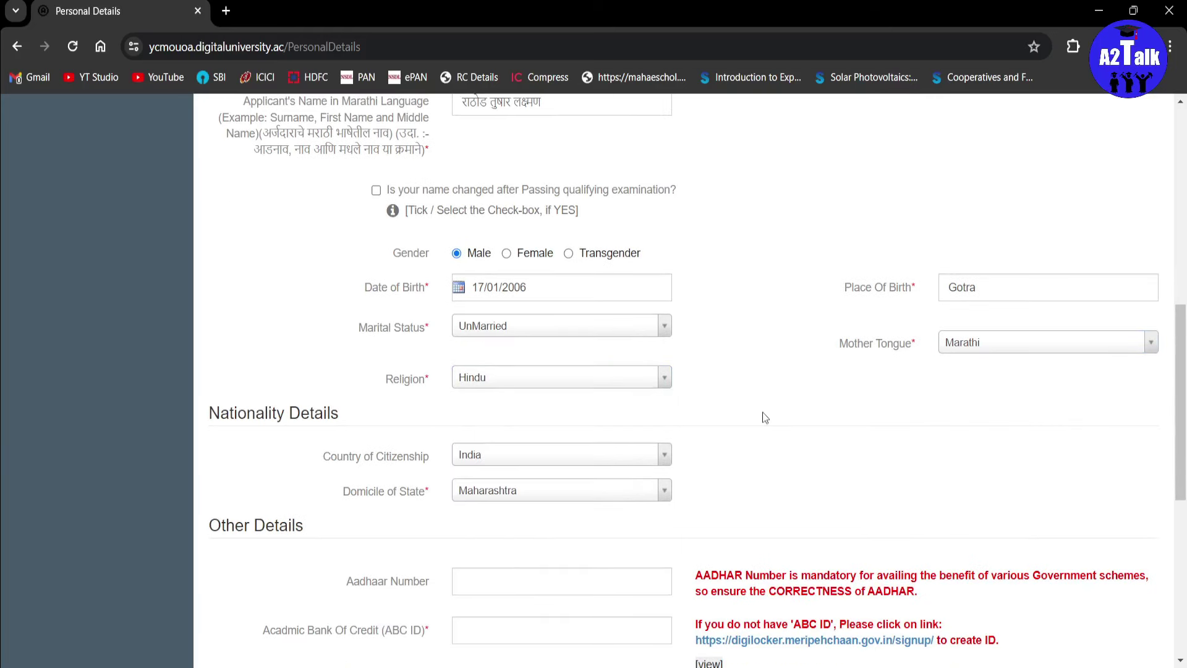
scroll(763, 412, "down", 1)
scroll(812, 355, "up", 2)
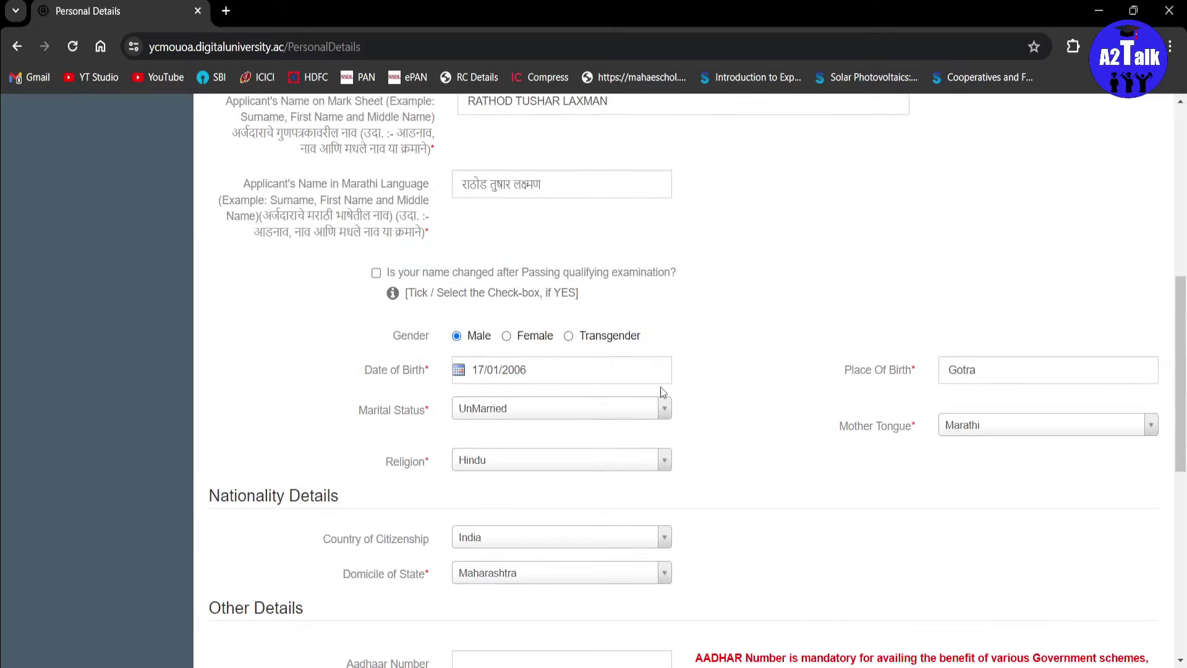
scroll(856, 361, "down", 3)
left_click(564, 420)
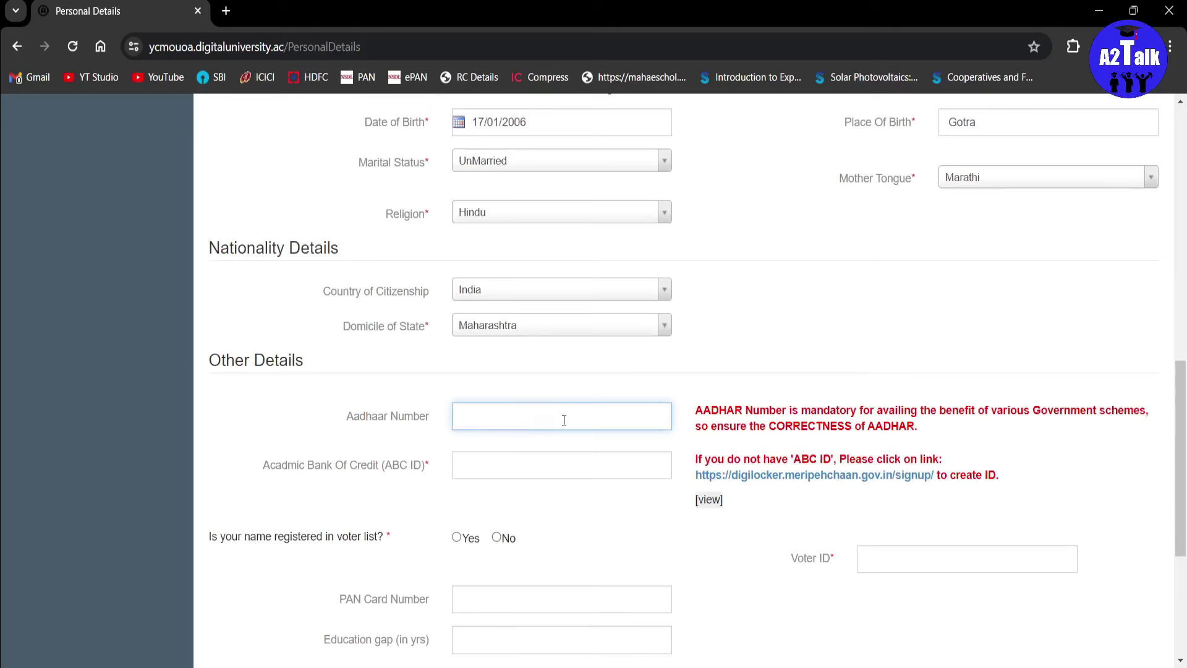
type("97")
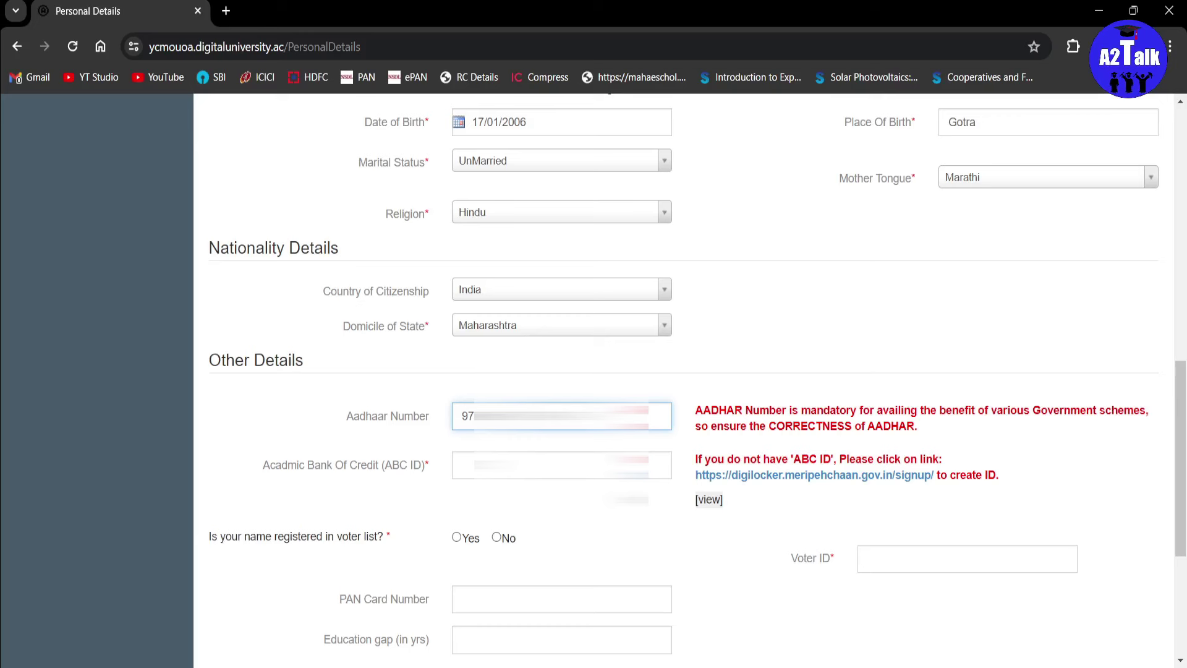
scroll(643, 433, "down", 1)
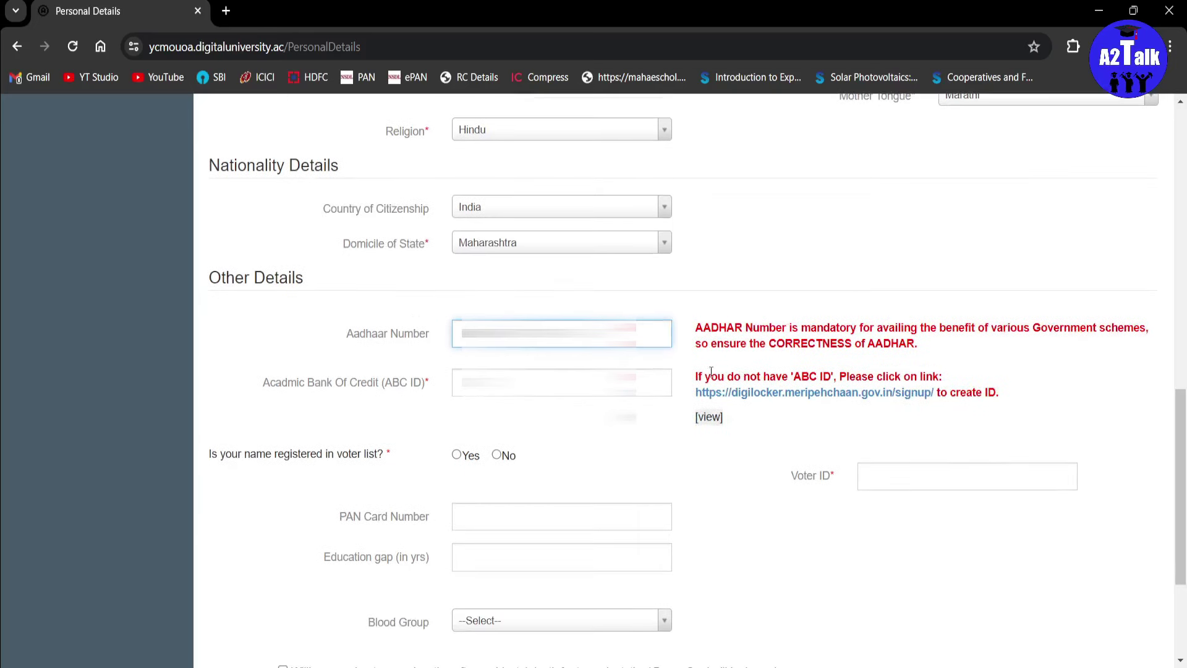
key("Tab")
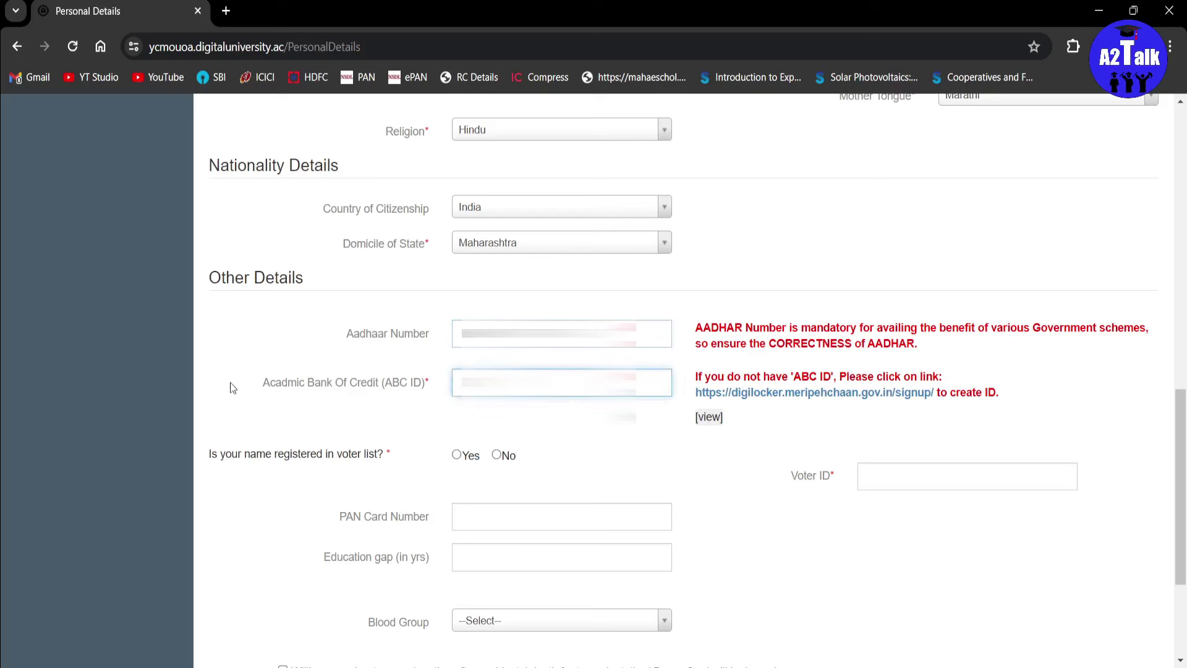
left_click_drag(259, 384, 413, 384)
left_click(420, 384)
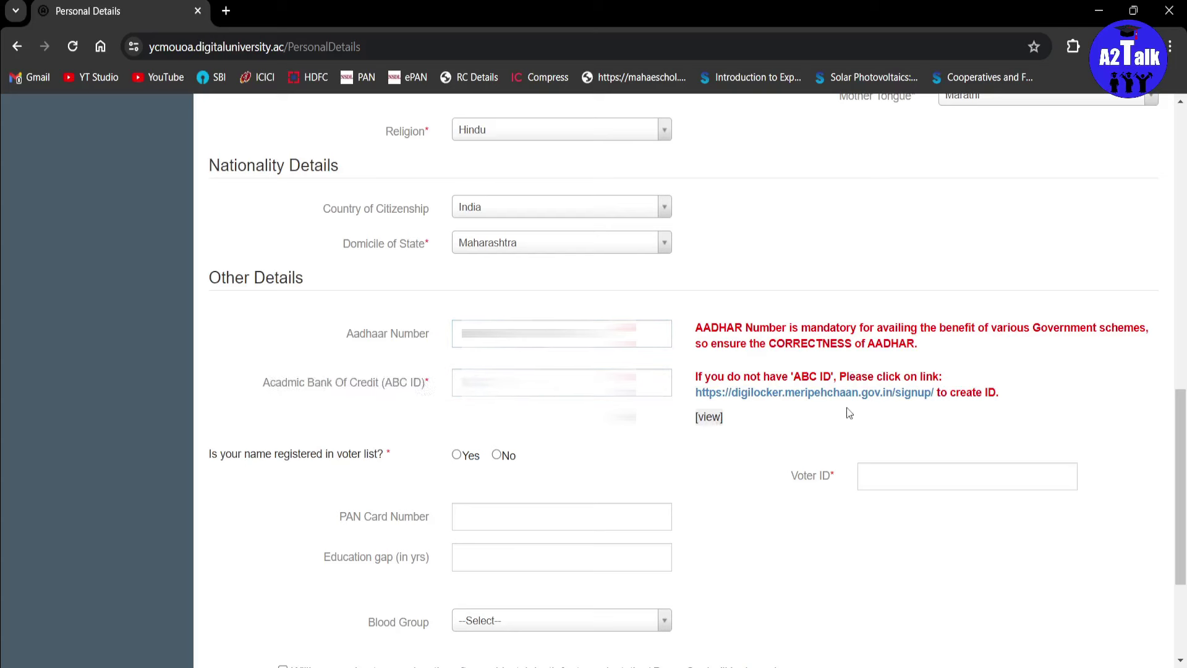
Step: Copy the APAAR/ABC ID from the DigiLocker My Profile page, then close the ABC tab
left_click(830, 396)
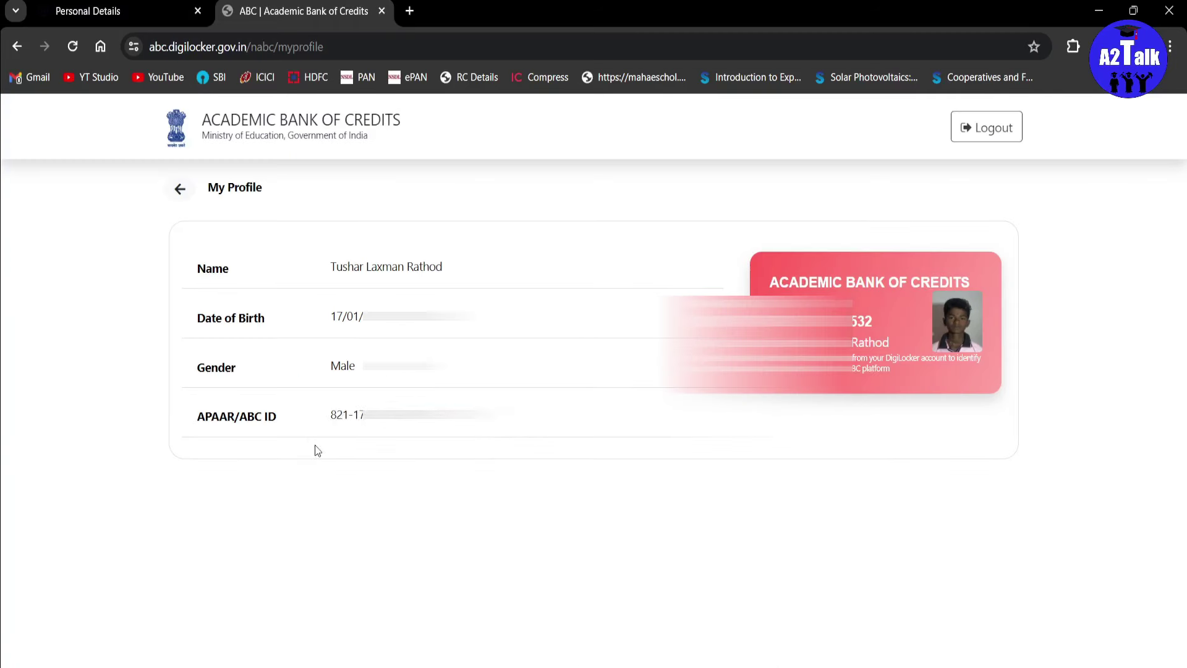
left_click_drag(332, 415, 504, 415)
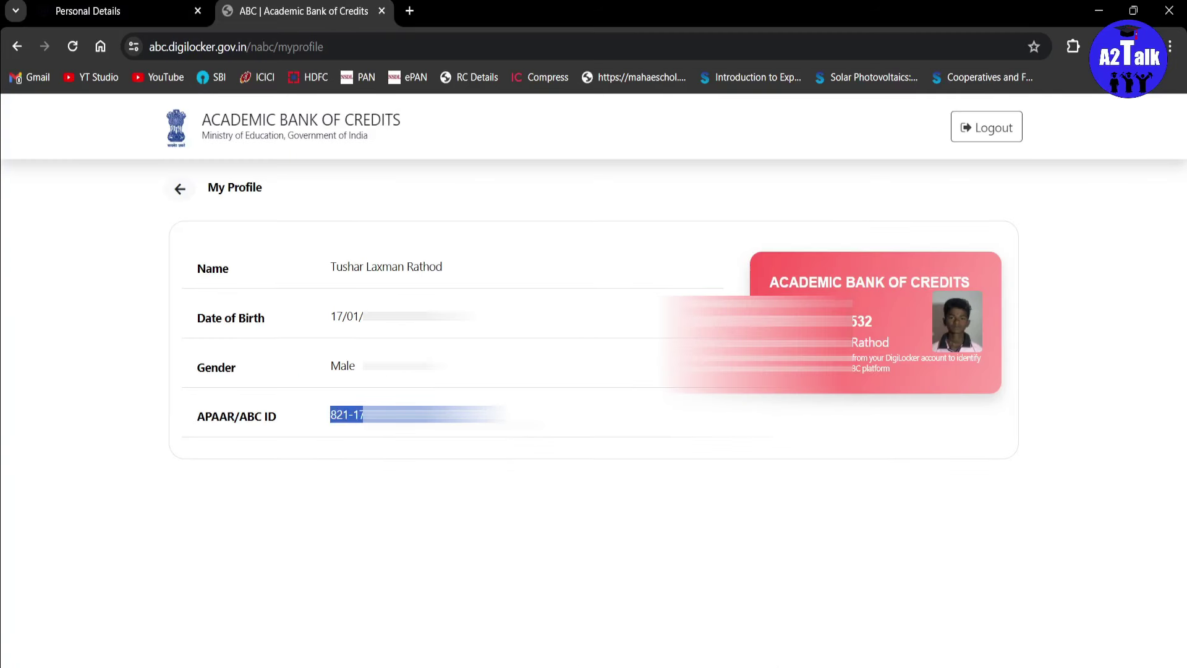
left_click(312, 369)
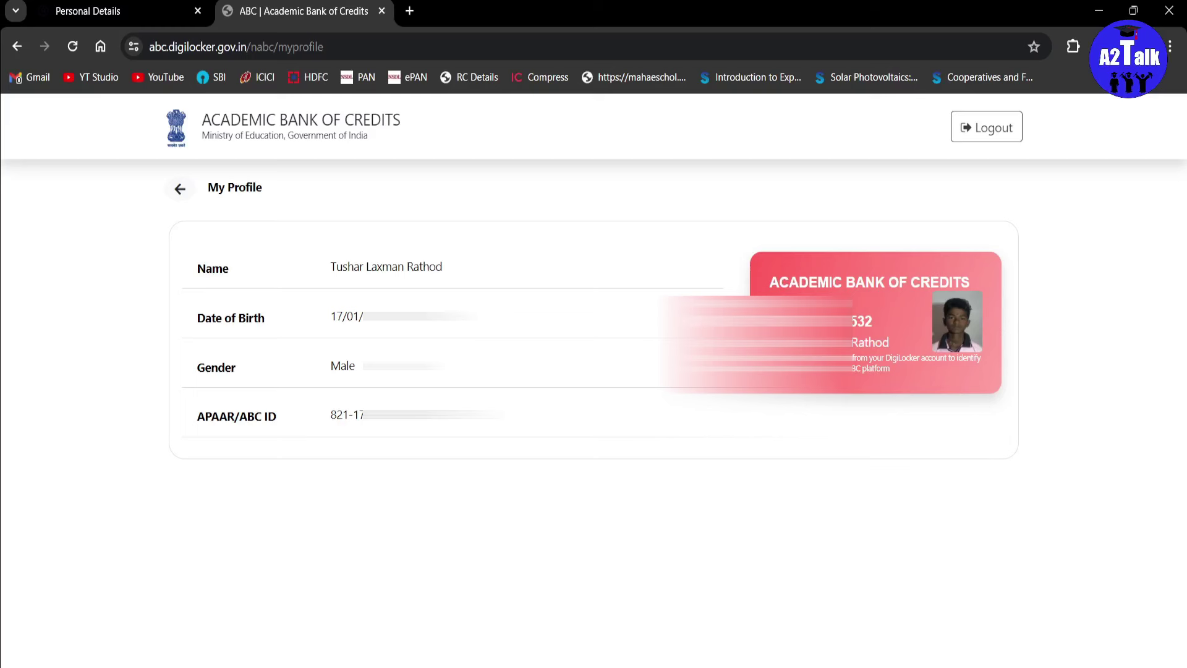
left_click_drag(332, 415, 501, 415)
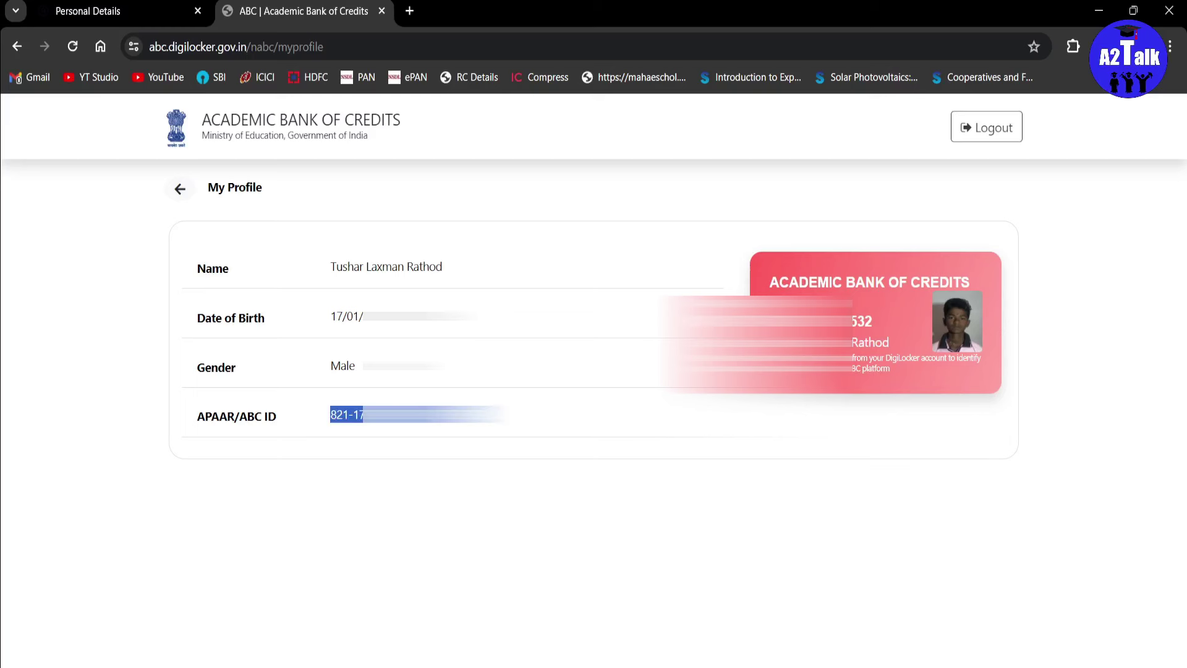
left_click(381, 11)
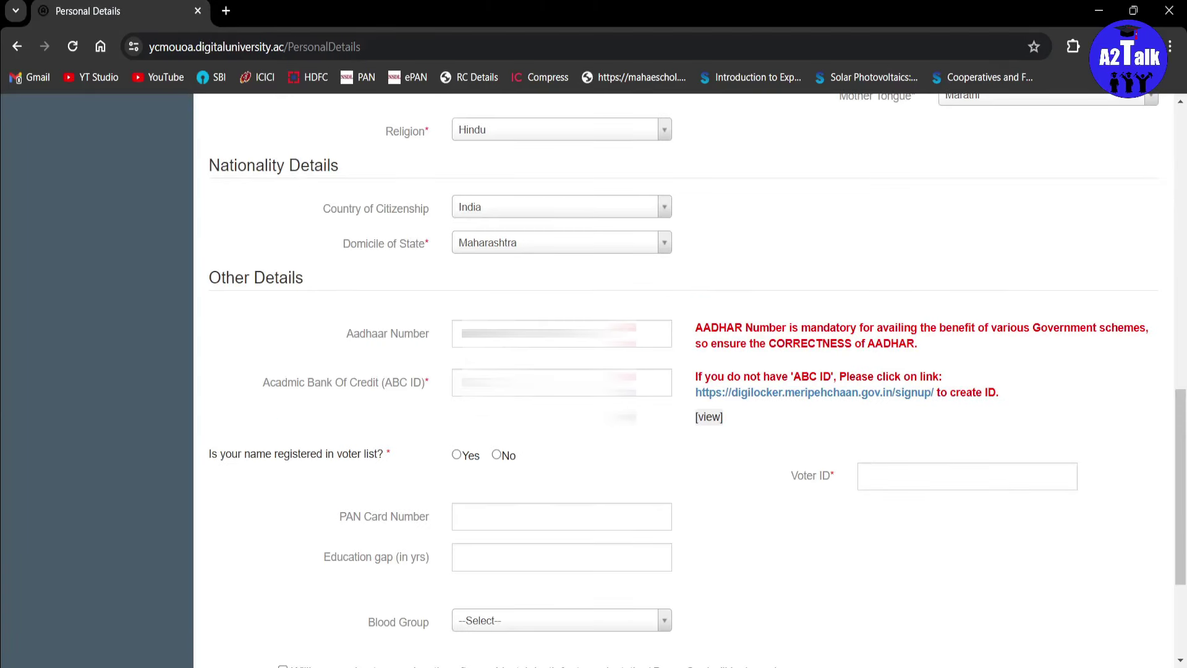
Step: Paste the copied ABC ID and answer No to voter list registration
left_click(561, 382)
key("ctrl+v")
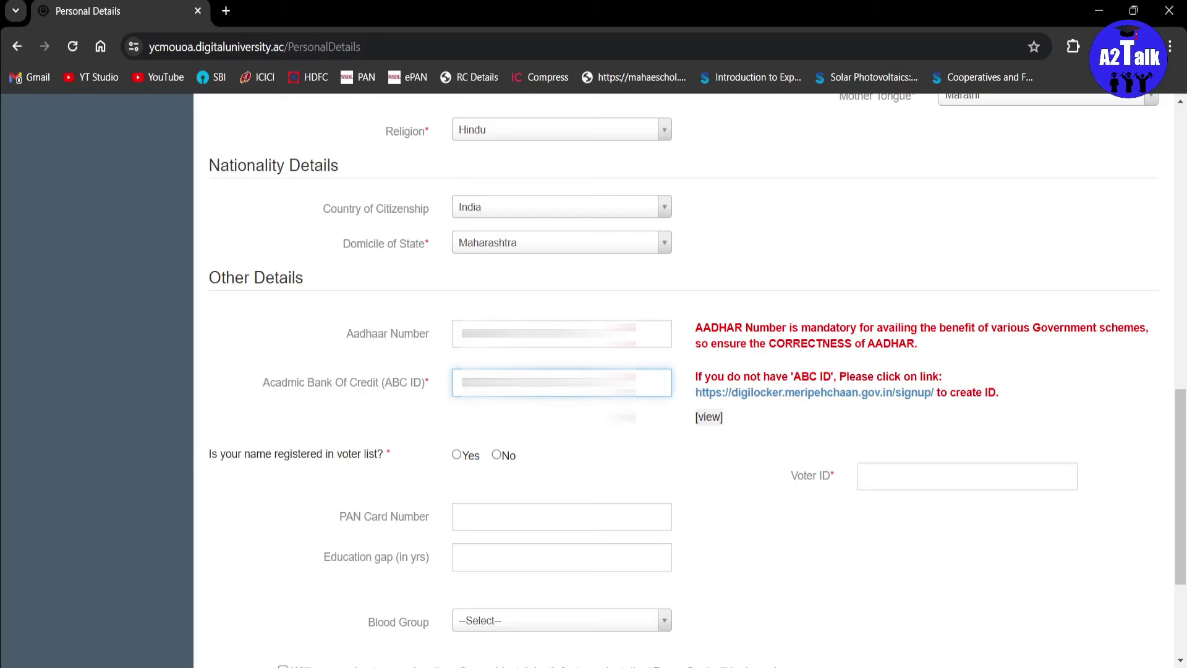
scroll(403, 421, "up", 6)
scroll(403, 421, "down", 8)
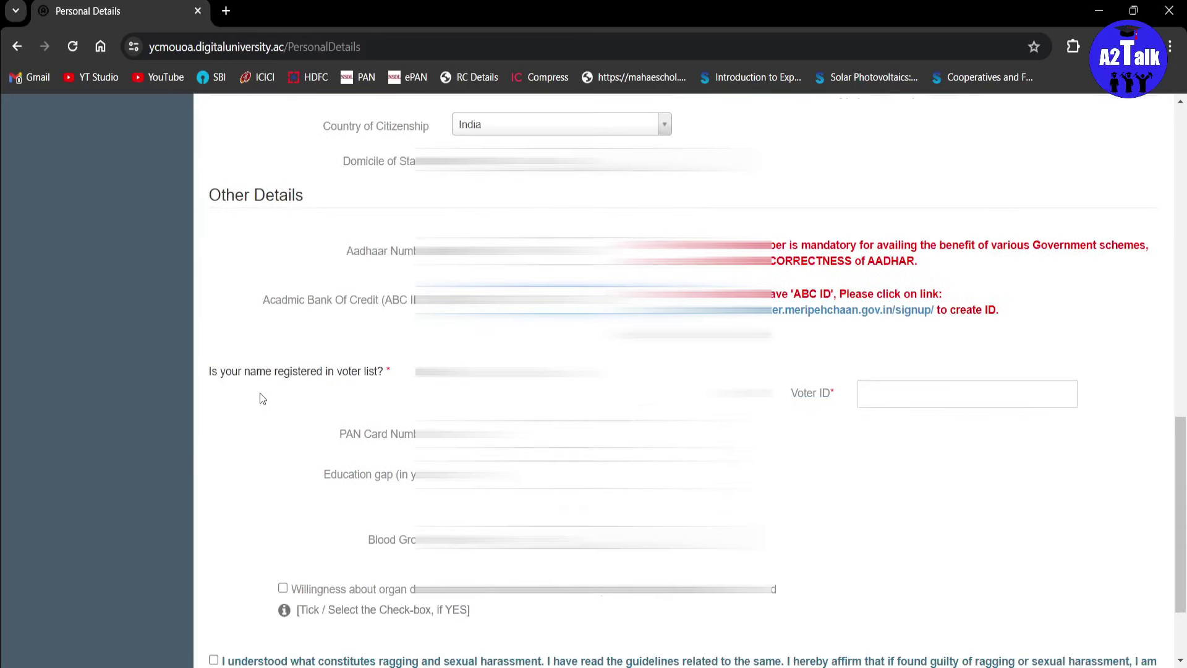
left_click(497, 372)
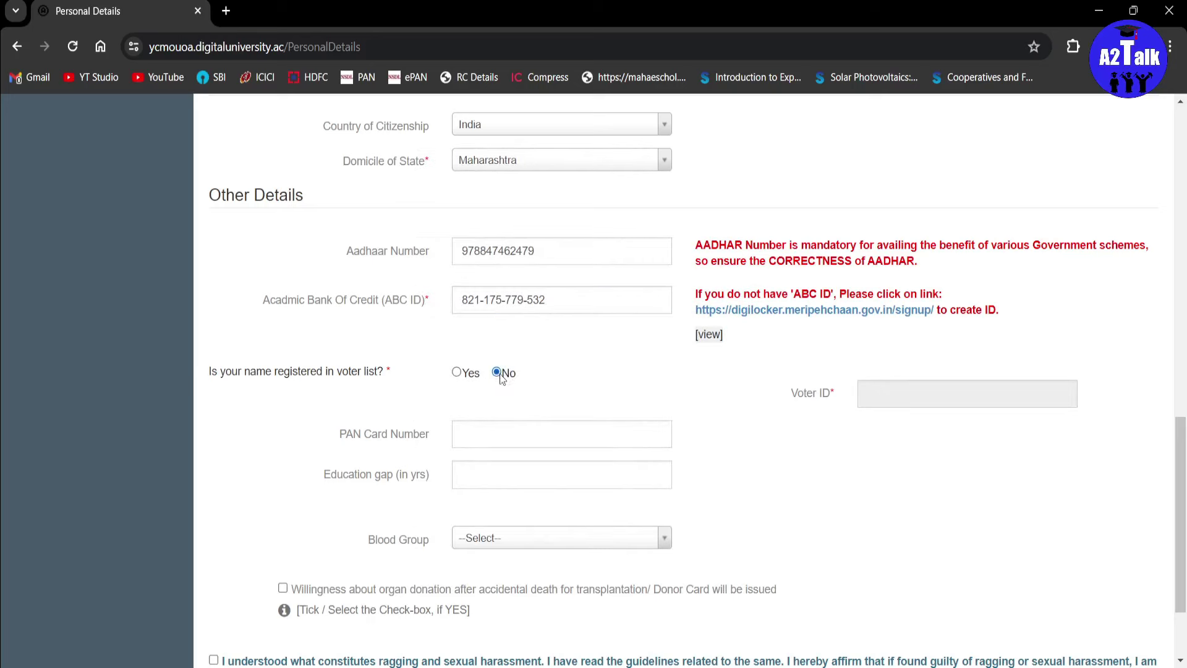
scroll(401, 328, "down", 3)
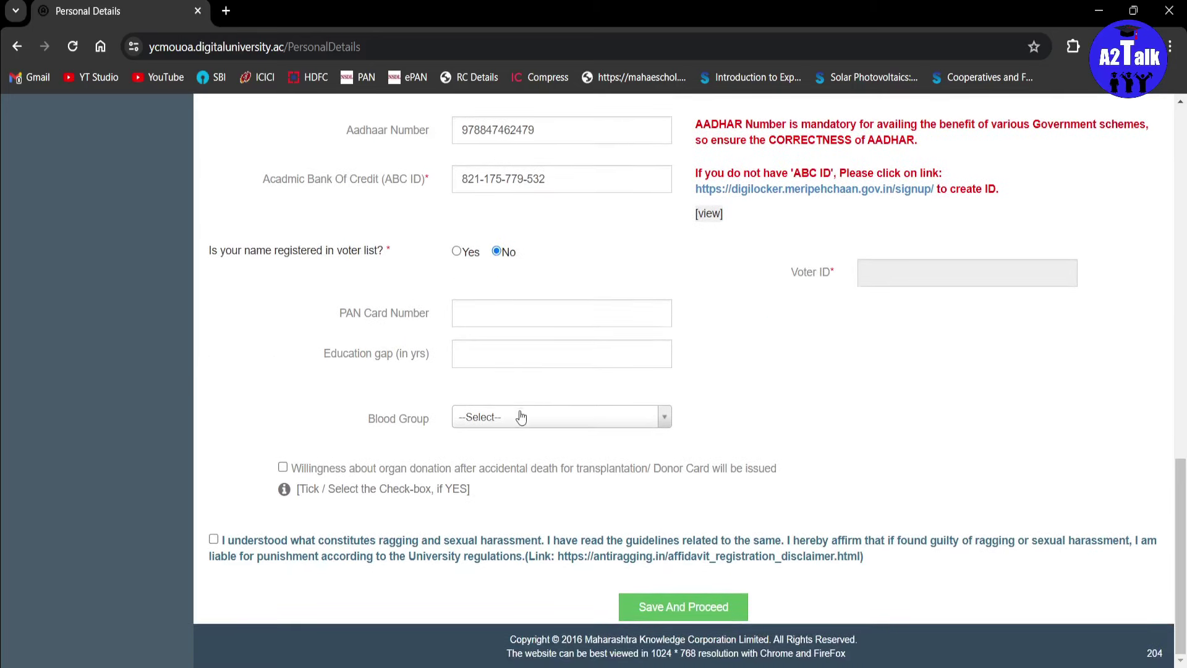
left_click(525, 423)
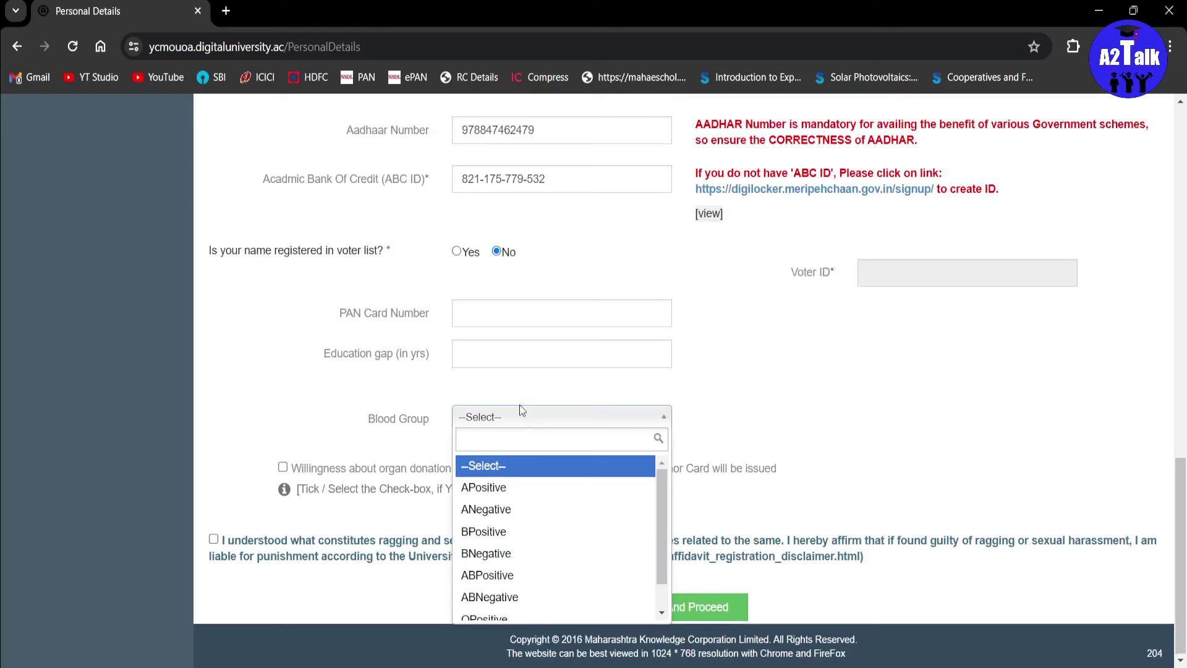
left_click(524, 413)
Step: Enter the PAN card number, accept the anti-ragging declaration and save the personal details
left_click(541, 311)
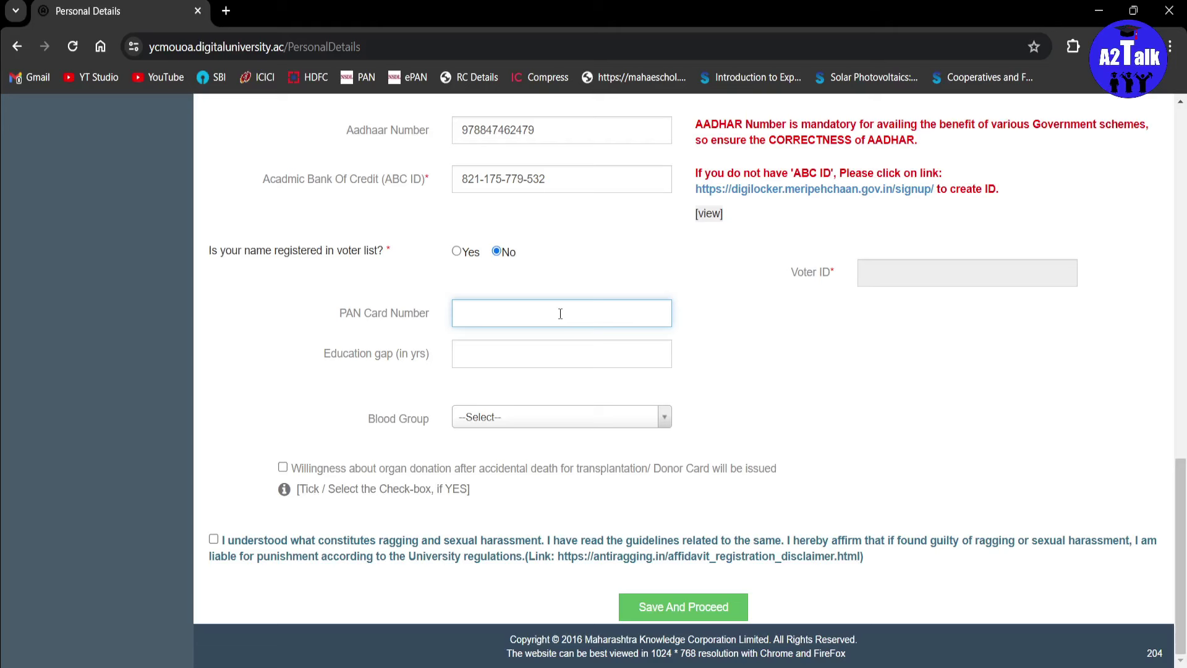
left_click(578, 348)
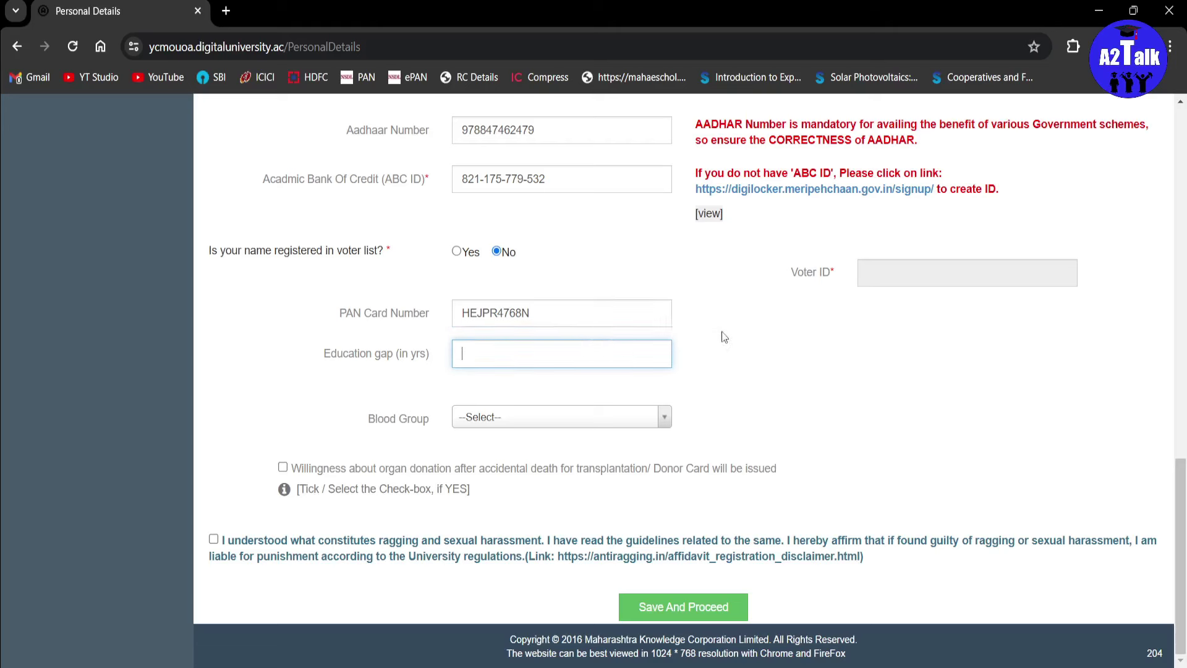
left_click(730, 336)
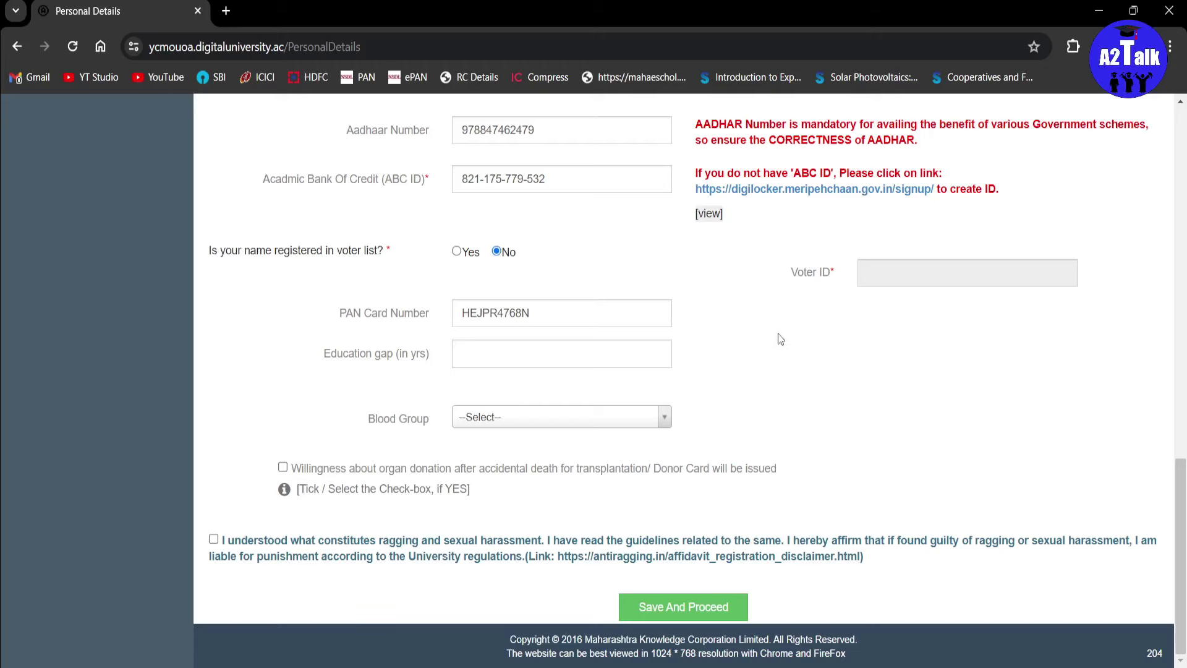
left_click(213, 539)
scroll(822, 443, "up", 17)
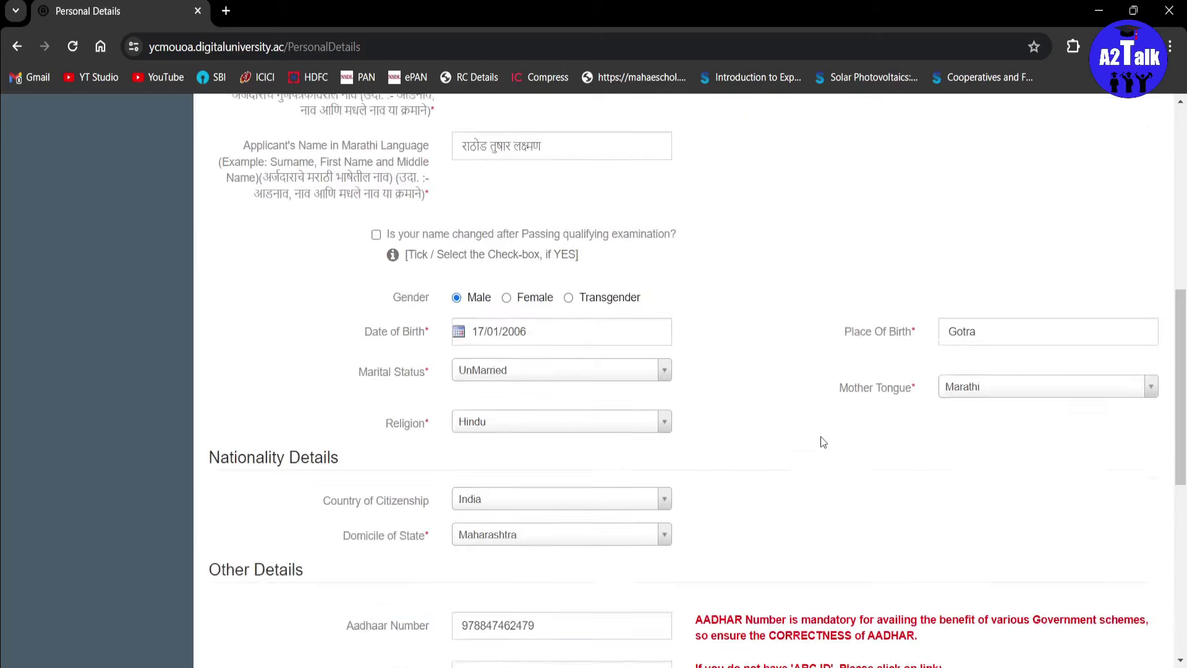
scroll(732, 392, "down", 13)
scroll(737, 394, "down", 3)
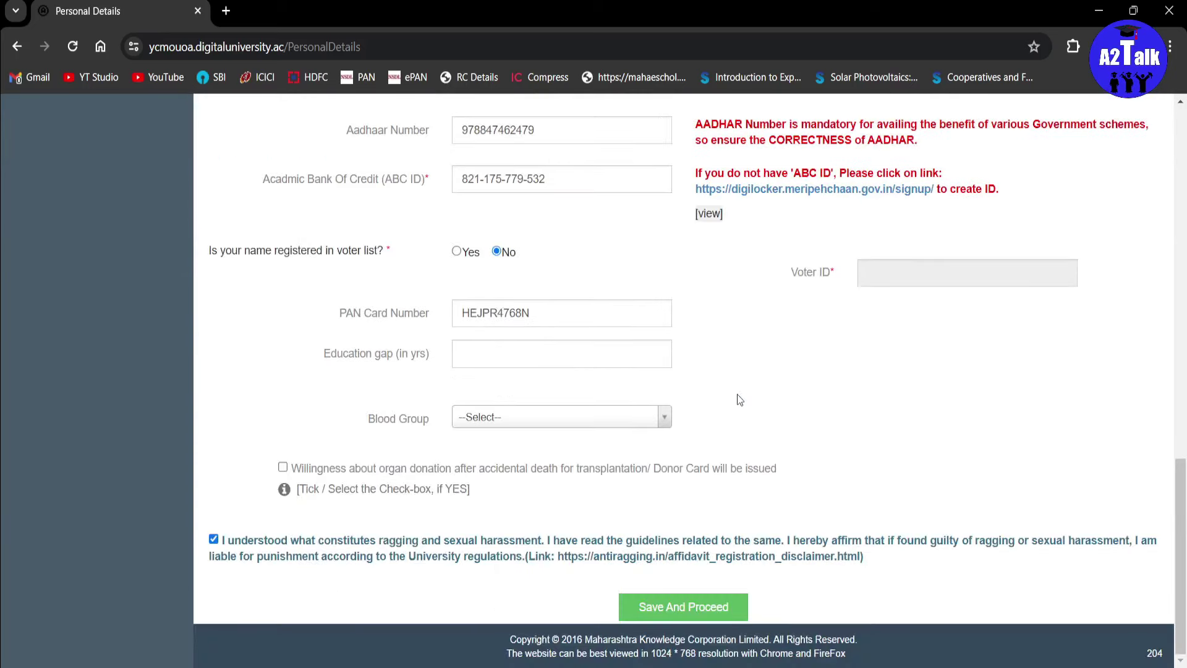
left_click(689, 609)
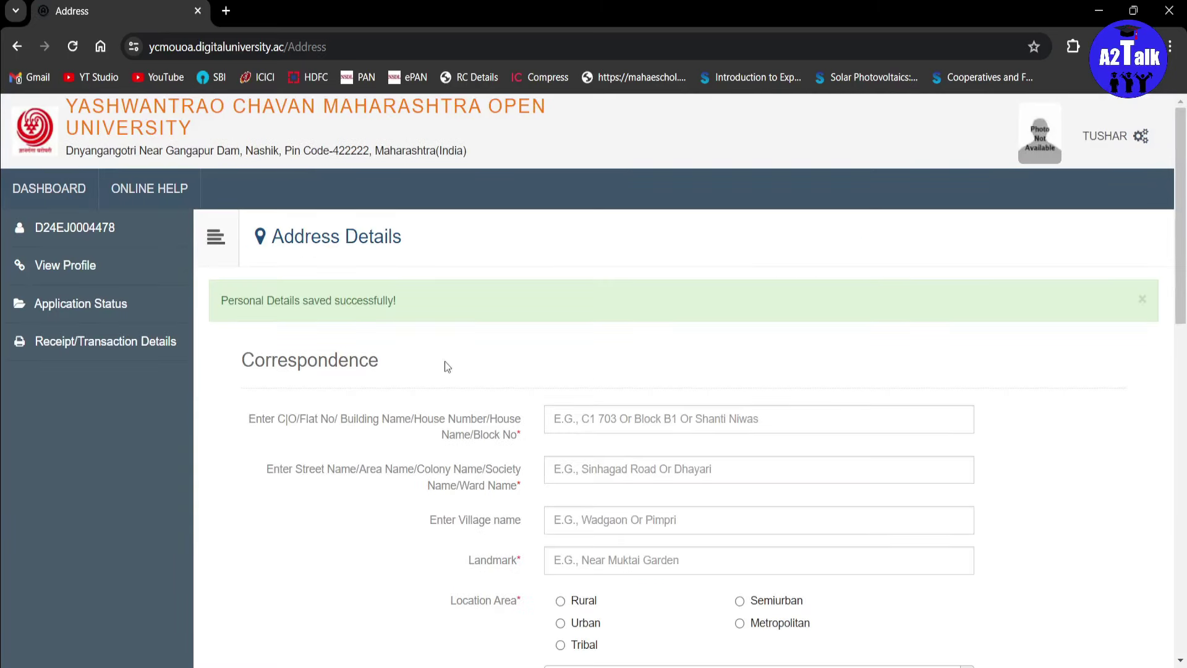
Step: Enter the building/house line of the correspondence address, correcting a typo
scroll(471, 361, "down", 2)
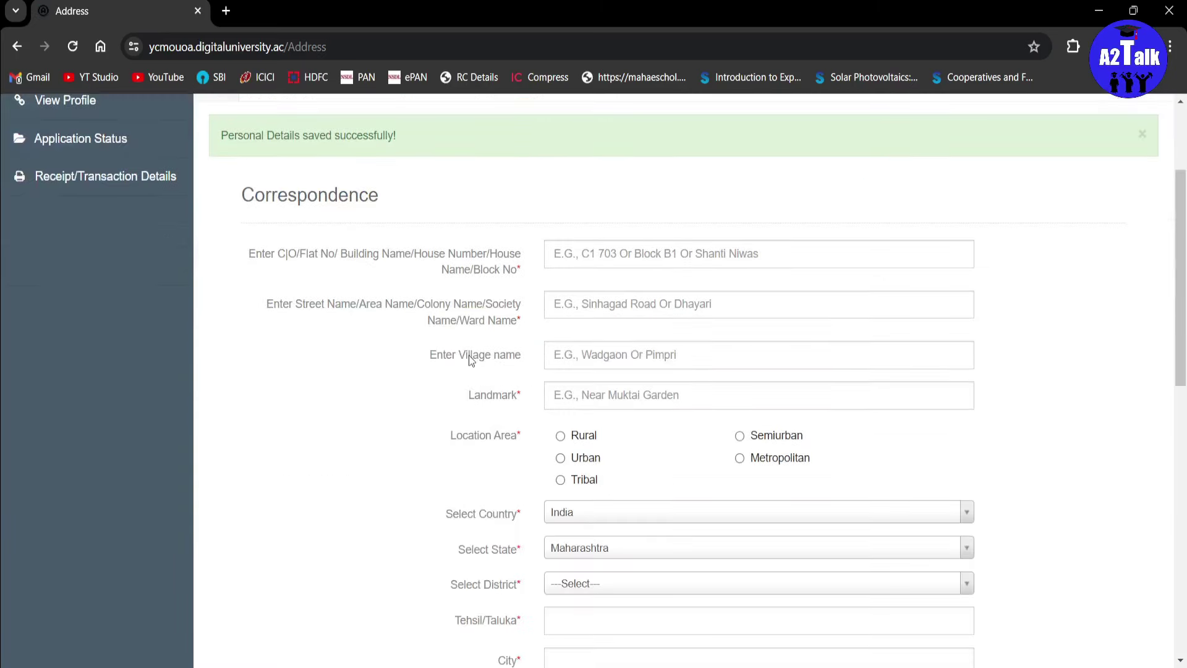
left_click(614, 250)
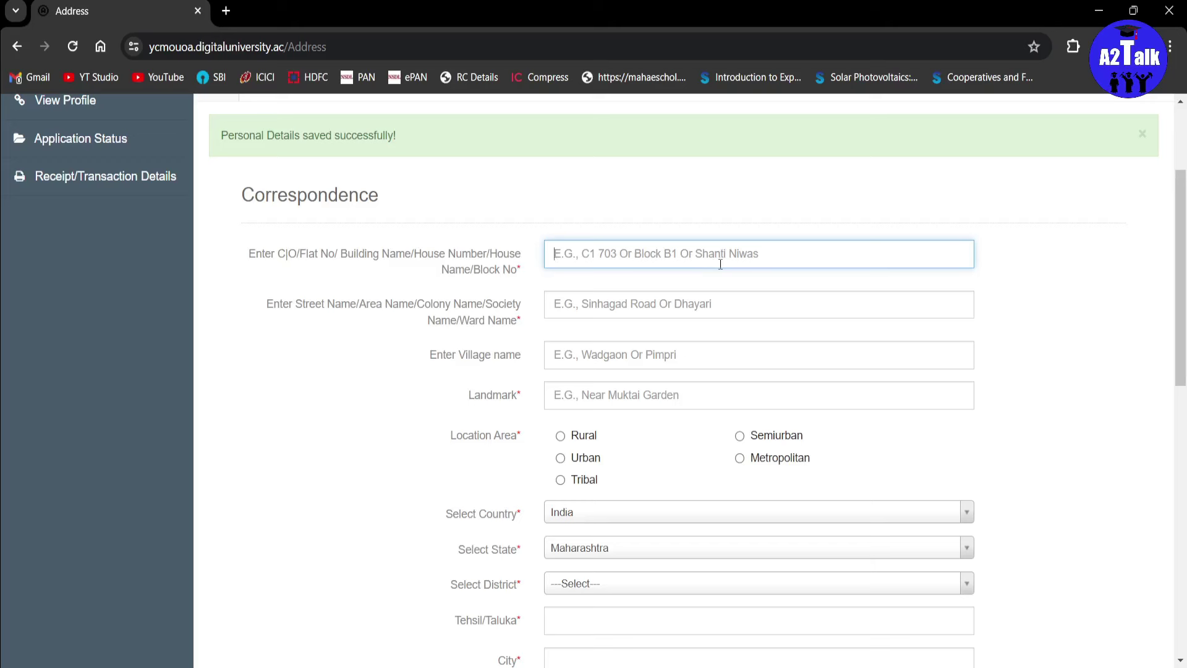
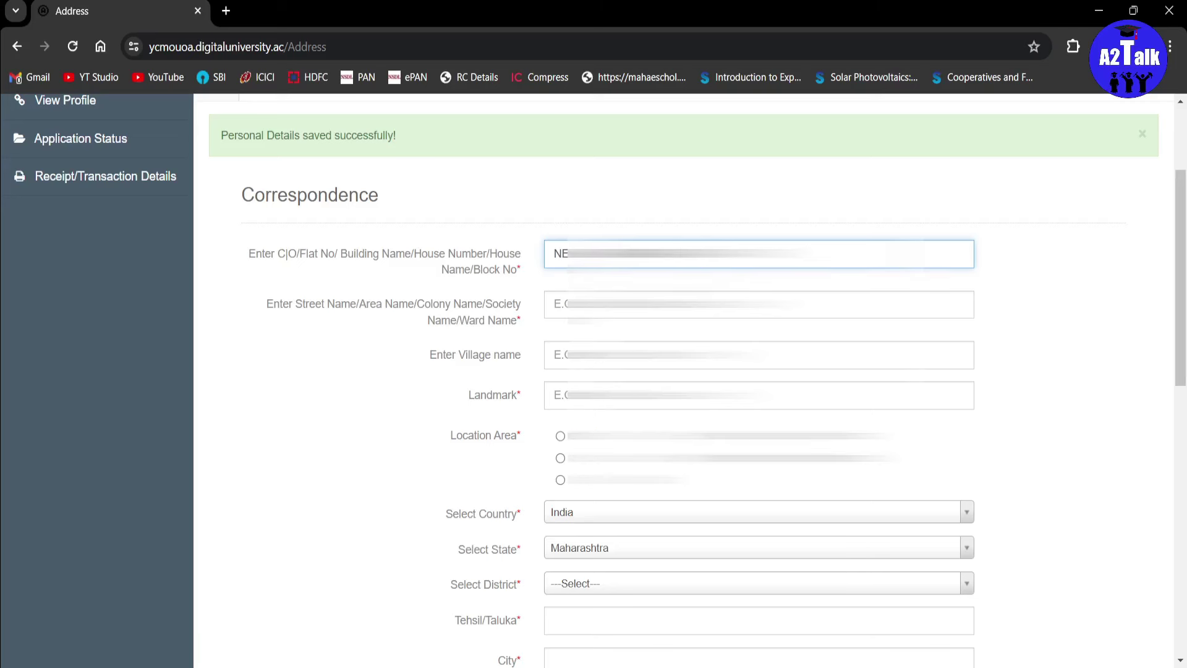
Step: Fill the street name and paste the same text into the landmark line
left_click(555, 303)
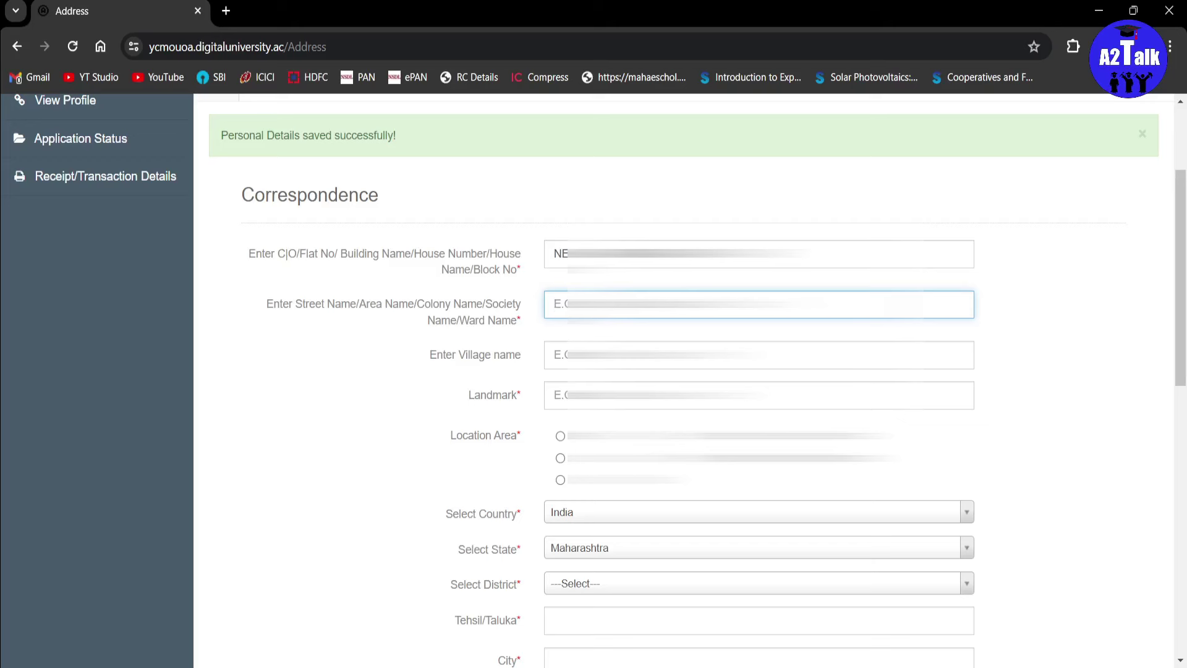
type("GC")
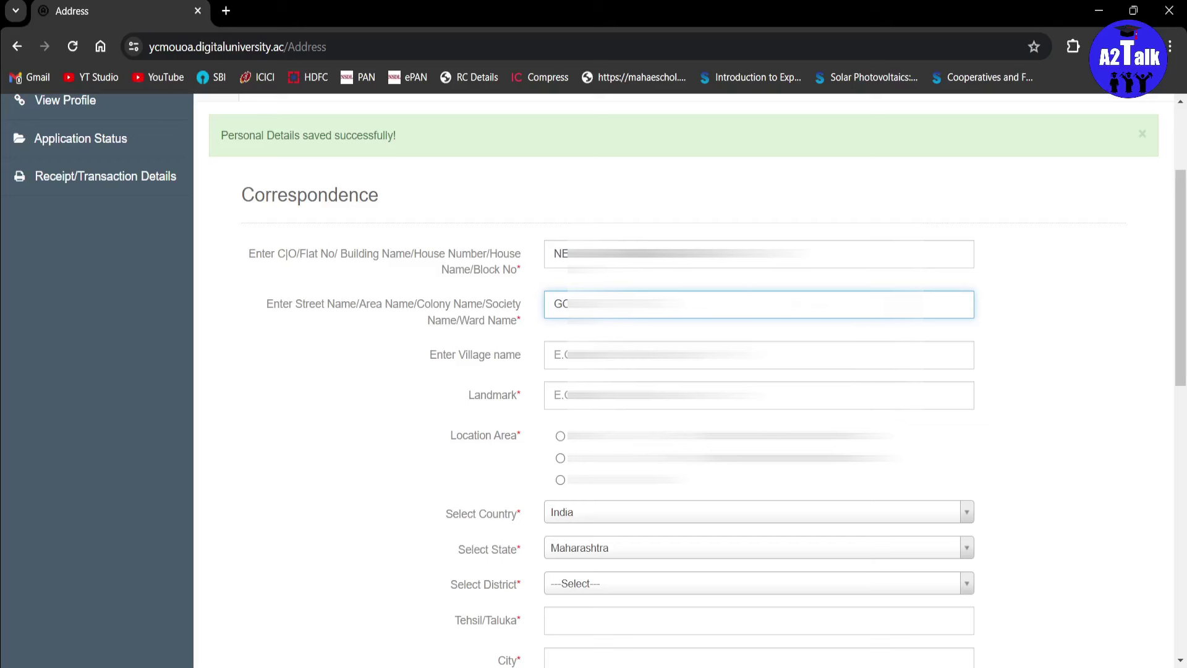
left_click(554, 394)
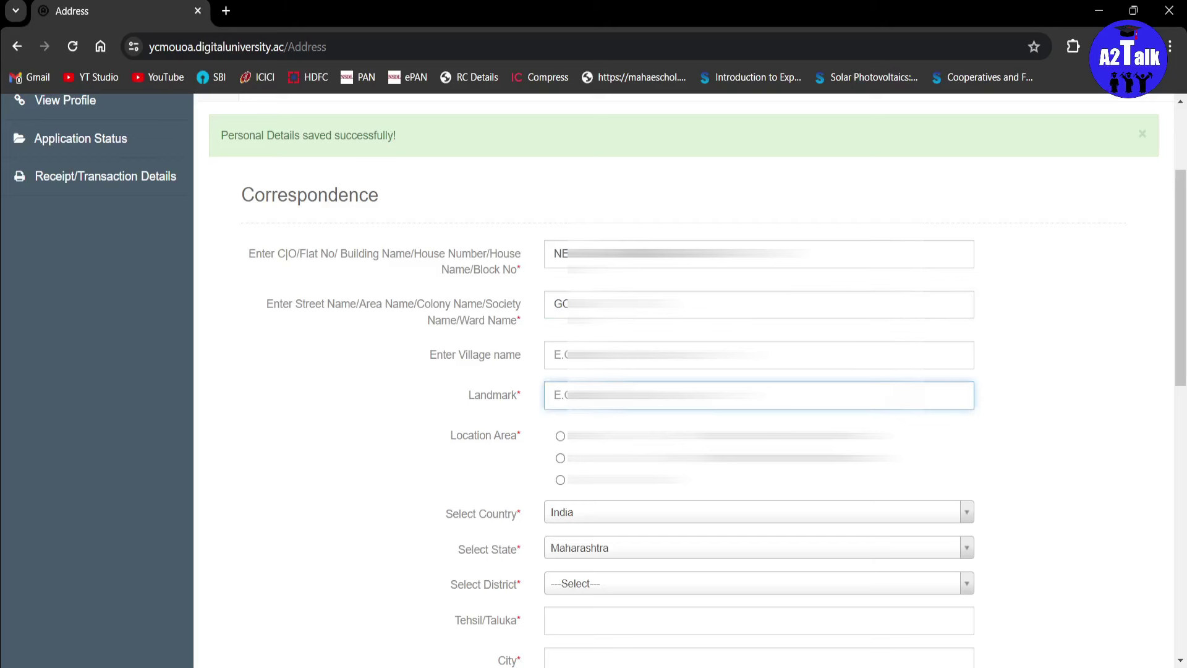
key("ctrl+a")
key("ctrl+v")
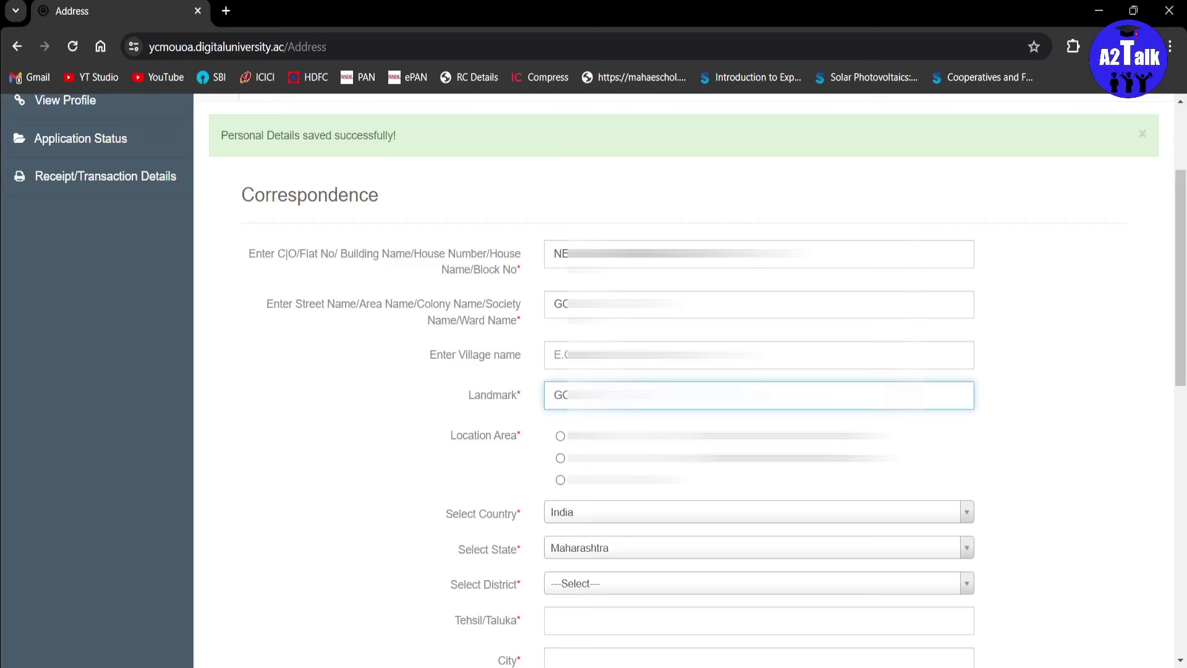
Step: Mark the location area as Rural and keep Maharashtra as the state
scroll(491, 419, "down", 2)
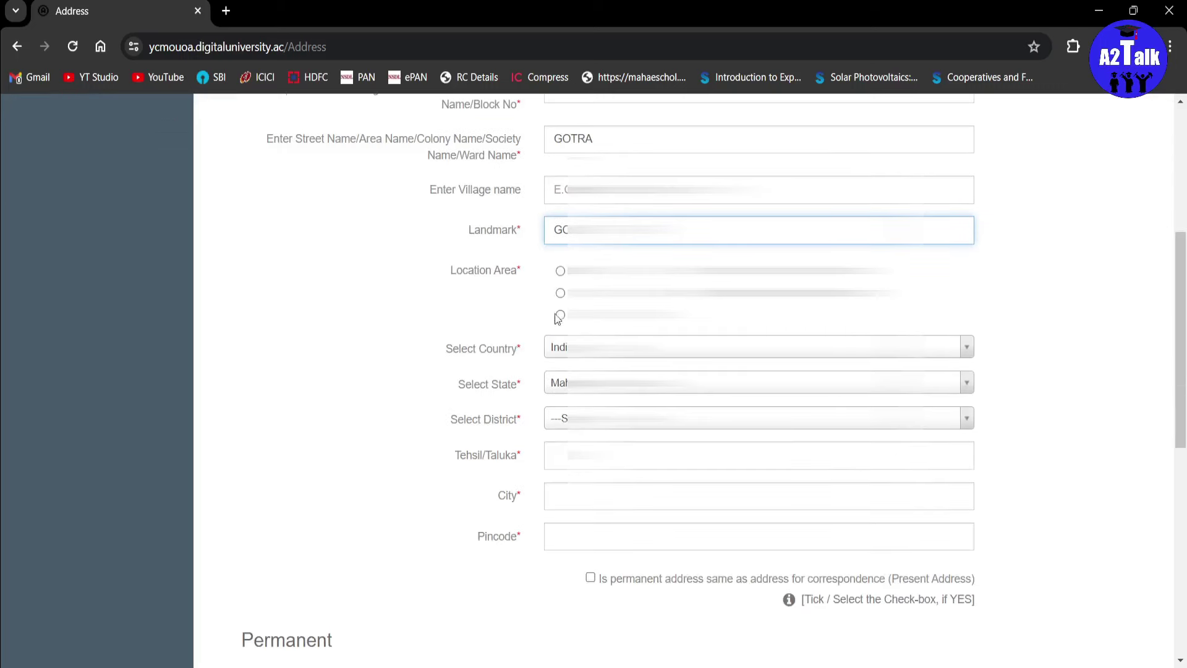
left_click(560, 272)
scroll(440, 308, "up", 1)
scroll(466, 328, "down", 1)
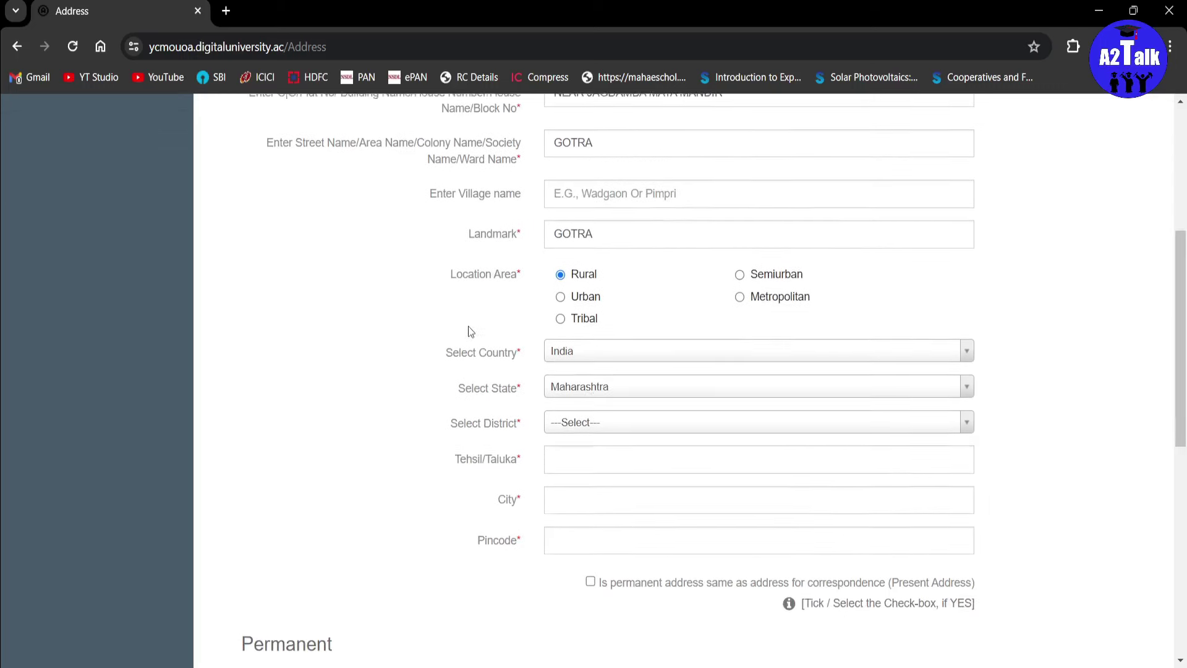
left_click(633, 384)
left_click(634, 383)
Step: Select Buldhana as the district and Lonar as the tehsil/taluka
left_click(596, 418)
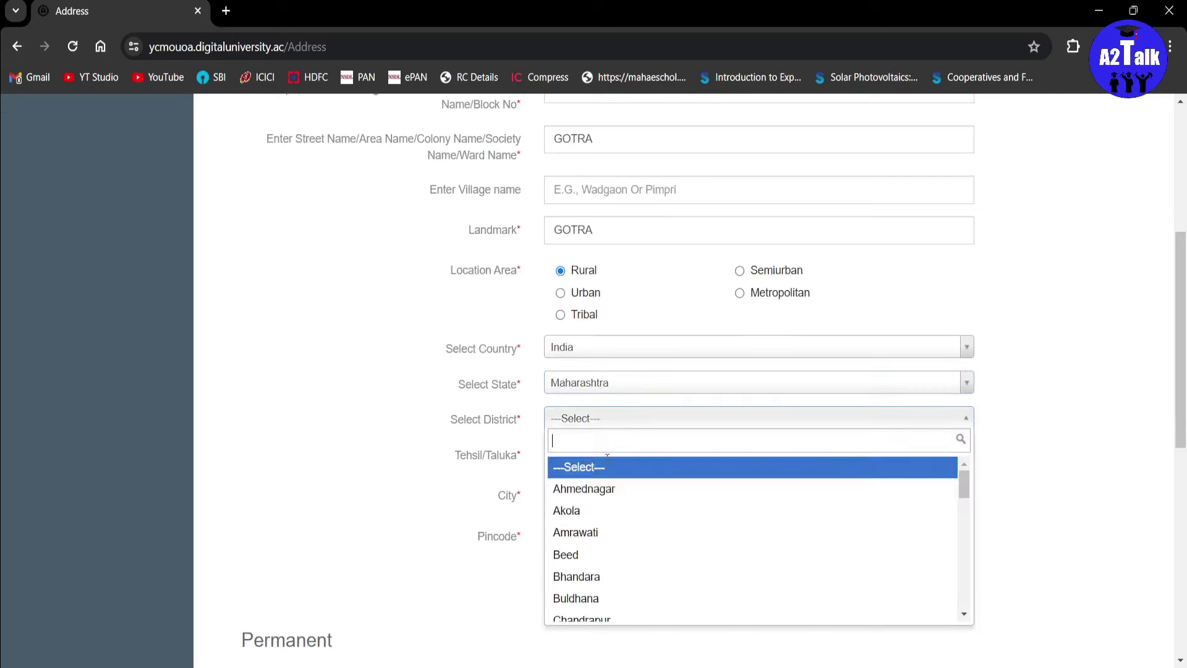
scroll(612, 532, "down", 2)
scroll(609, 557, "up", 3)
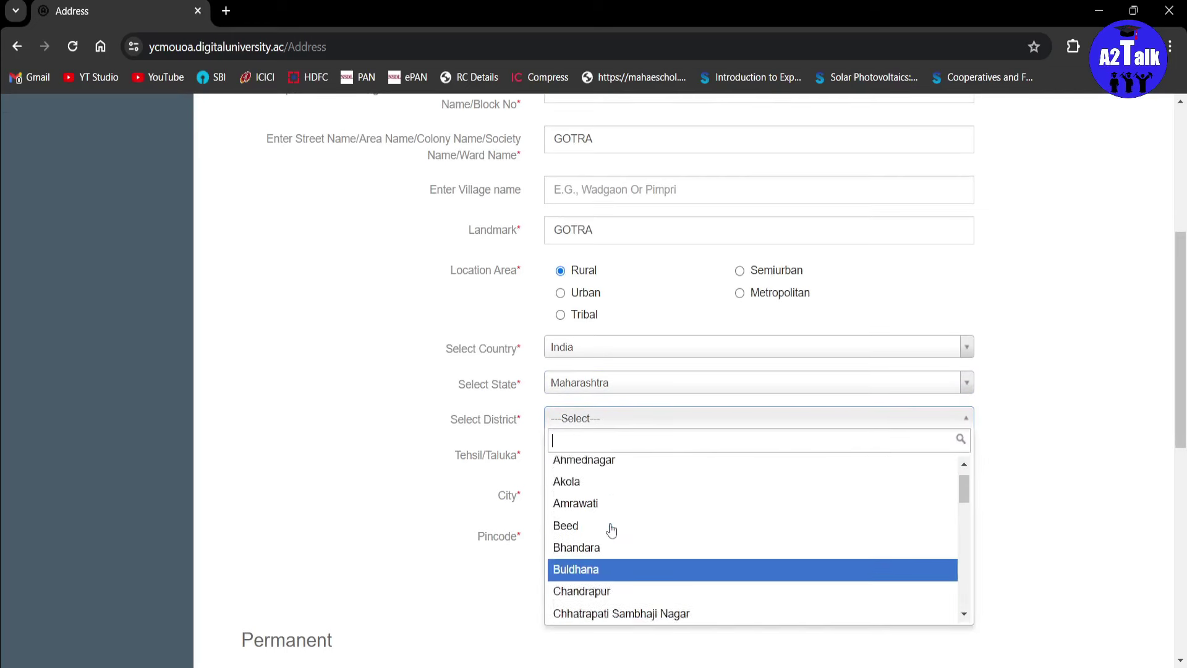
left_click(605, 598)
scroll(408, 476, "down", 2)
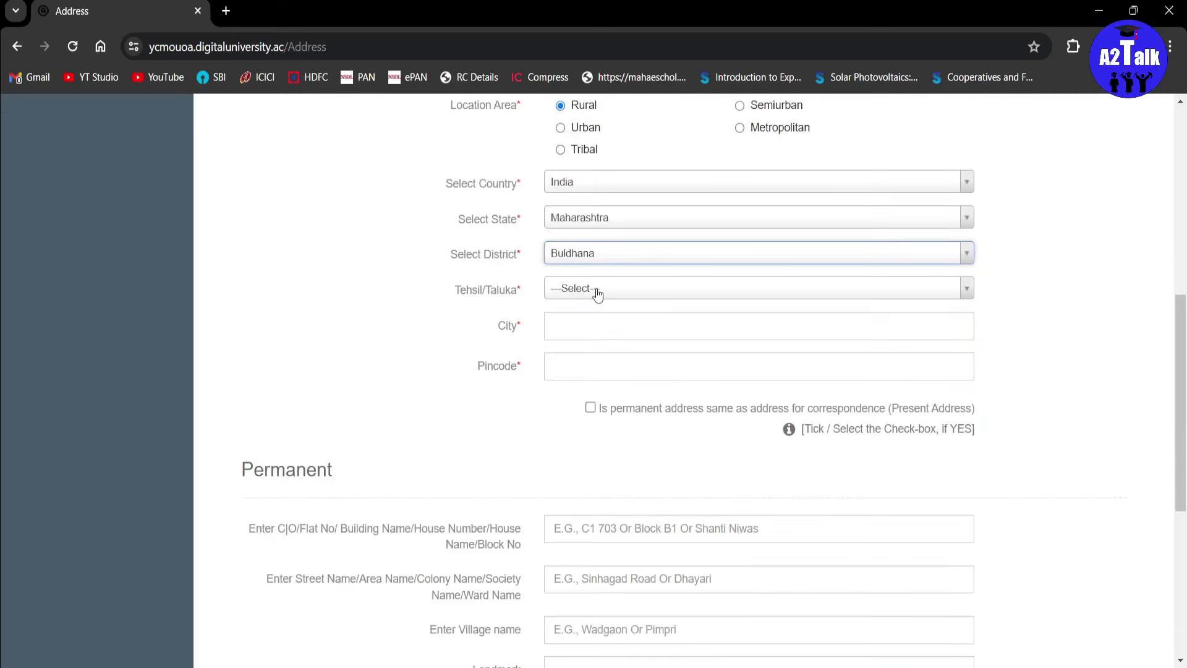
left_click(597, 289)
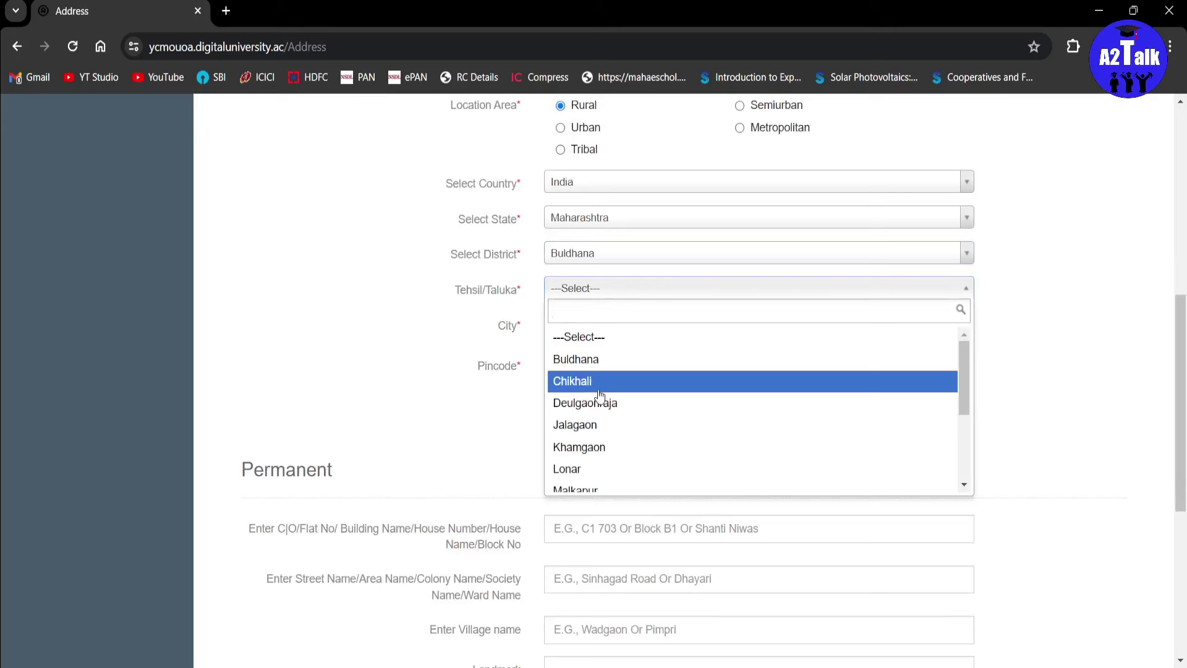
left_click(598, 470)
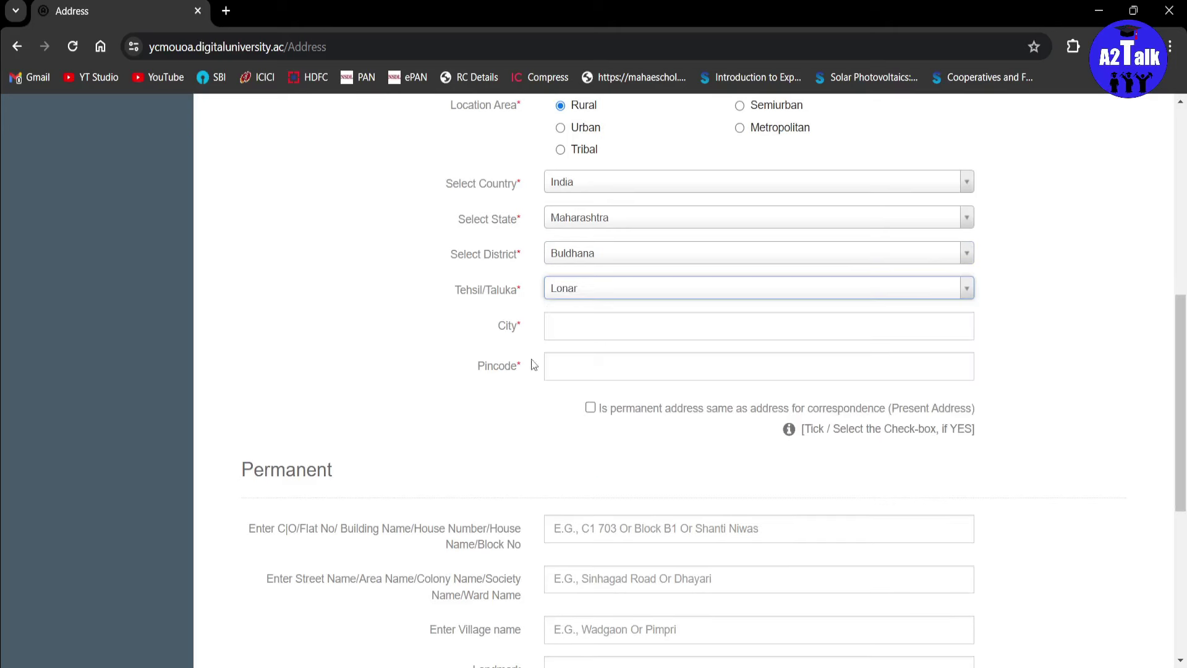
Step: Enter city LONAR and the pincode, and mark the permanent address as the same
left_click(612, 334)
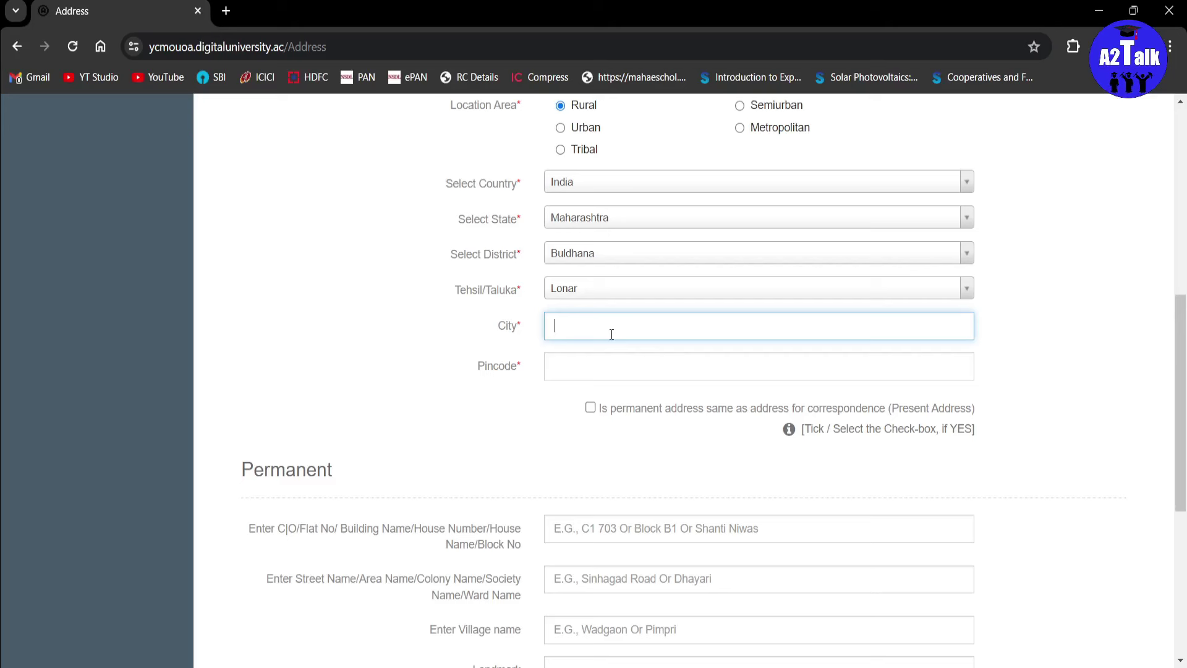
type("LONAR")
left_click(622, 375)
type("443302")
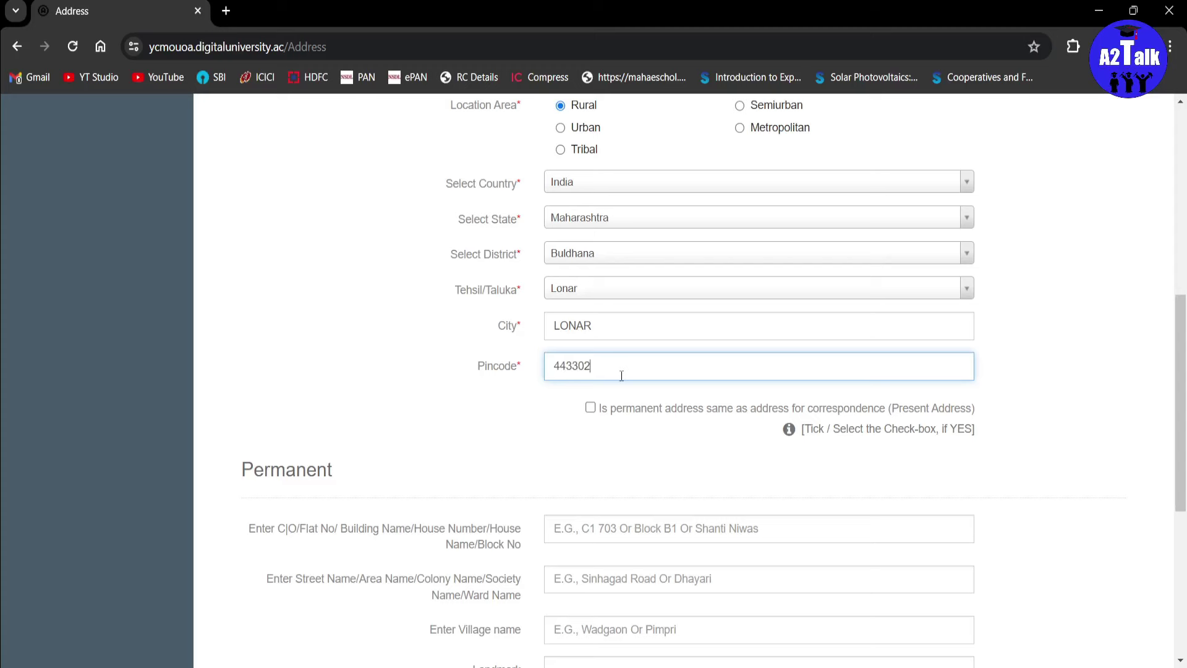
left_click(590, 408)
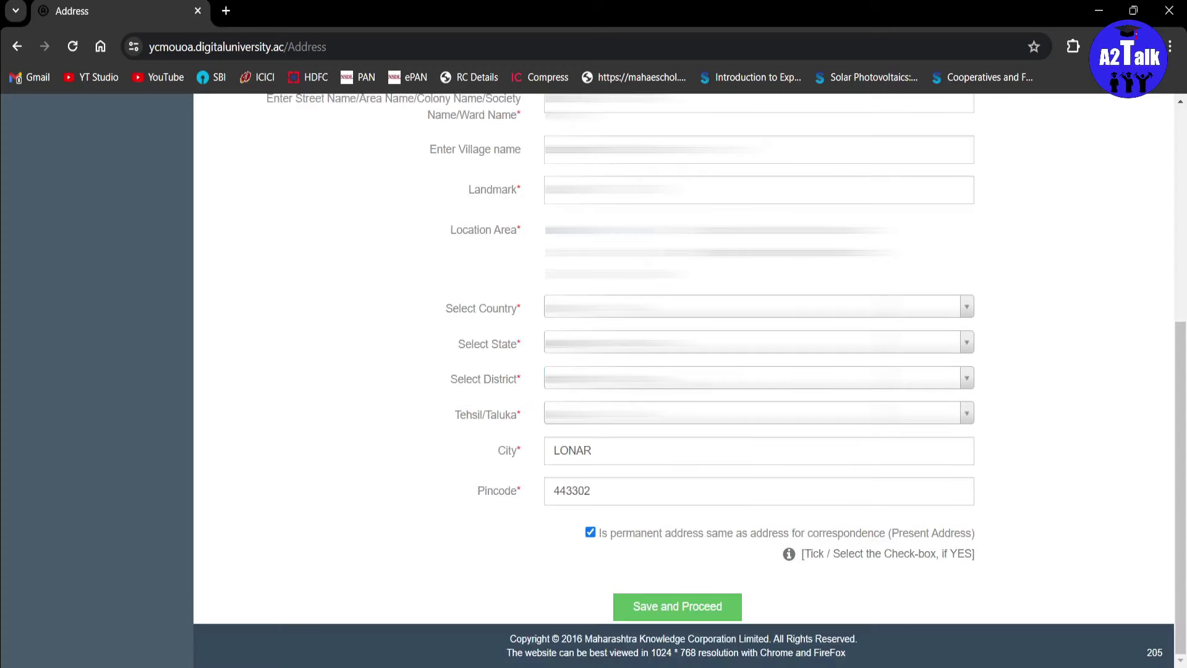
Step: Trim part of the street name entry and review the address form
scroll(683, 380, "up", 5)
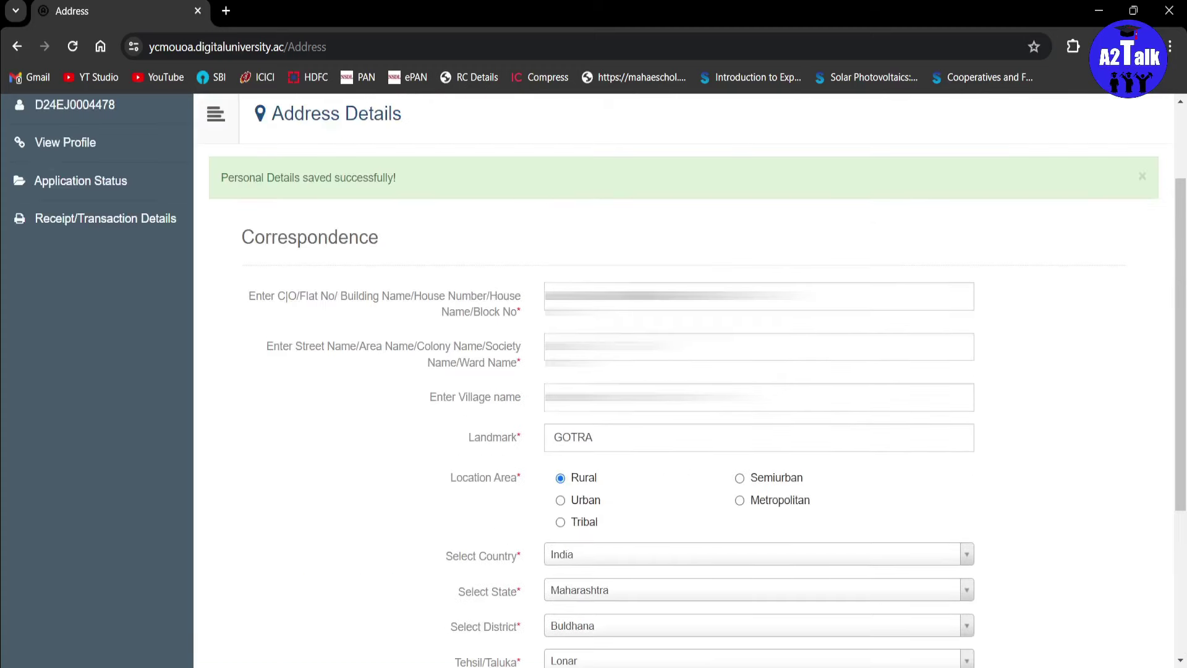
scroll(684, 380, "down", 1)
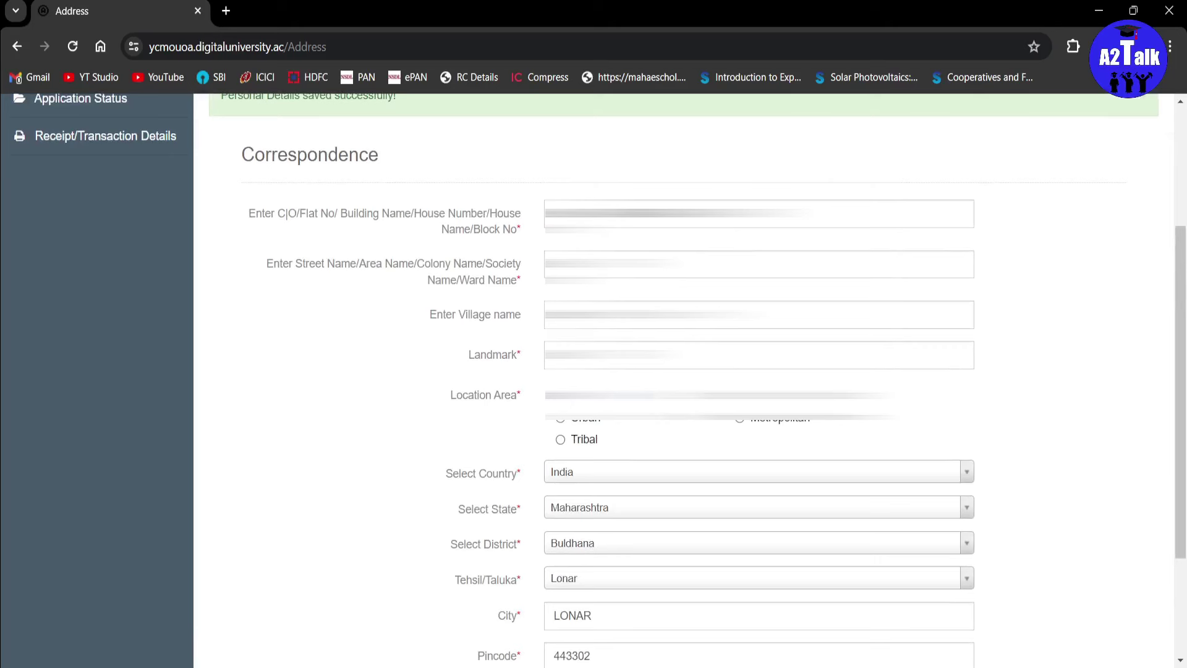
left_click(680, 265)
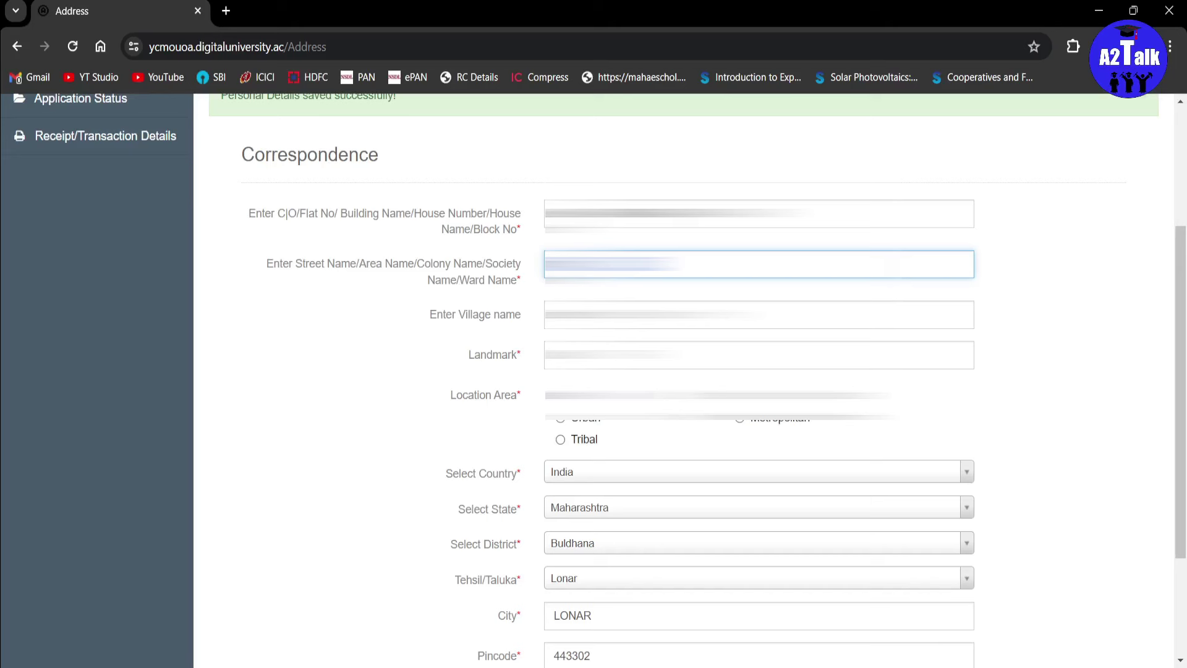
key("BackSpace")
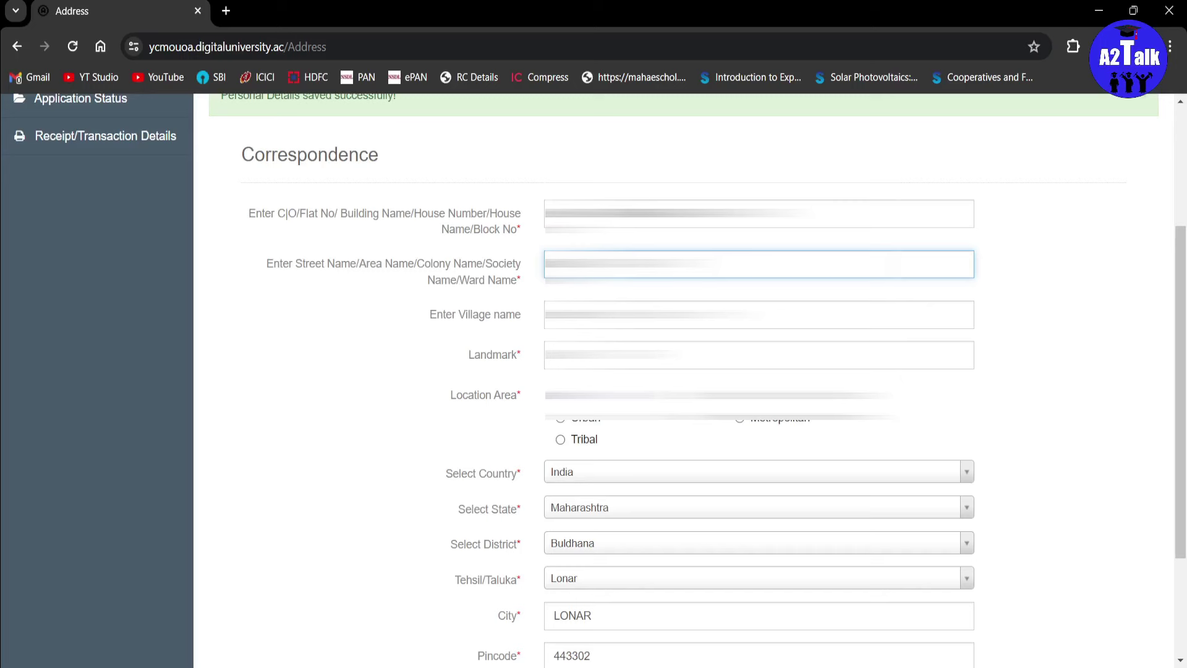
scroll(680, 371, "down", 1)
scroll(680, 371, "up", 1)
scroll(680, 371, "down", 1)
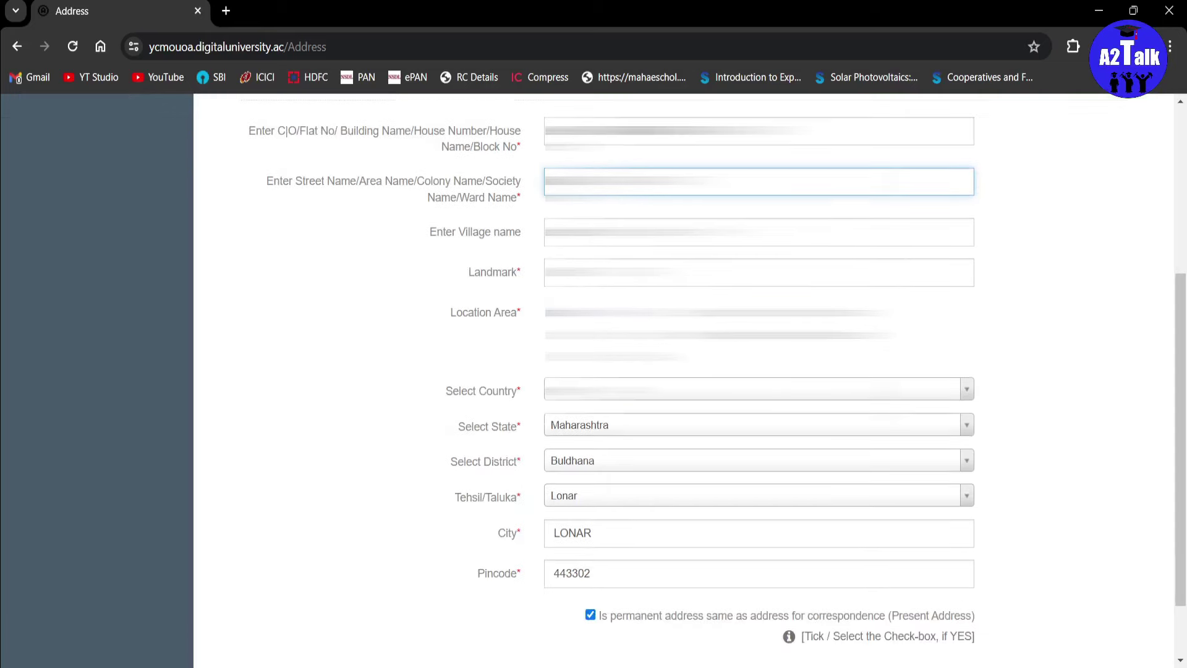
scroll(529, 299, "down", 1)
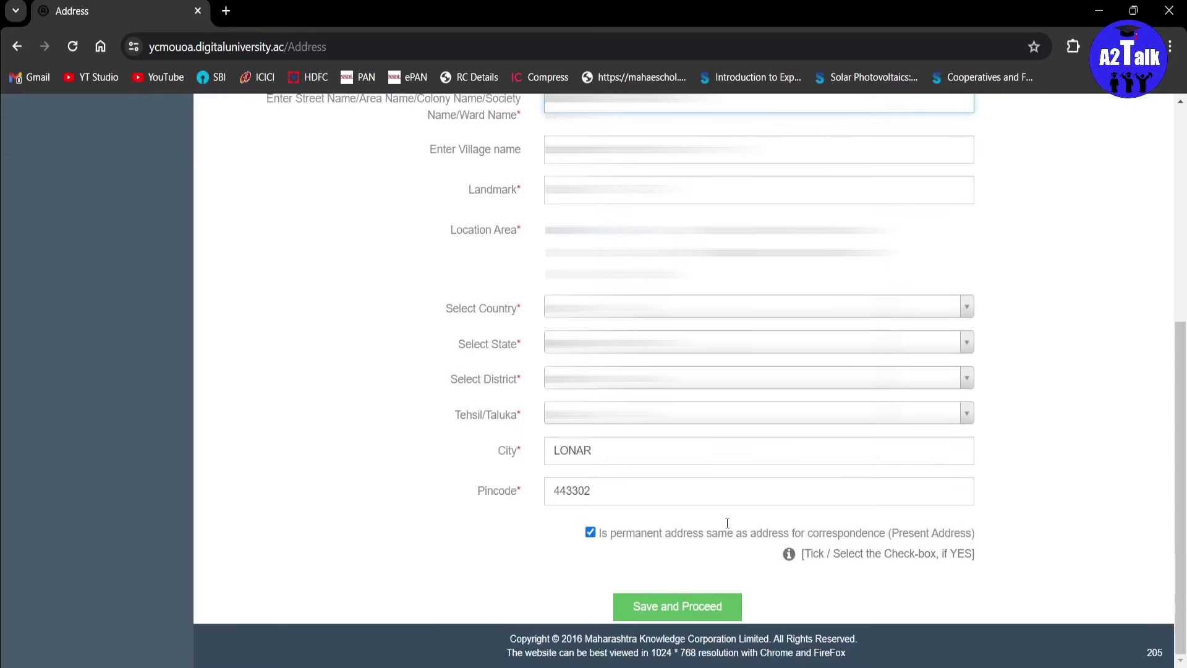
Step: Save the address details and start adding the SSC qualification
left_click(659, 611)
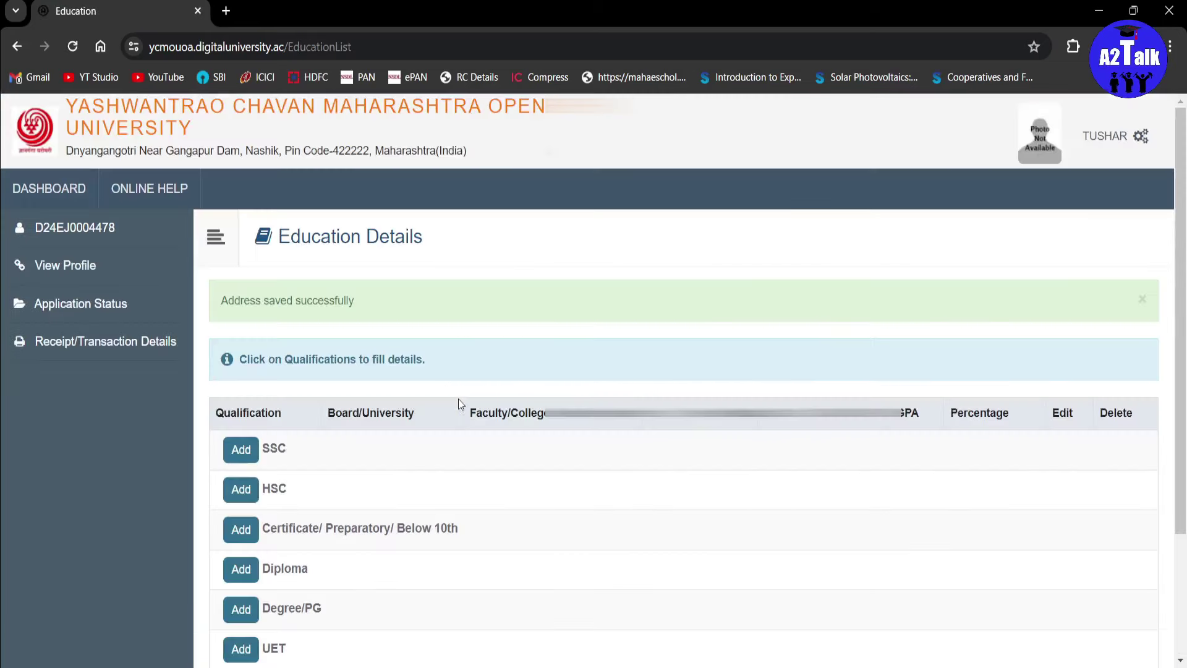
scroll(495, 345, "down", 2)
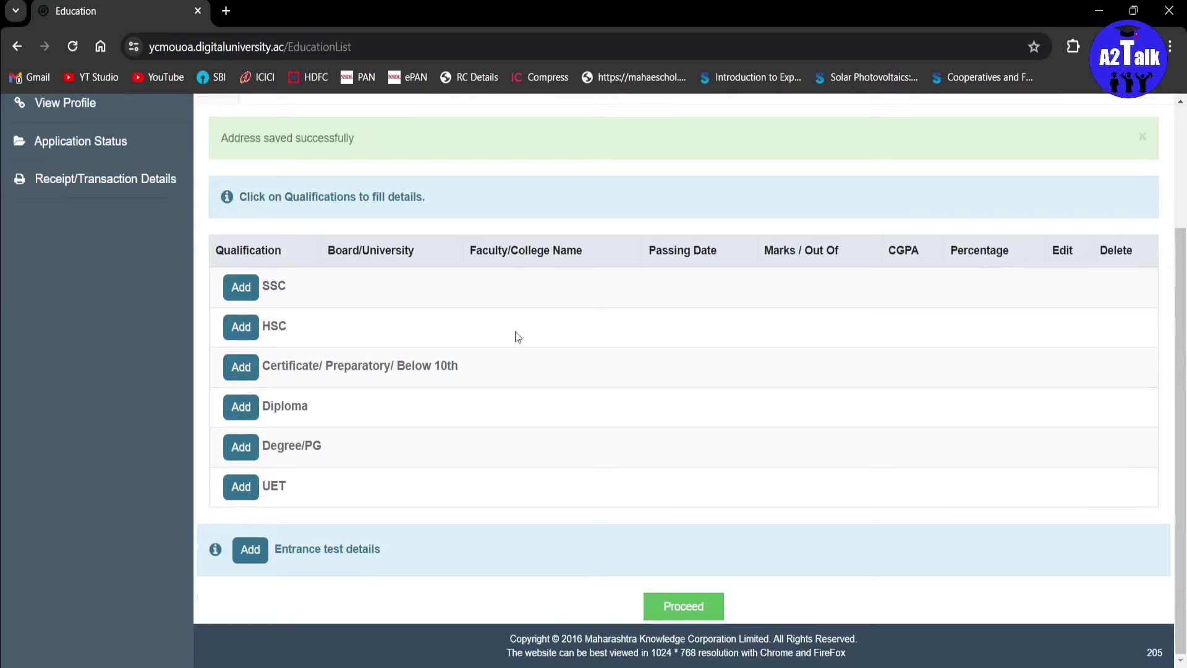
left_click(254, 288)
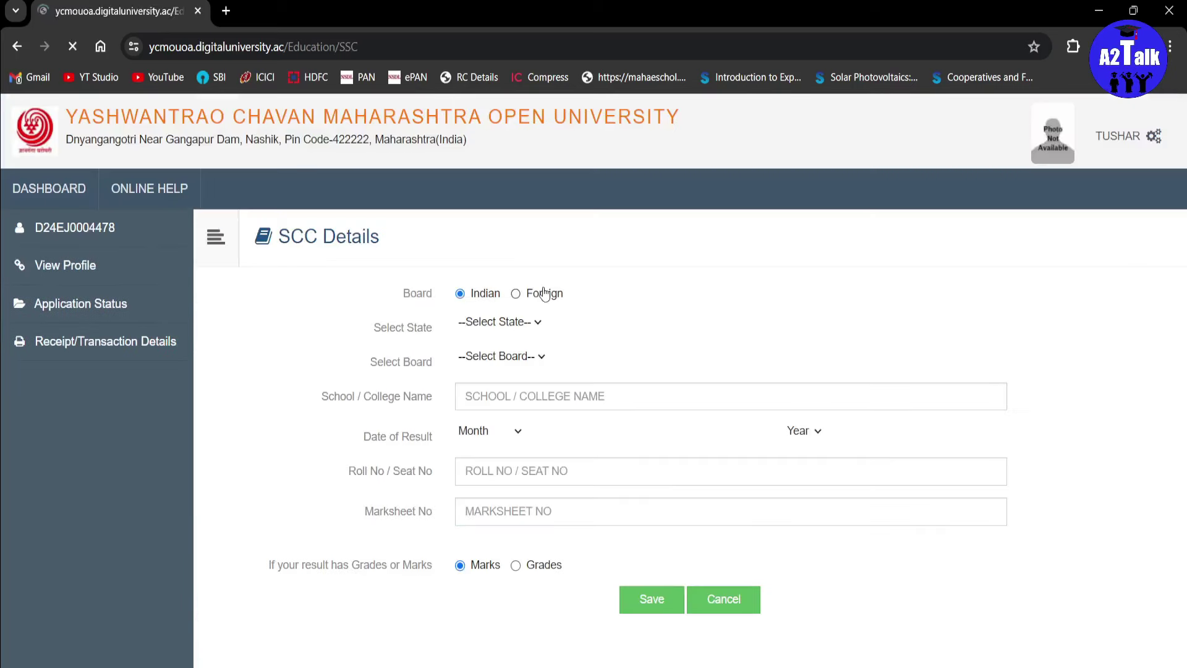
Step: Set the SSC board to Maharashtra State Board and school to 'SHRI SHIVAJI HIGHSCHOOL LONAR'
scroll(507, 307, "down", 1)
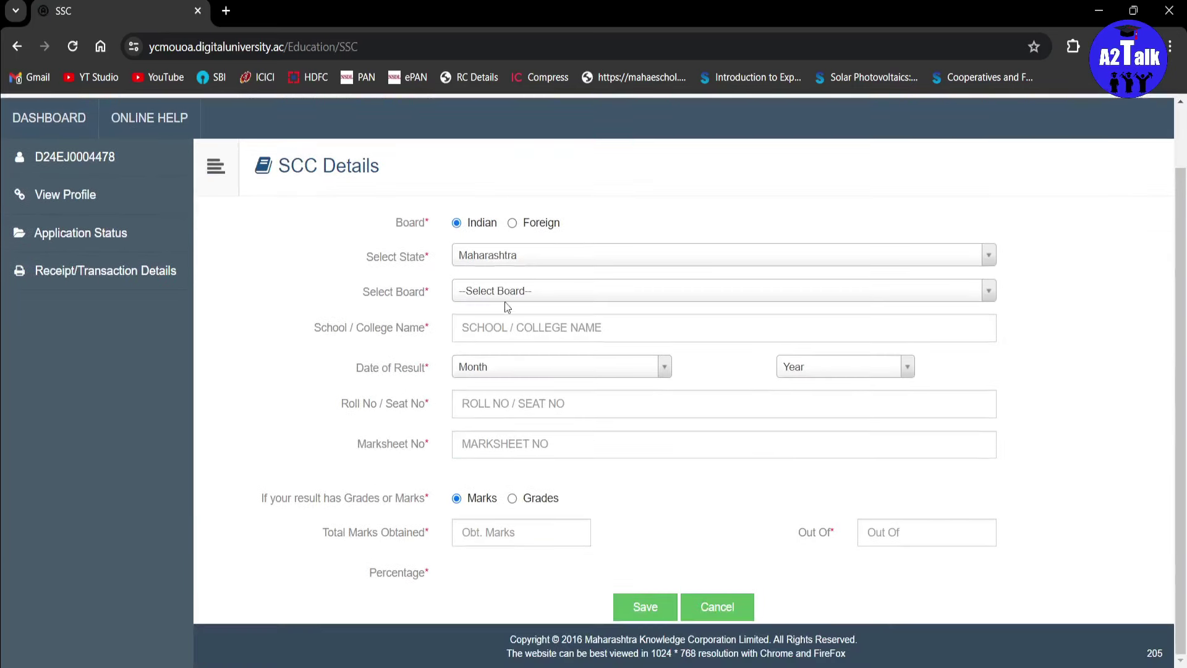
left_click(506, 293)
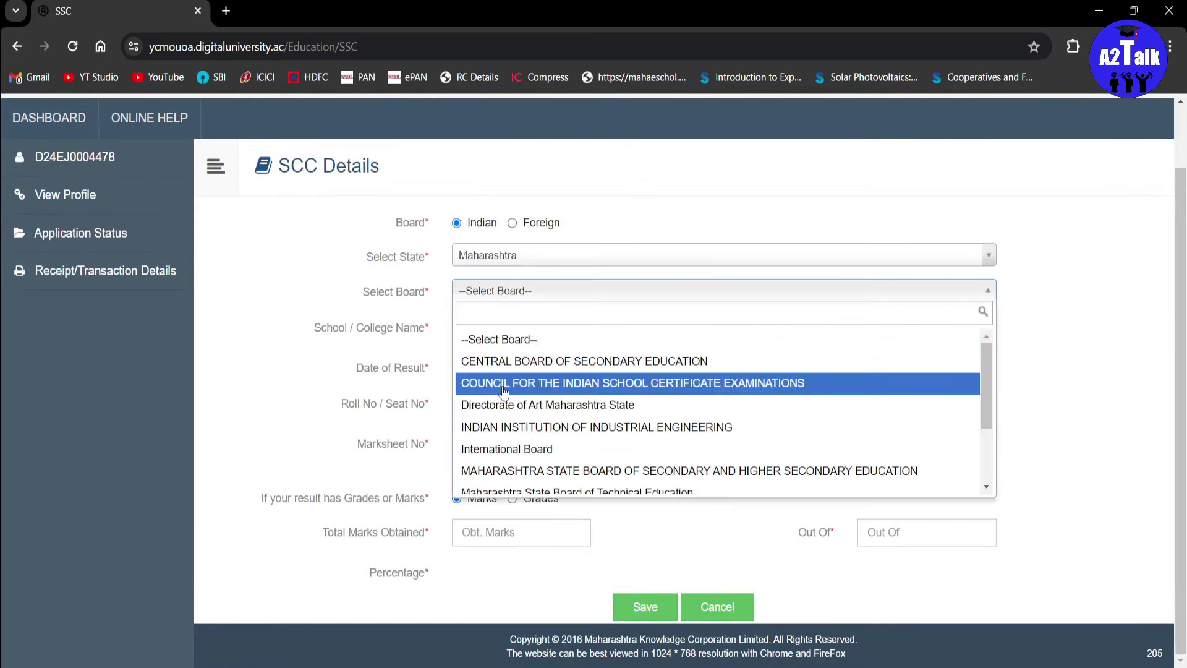
left_click(533, 473)
left_click(567, 332)
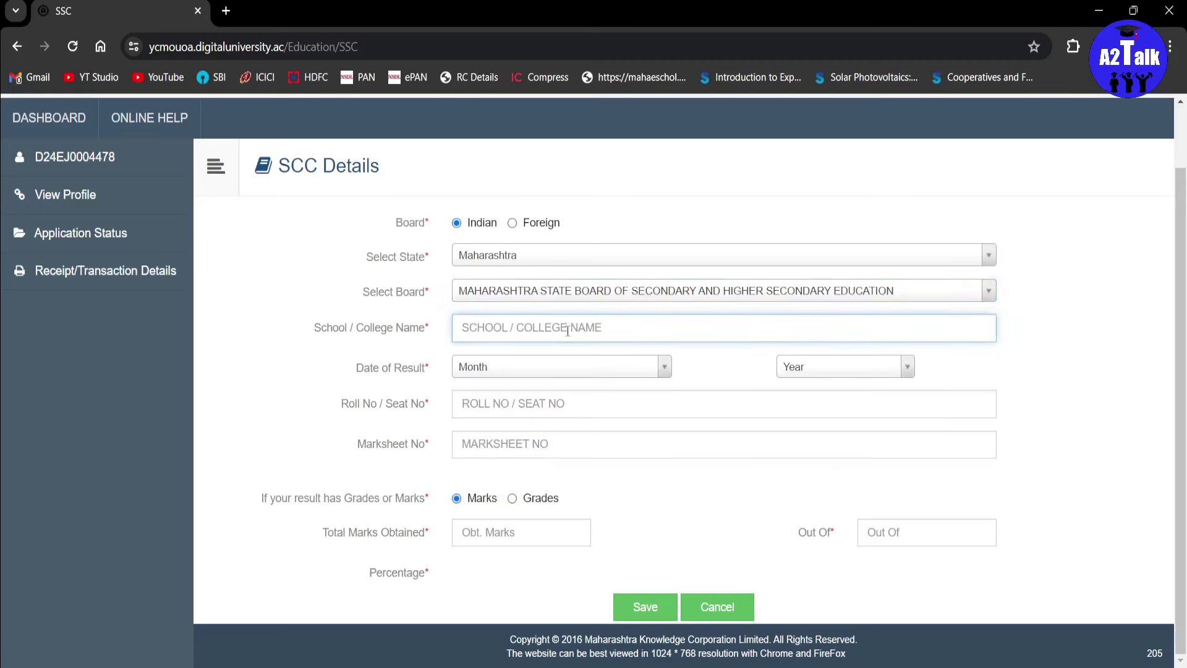
type("SHRI")
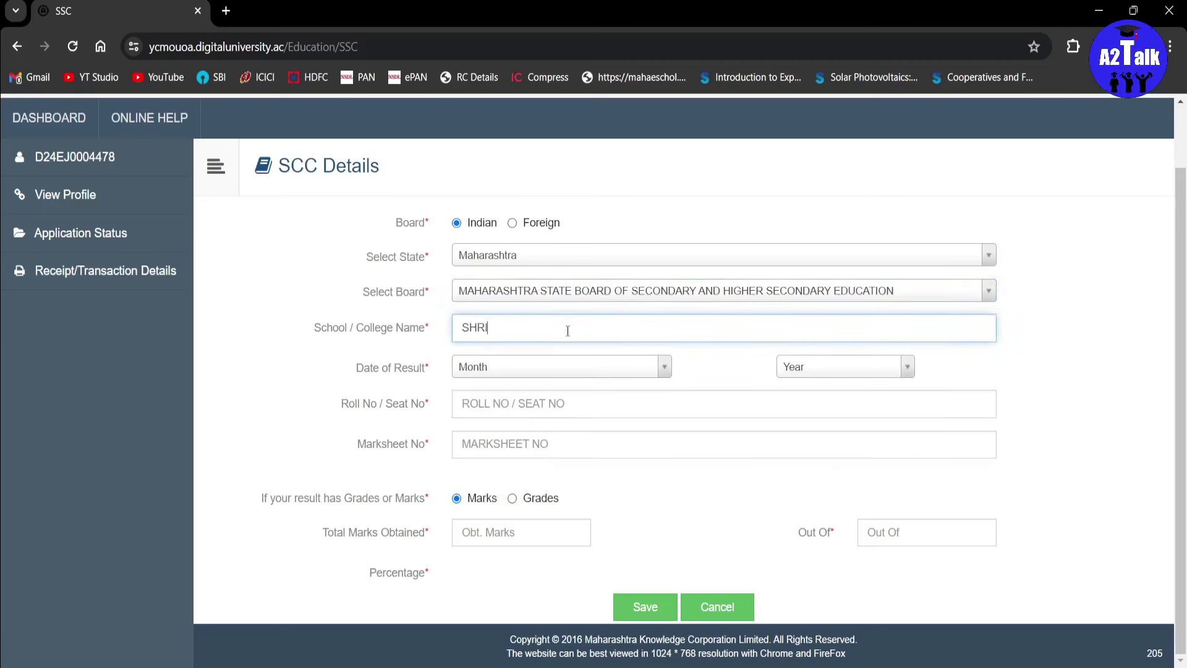
type(" SHIVAJI HIGHSCHOOL LONAR")
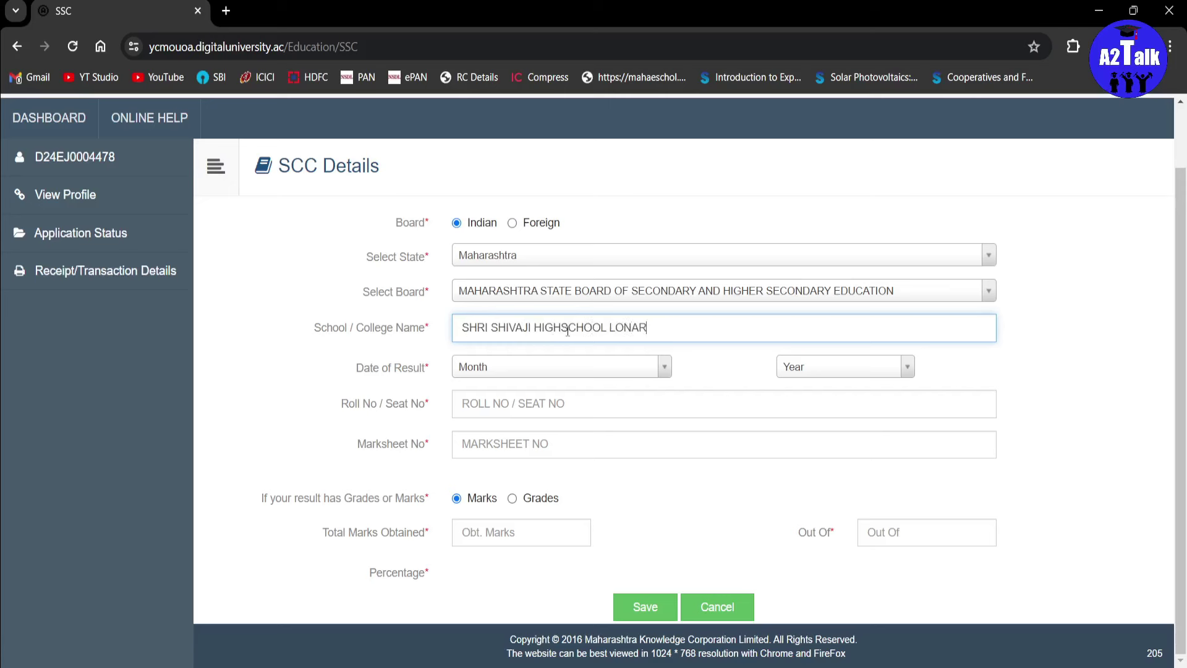
Step: Set the SSC result date to March 2022
left_click(613, 367)
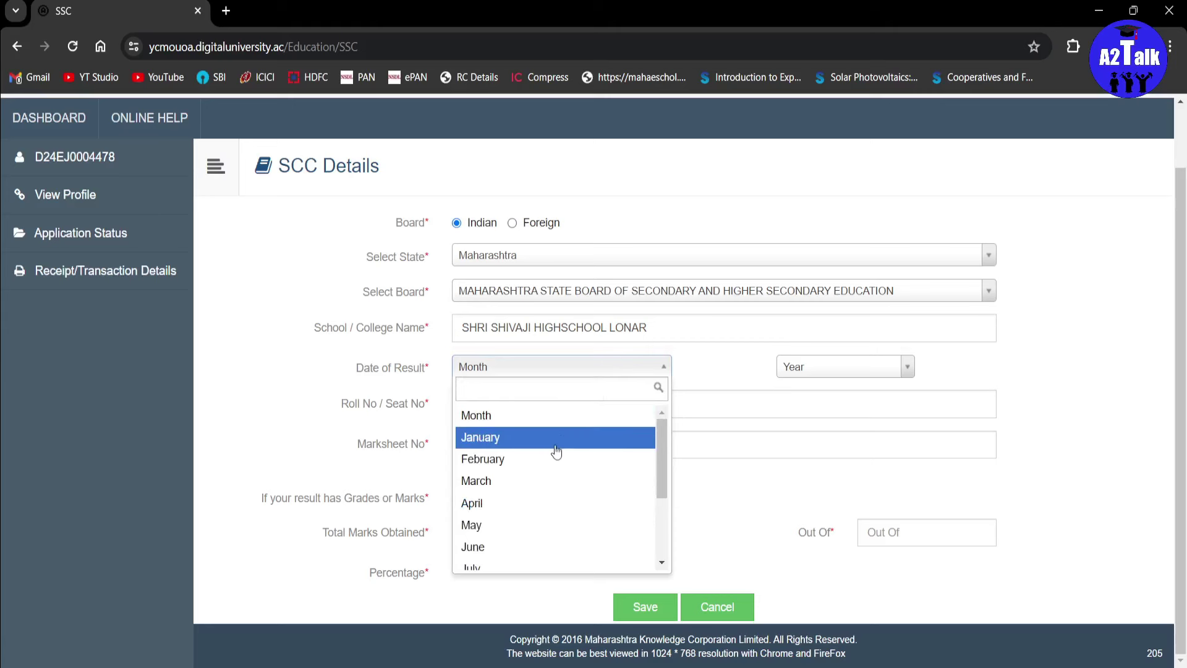
left_click(525, 533)
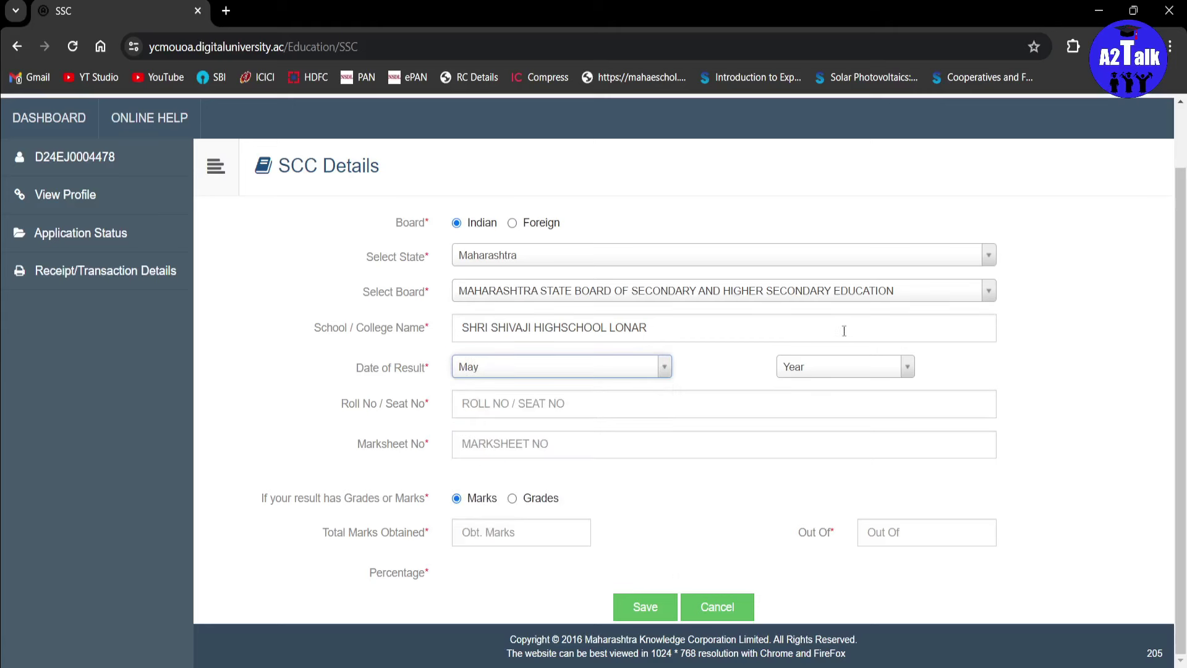
left_click(847, 365)
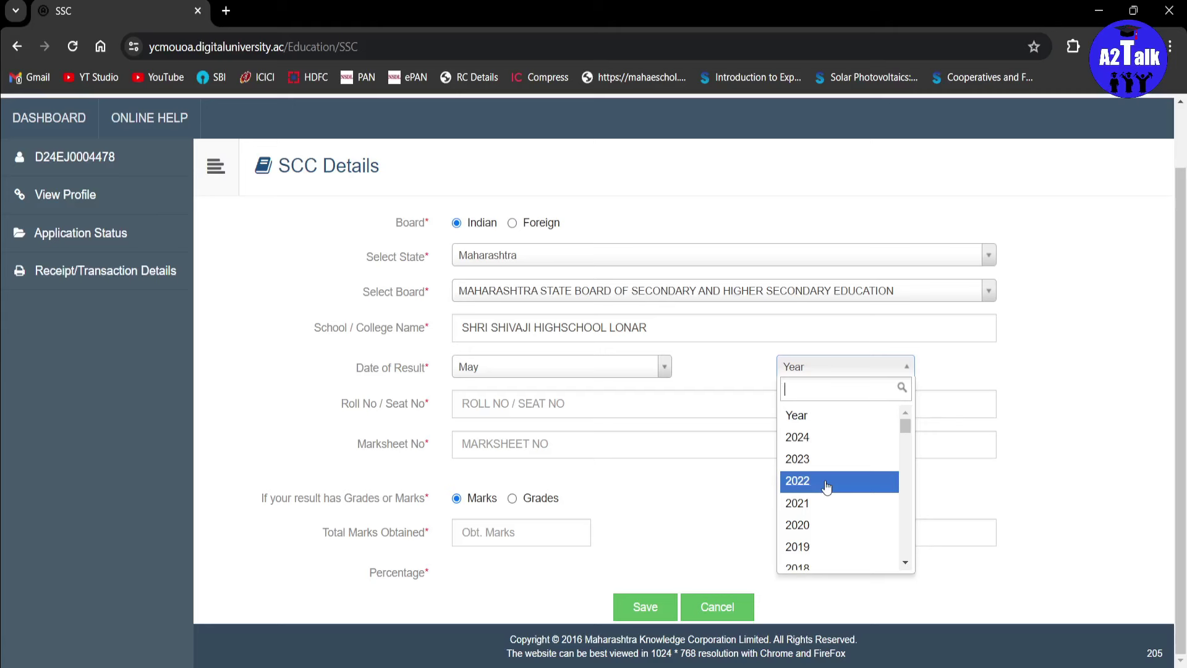
left_click(826, 487)
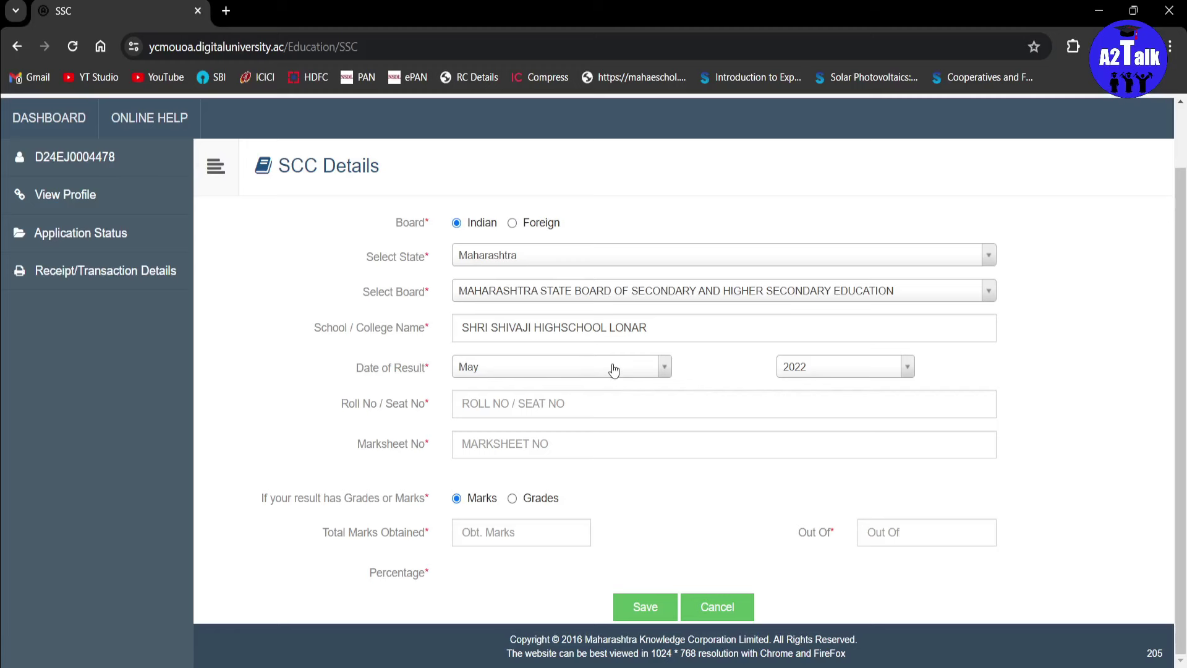
scroll(564, 371, "up", 1)
scroll(564, 371, "down", 1)
left_click(619, 373)
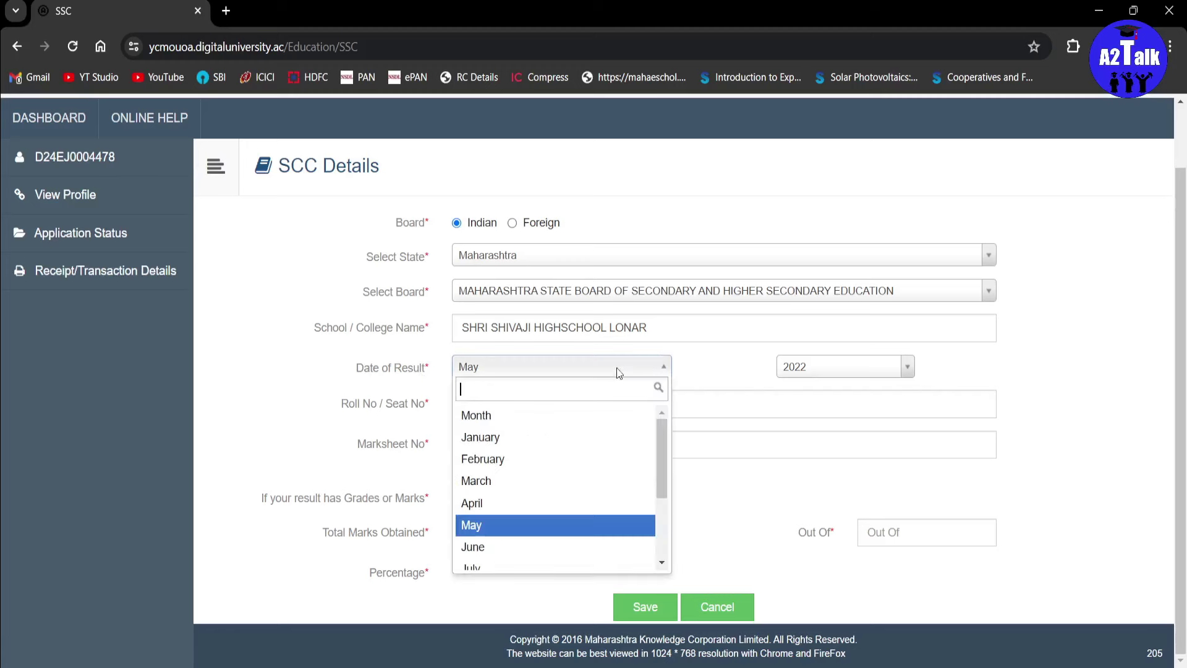
scroll(511, 495, "up", 1)
left_click(511, 552)
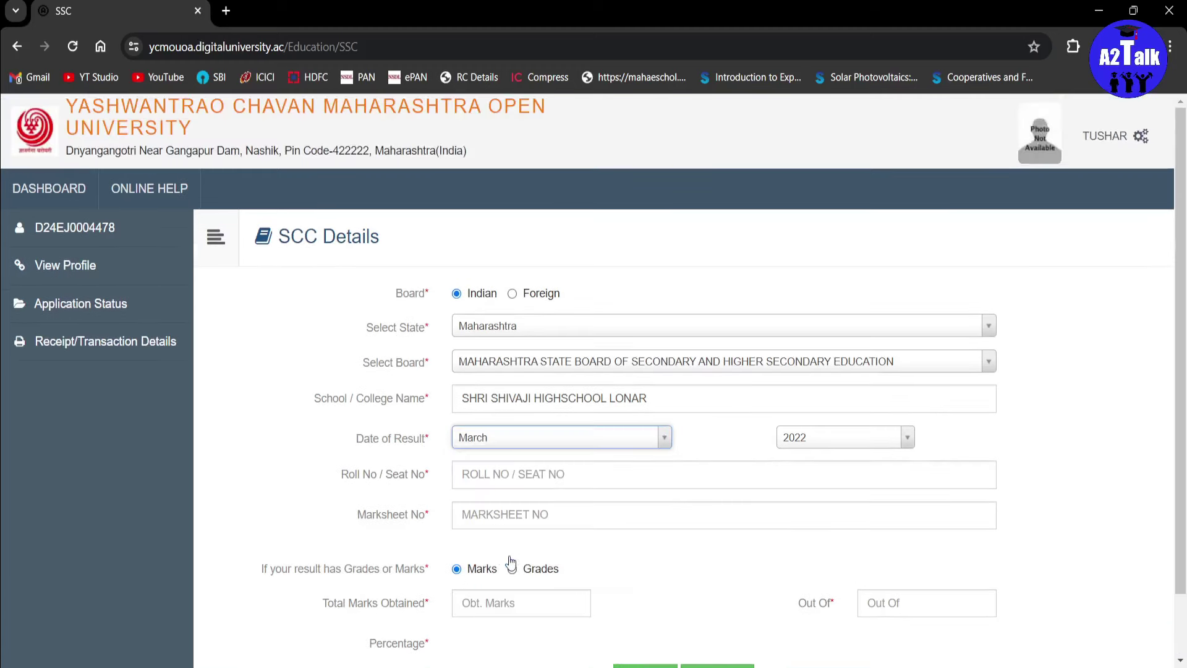
scroll(511, 563, "down", 1)
Step: Enter the seat and marksheet numbers and marks 424 out of 500
left_click(581, 410)
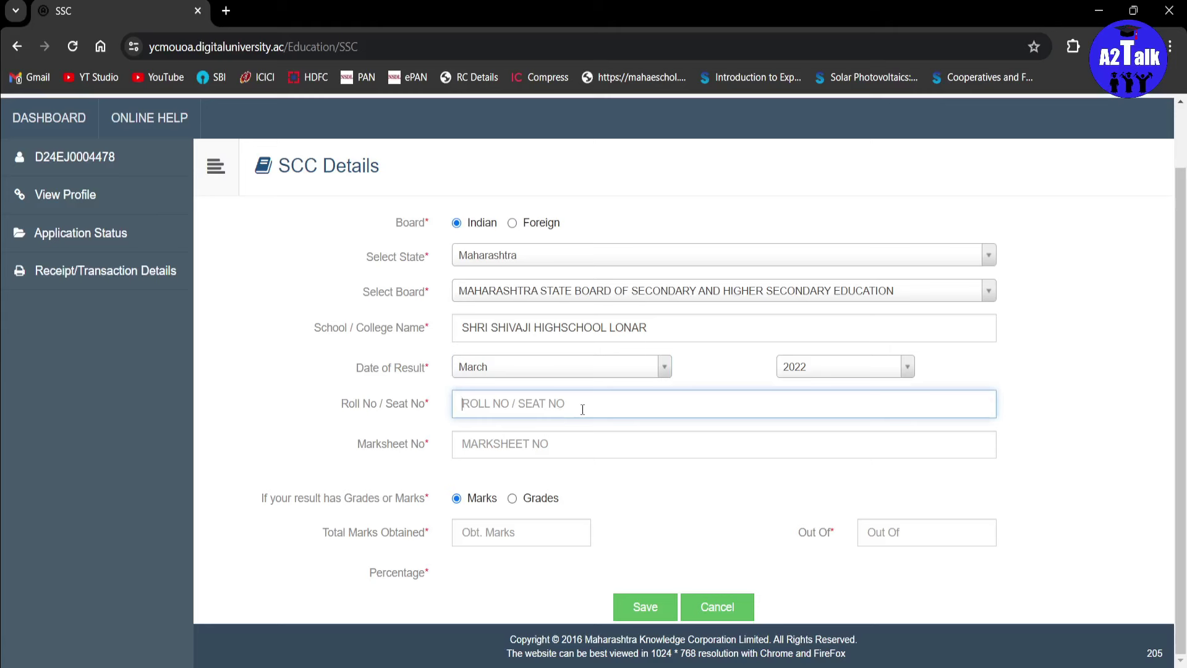
left_click(548, 445)
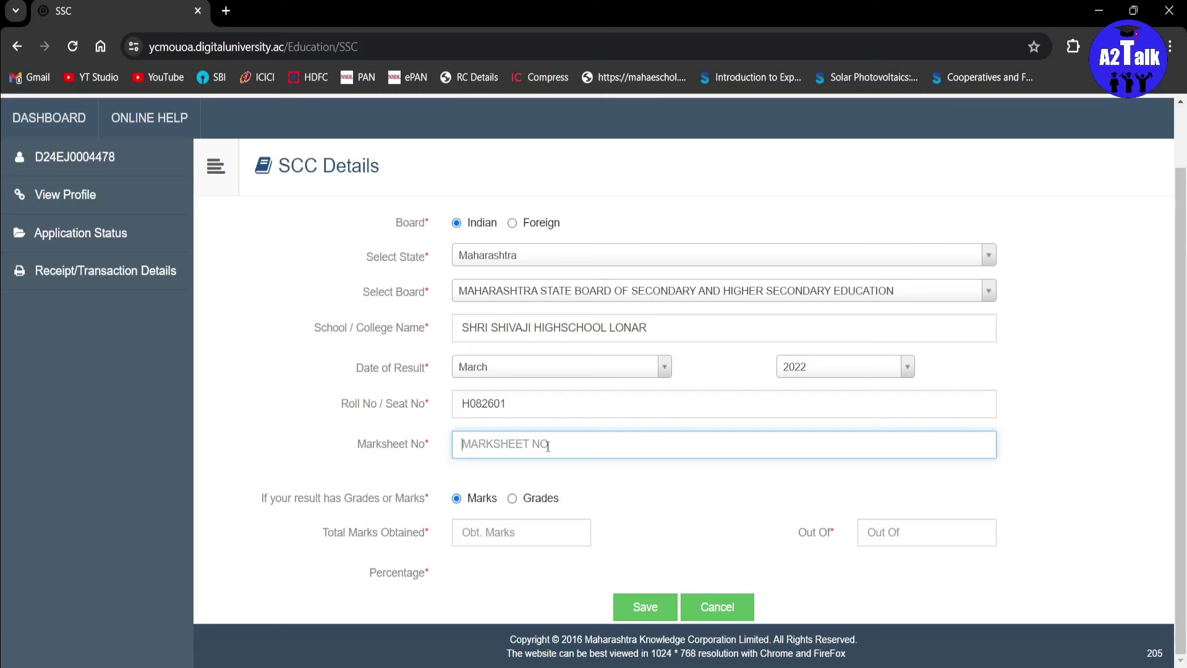
left_click(530, 541)
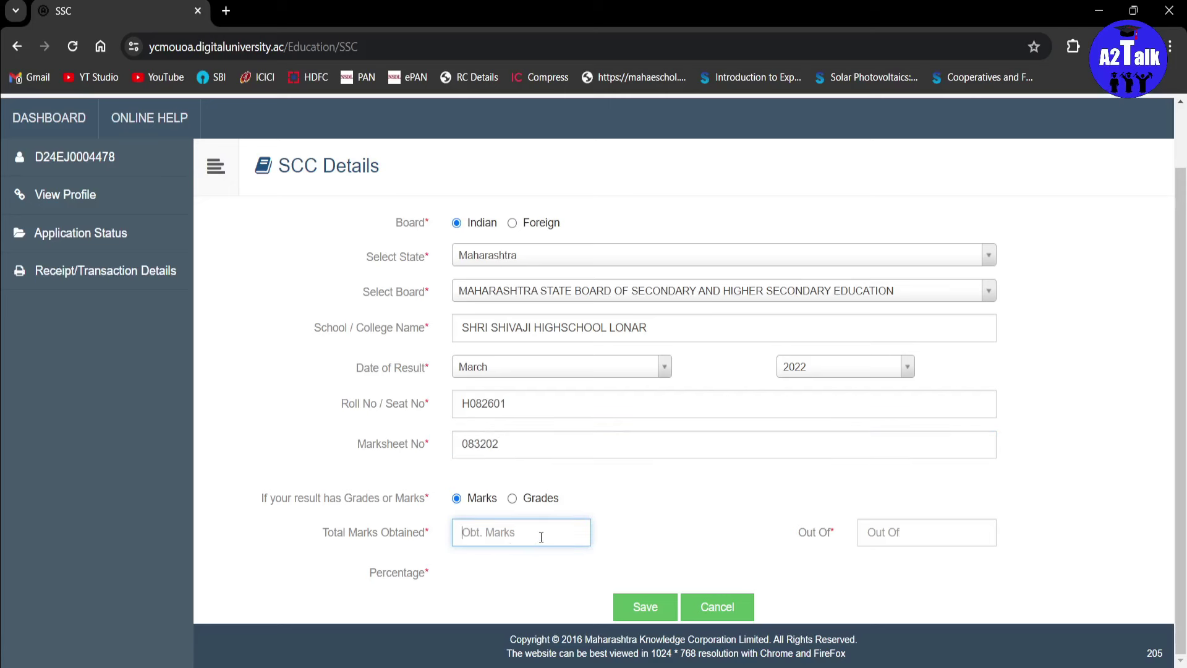
type("424")
left_click(866, 533)
type("500")
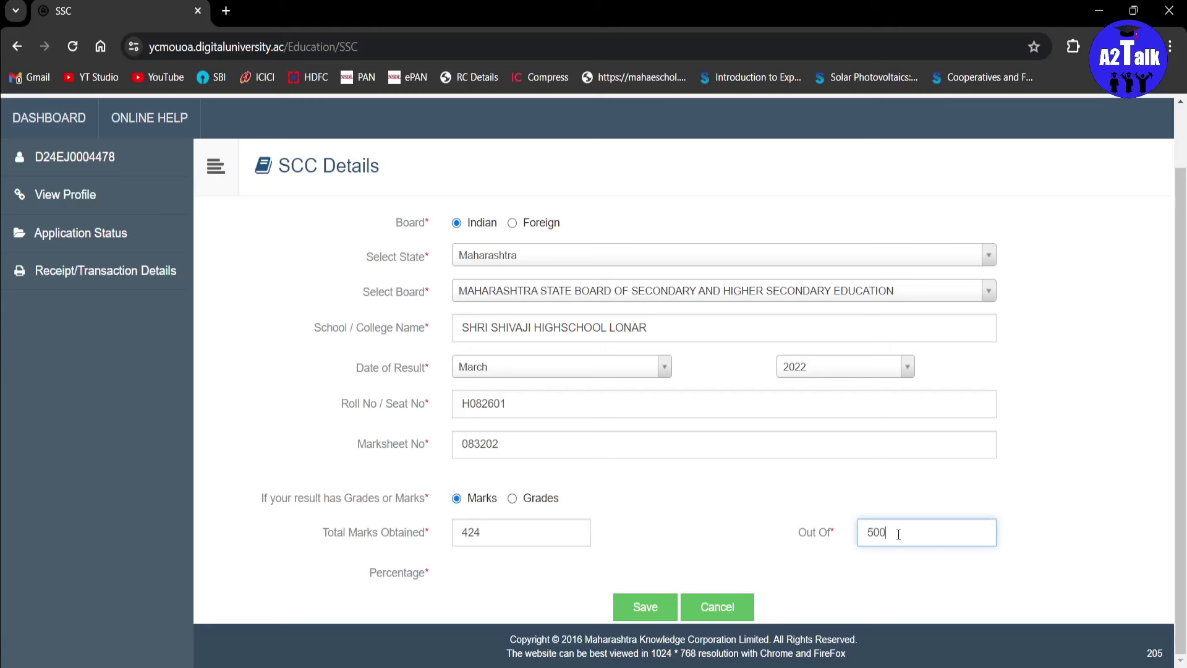
left_click(777, 515)
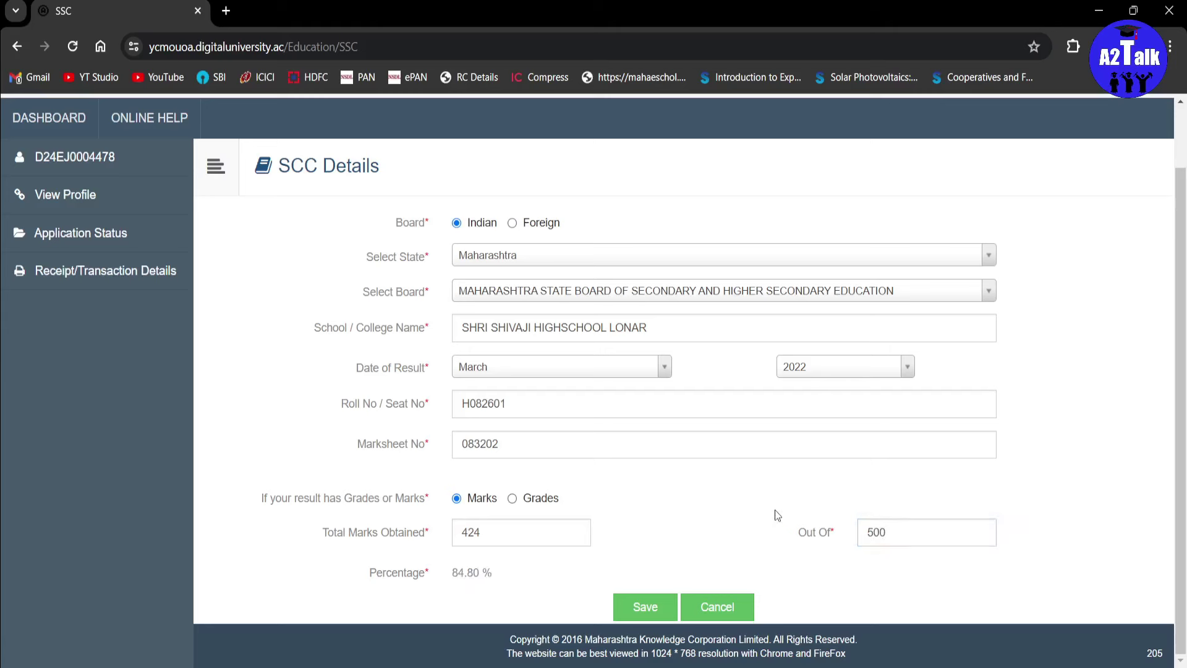
Step: Save the SSC entry and start HSC details with Maharashtra State Board, Science stream
left_click(653, 611)
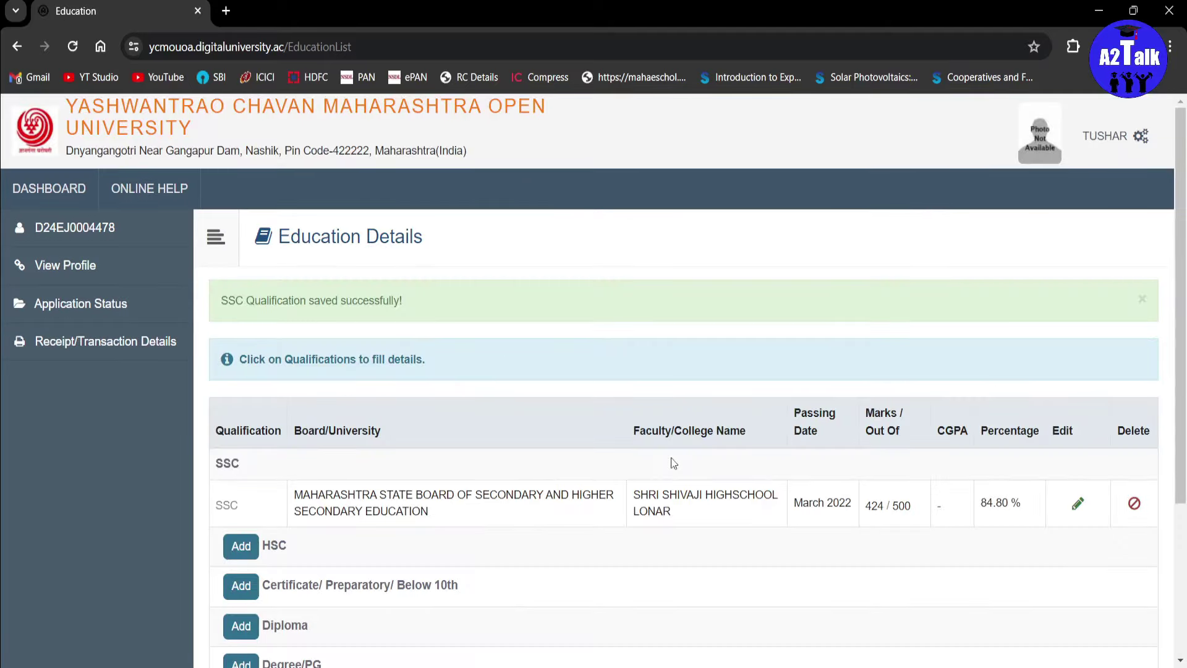
scroll(514, 357, "down", 3)
left_click(255, 382)
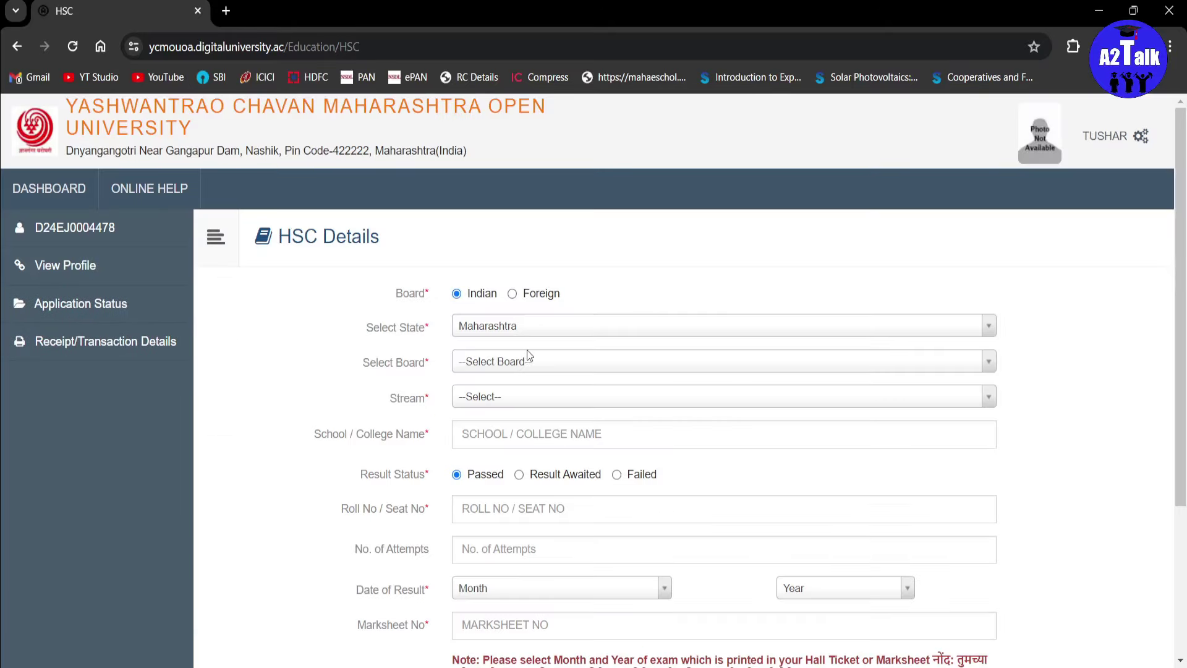
left_click(528, 361)
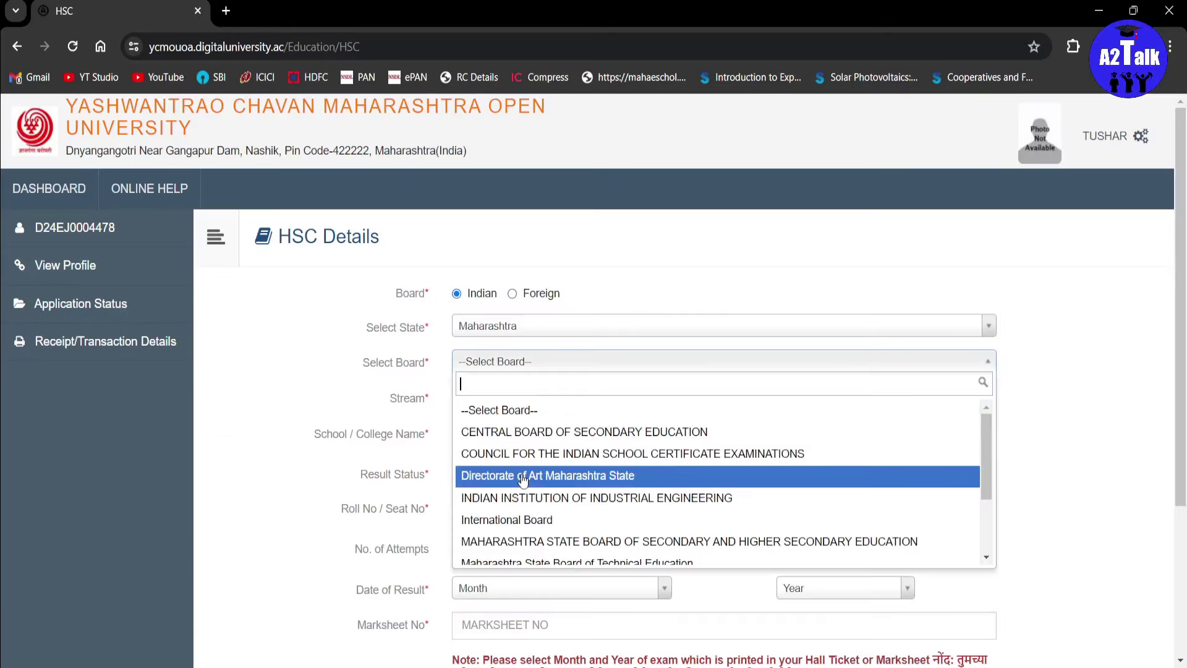
left_click(533, 540)
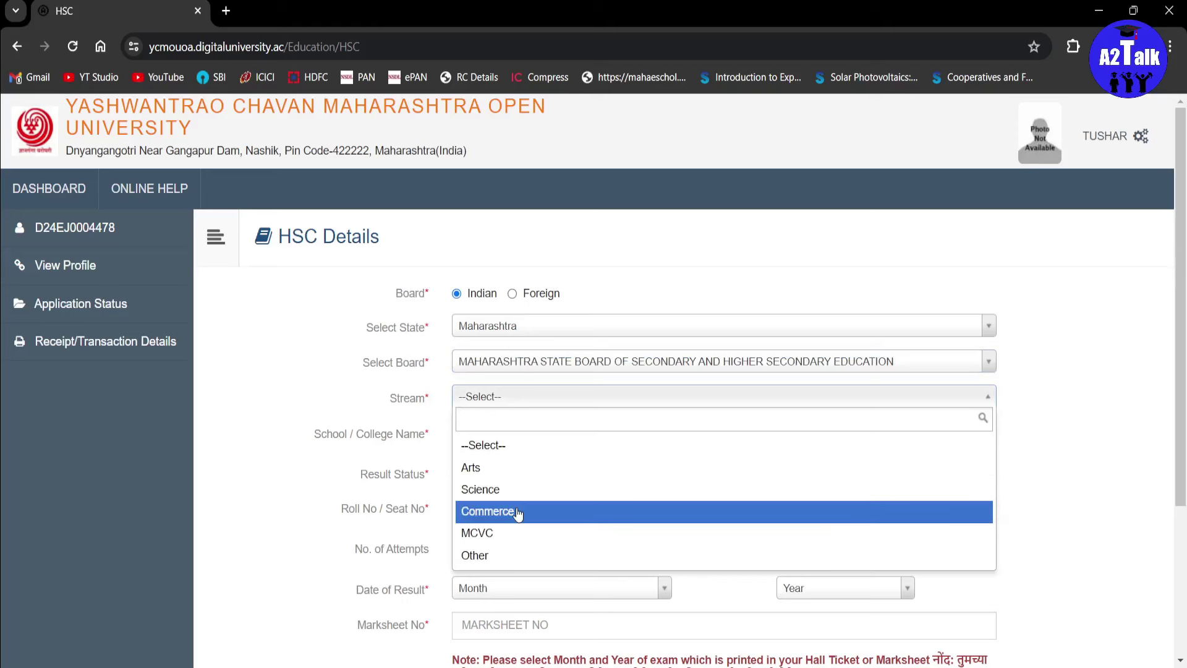
left_click(521, 491)
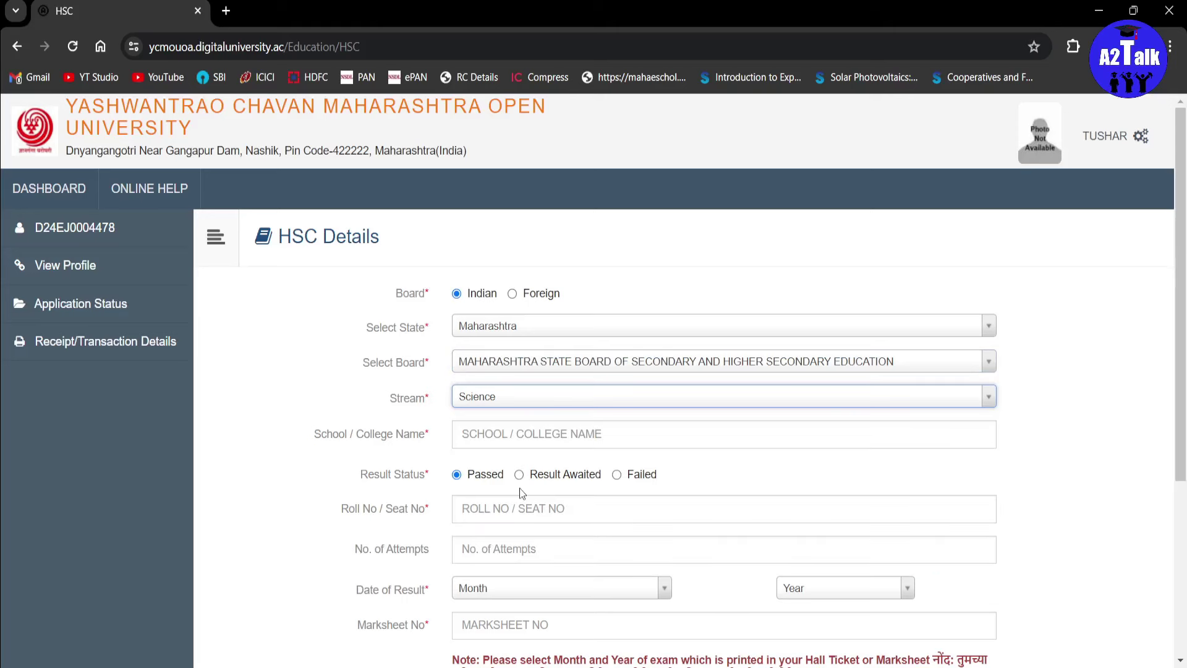
Step: Enter the HSC college name 'SHRI SHIVAJI JUNIOR COLLEGE LONAR'
left_click(522, 429)
type("SH")
key("BackSpace")
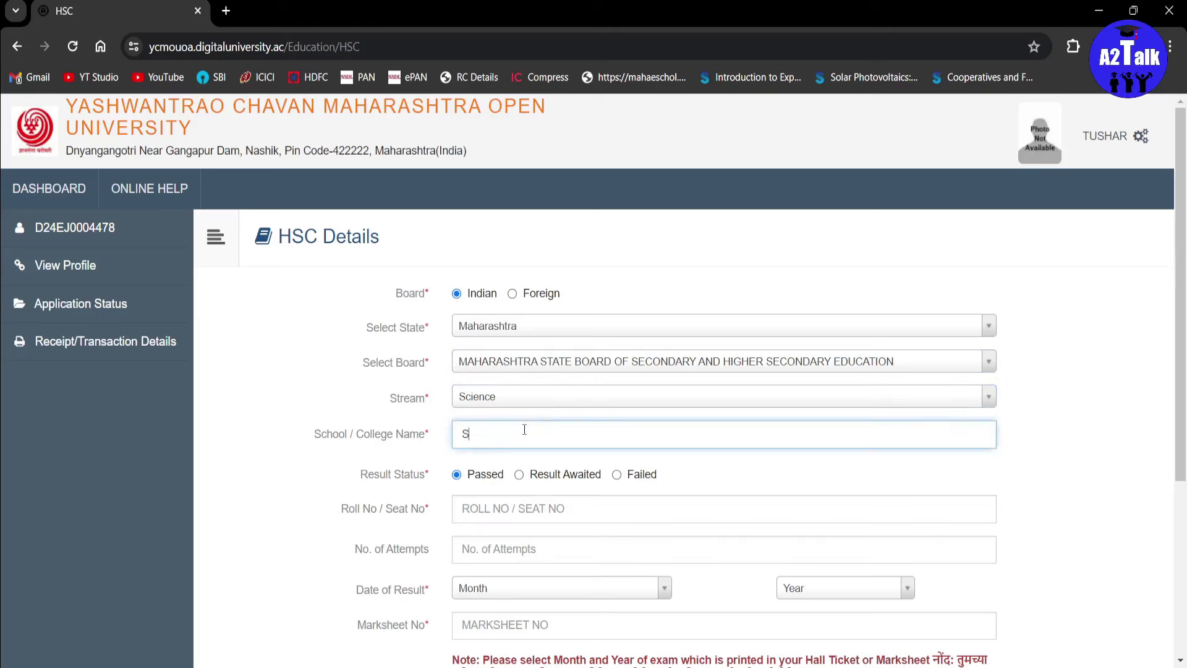
key("BackSpace")
type("SHRI SHIVAJI H")
key("BackSpace")
type("JUNIO")
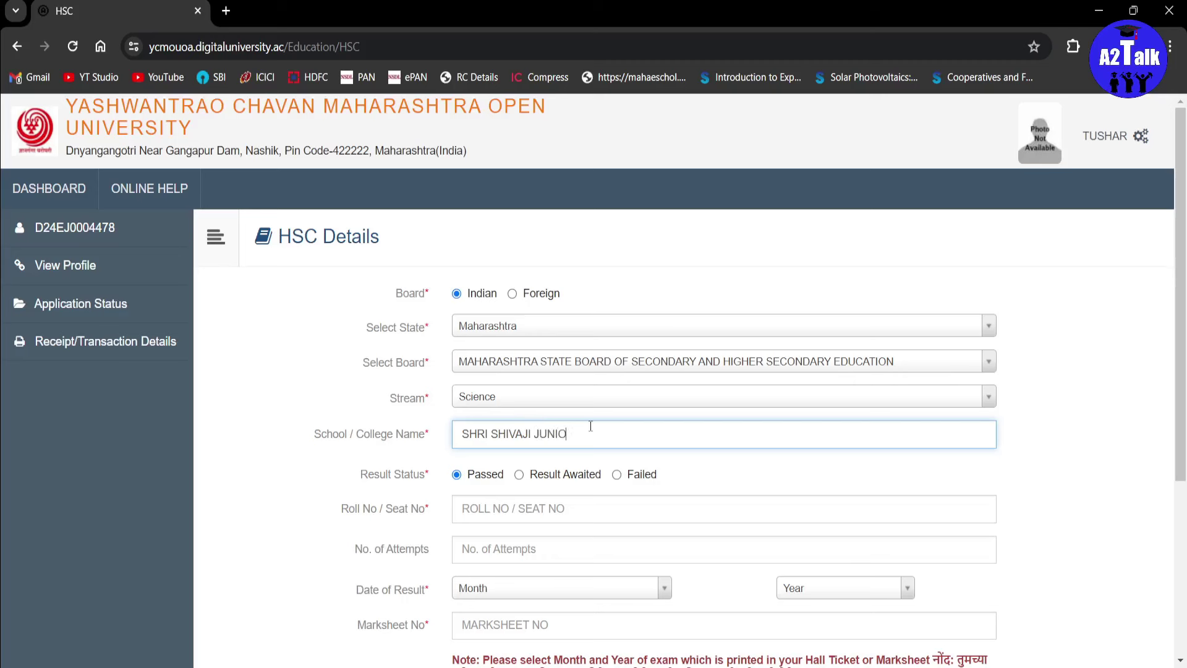
type("R COLLEGE LONAR")
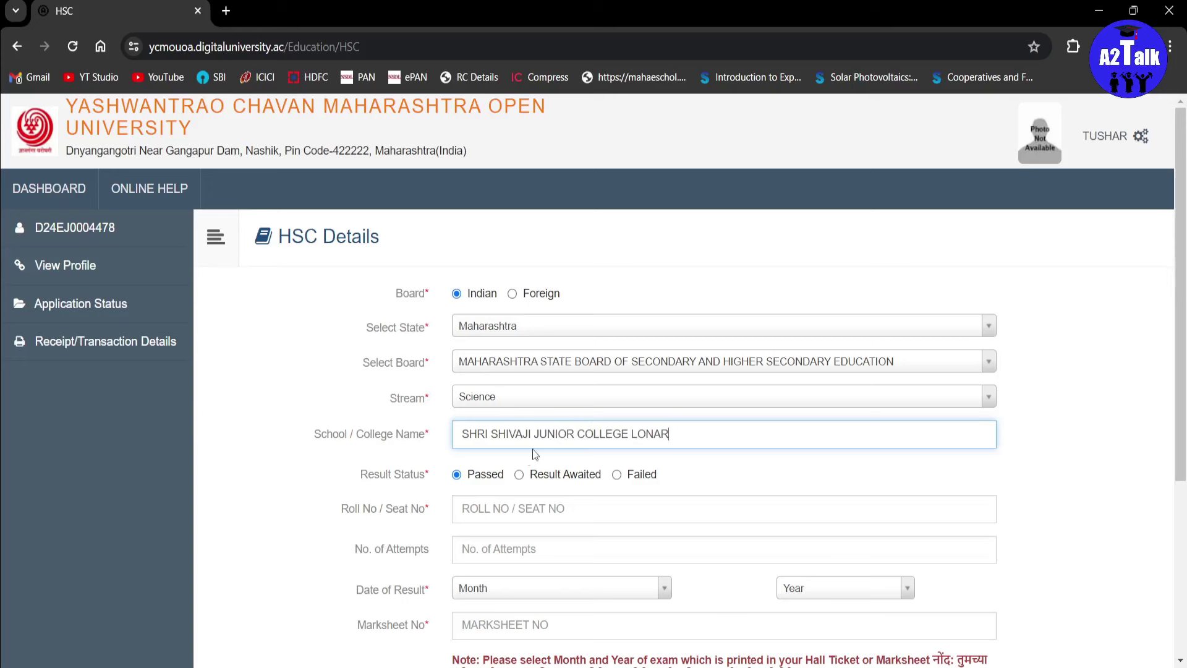
Step: Enter the HSC seat number and set the result date to February 2024
scroll(501, 346, "down", 2)
left_click(500, 347)
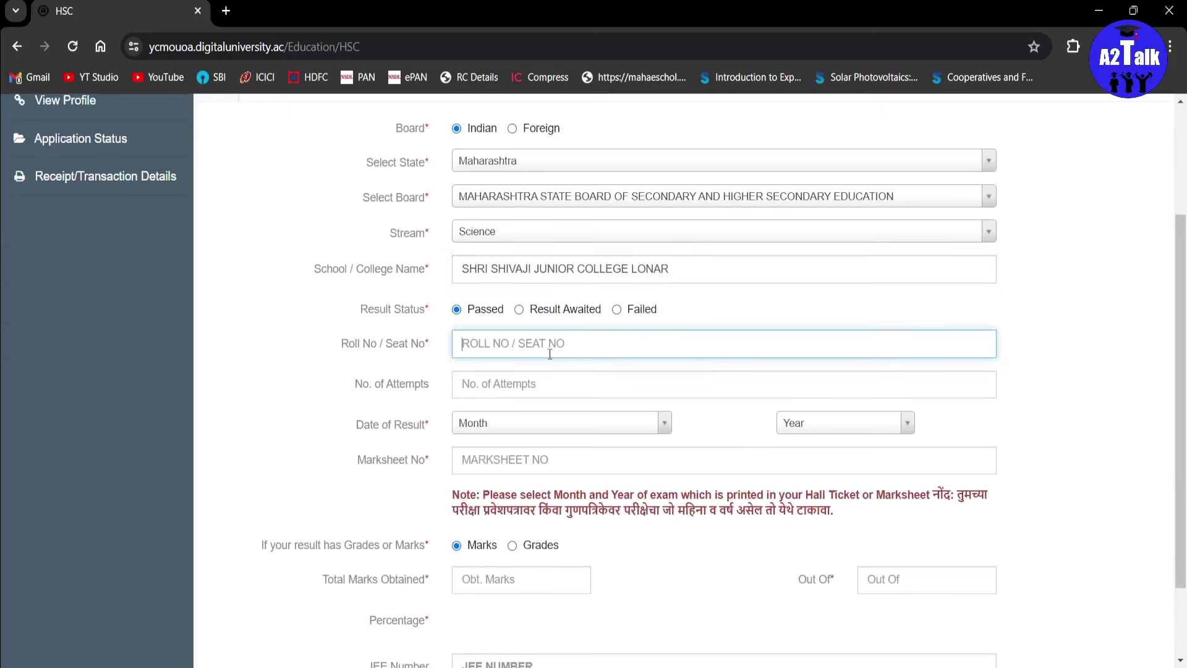
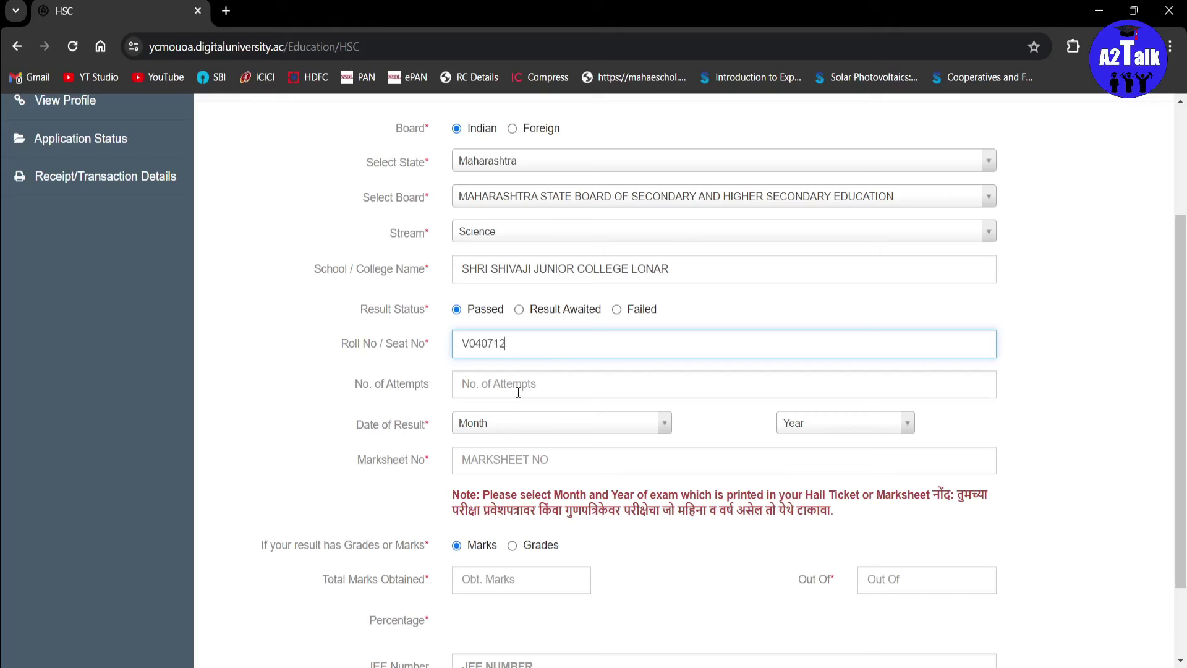
left_click(524, 427)
left_click(499, 517)
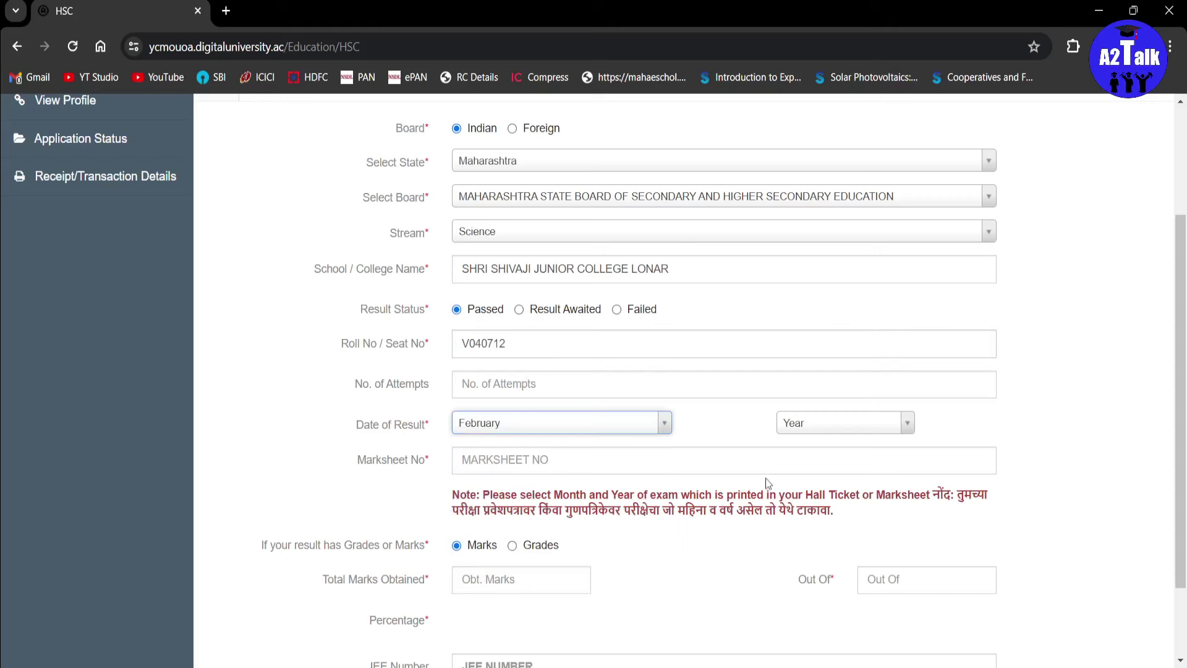
left_click(826, 425)
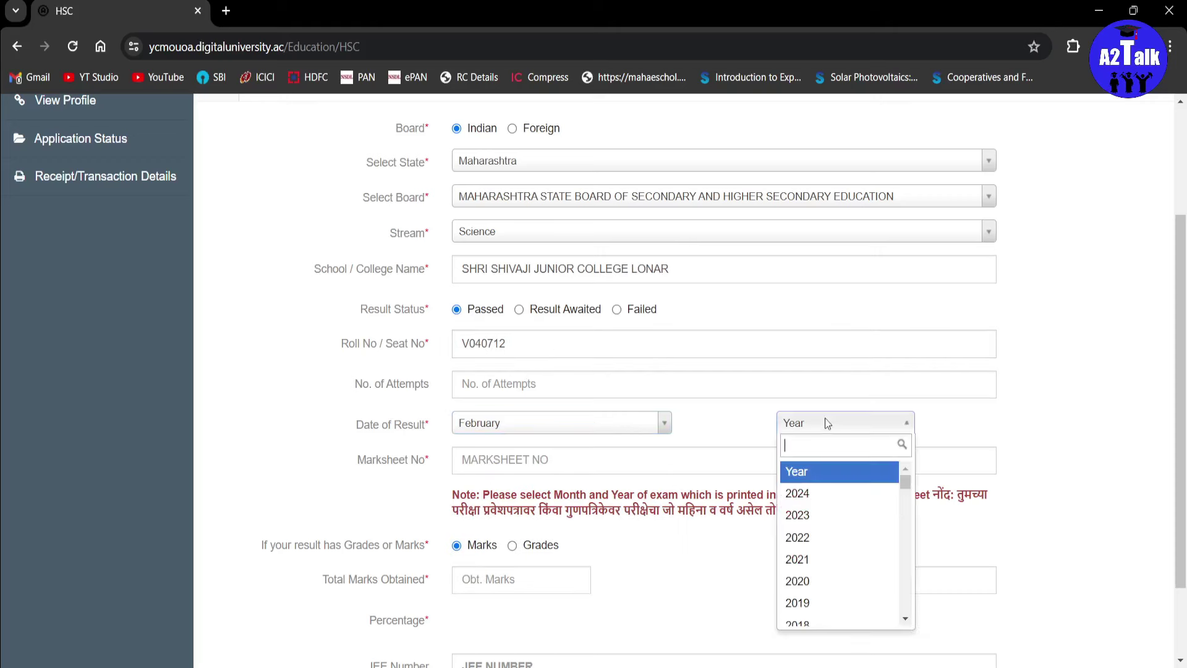
left_click(818, 493)
Step: Enter the HSC marksheet number and marks 447 out of 600
scroll(705, 355, "down", 1)
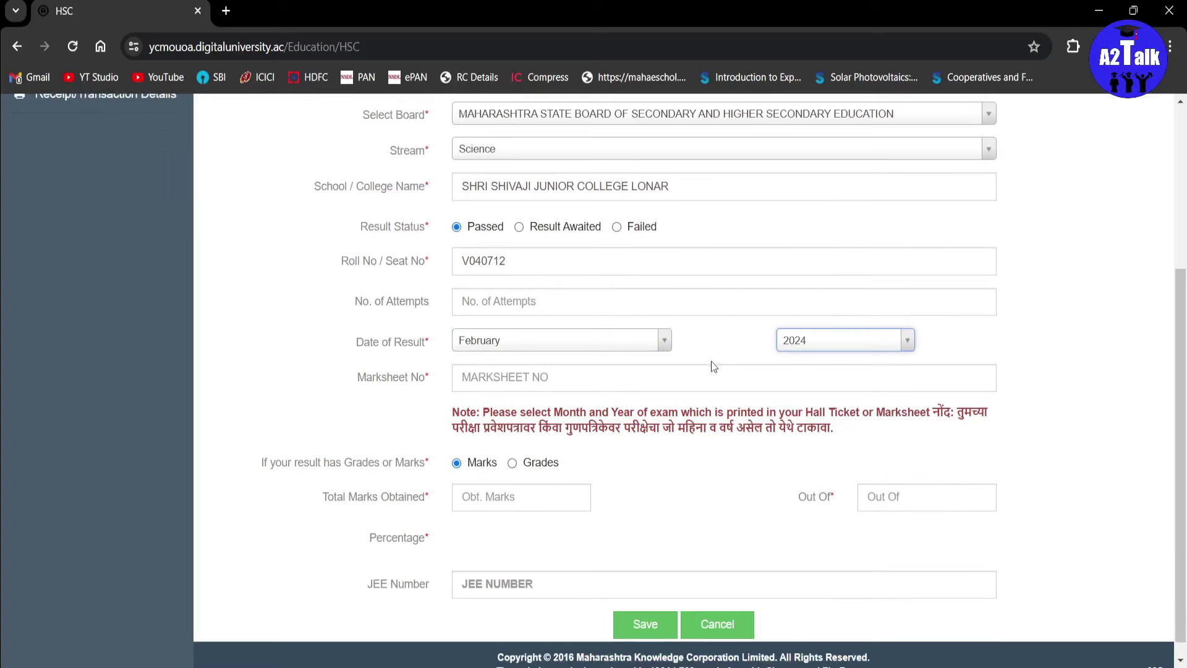
left_click(566, 381)
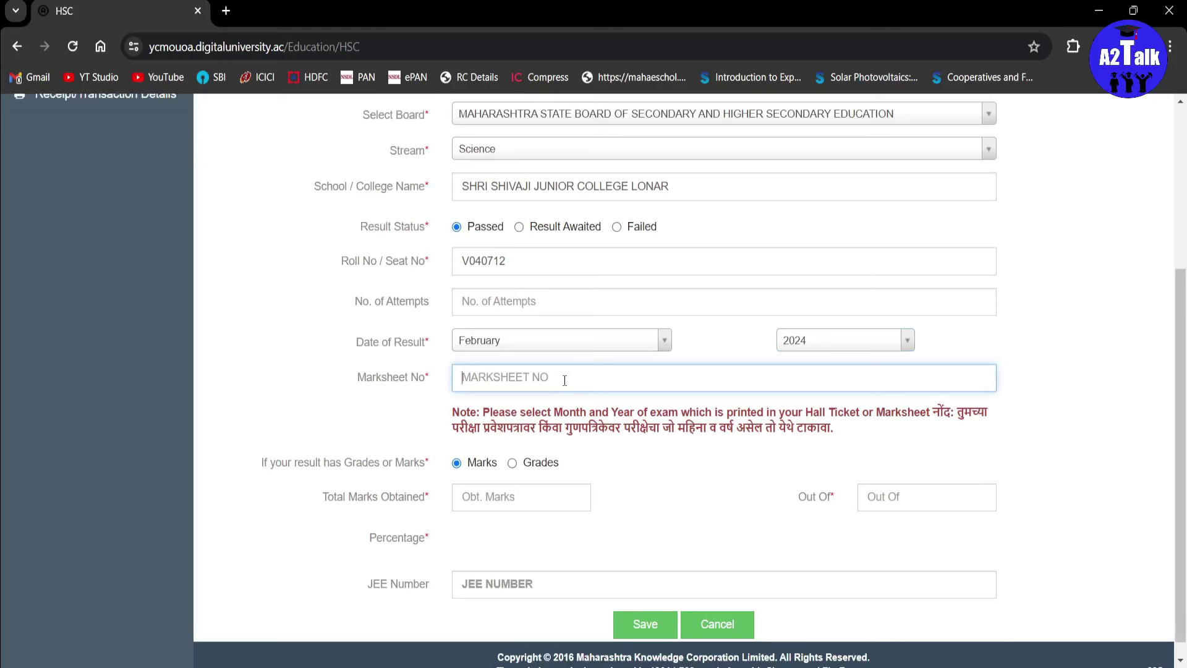
scroll(596, 382, "down", 1)
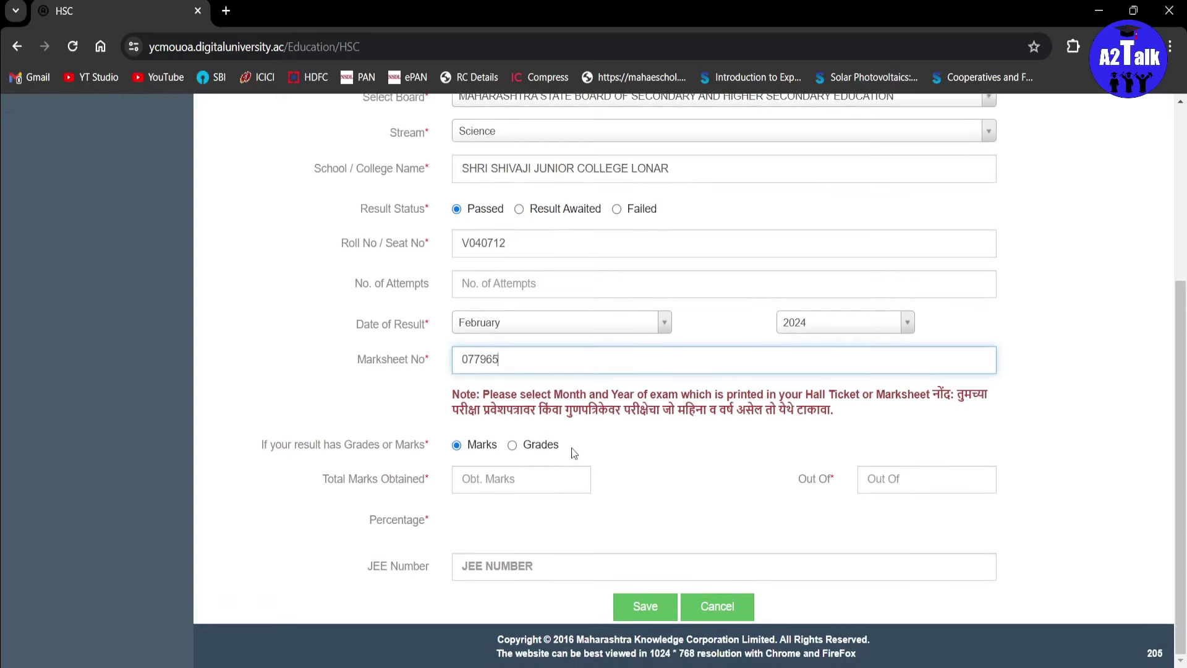
left_click(530, 480)
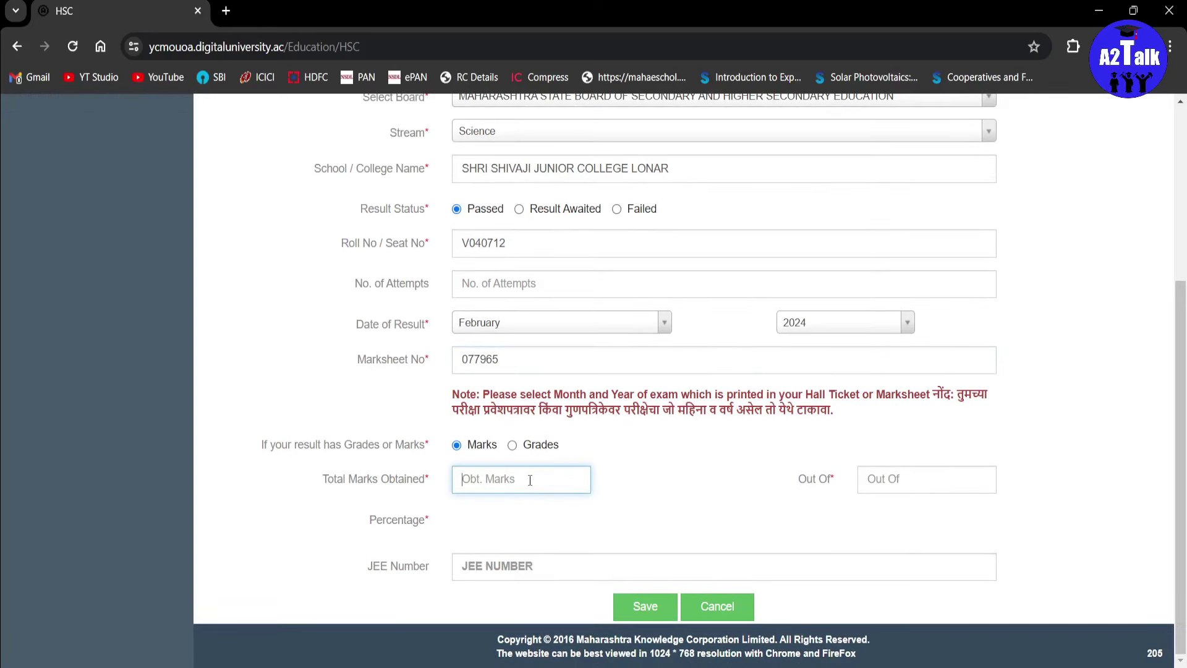
type("447")
left_click(908, 485)
type("600")
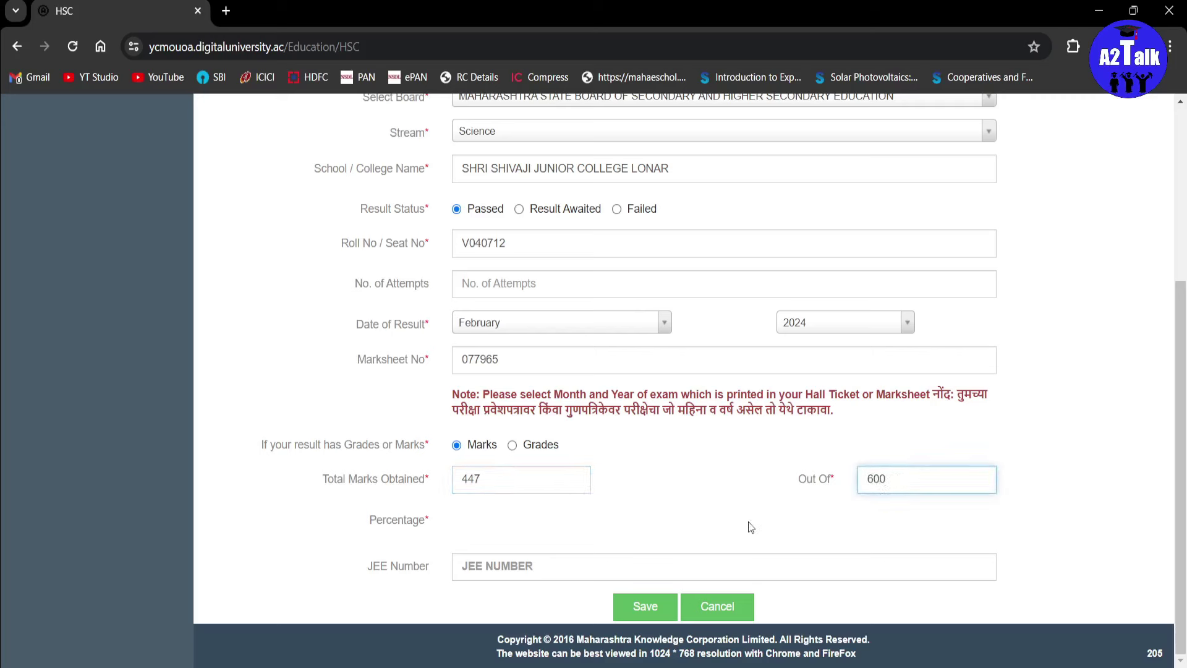
left_click(717, 528)
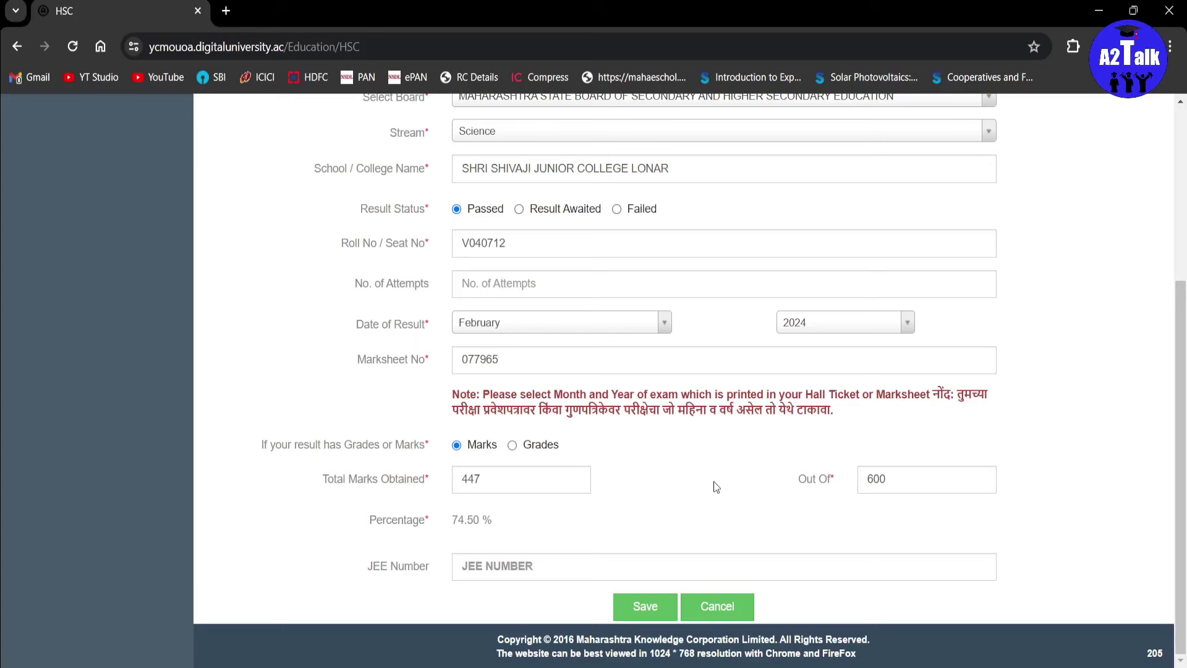
Step: Save the HSC details and review the SSC and HSC rows in Education Details
left_click(644, 607)
scroll(681, 458, "down", 3)
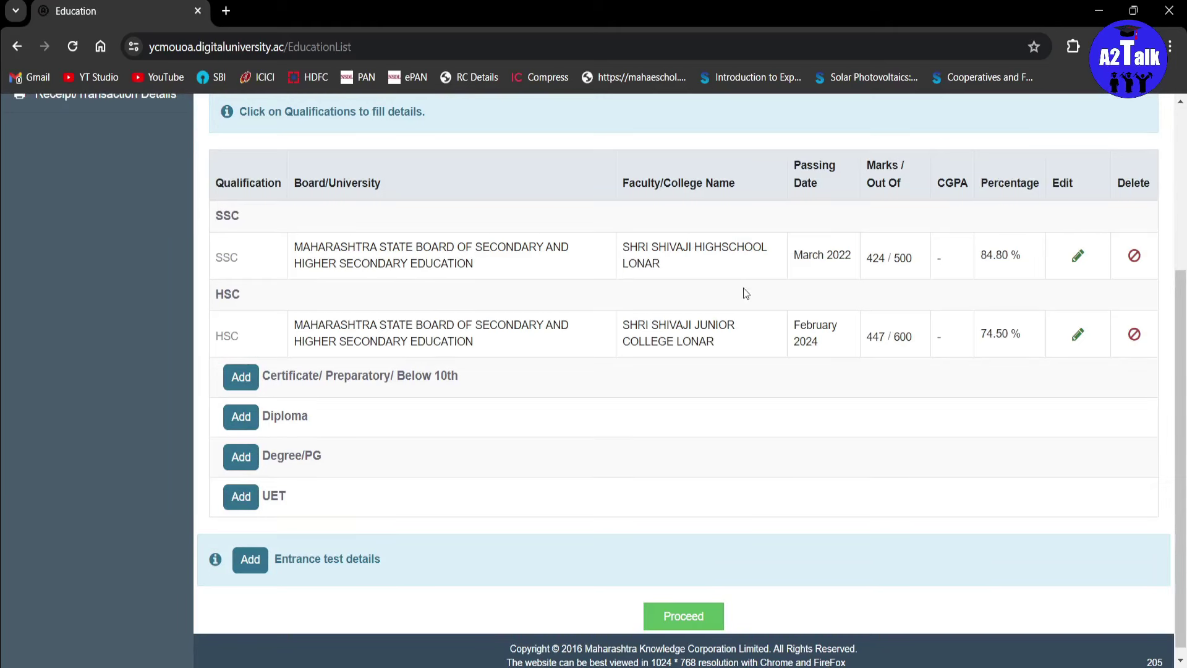
scroll(746, 294, "down", 1)
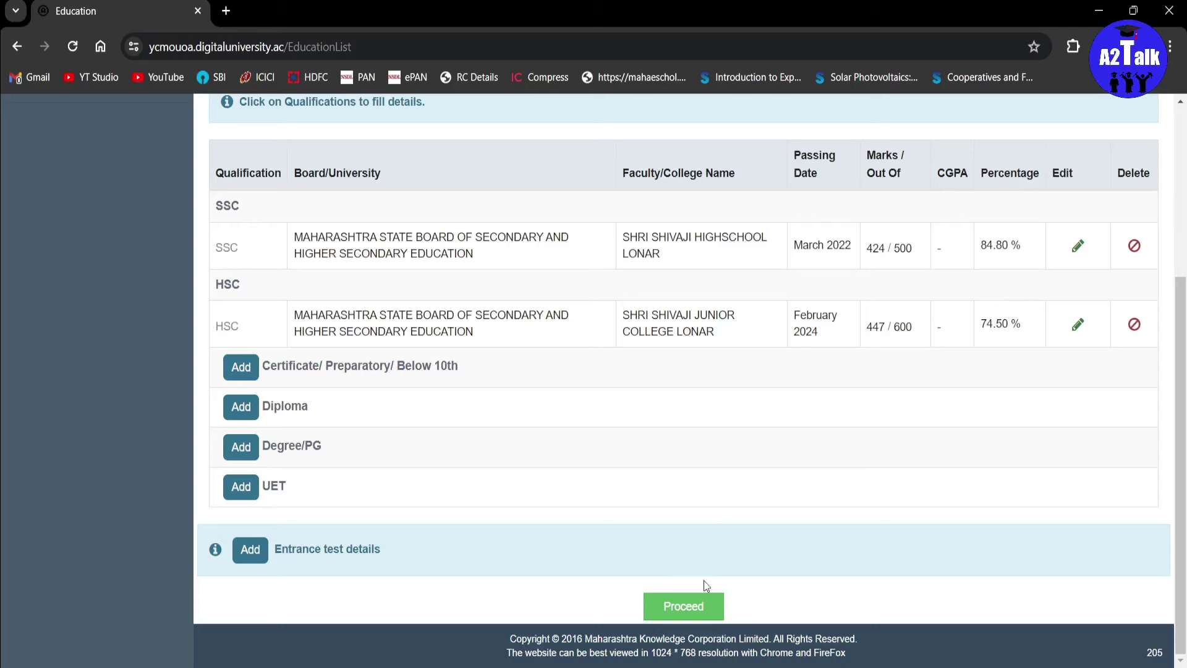
Step: Proceed to Reservation Details and choose VJ/DT(A) as the Category
left_click(686, 605)
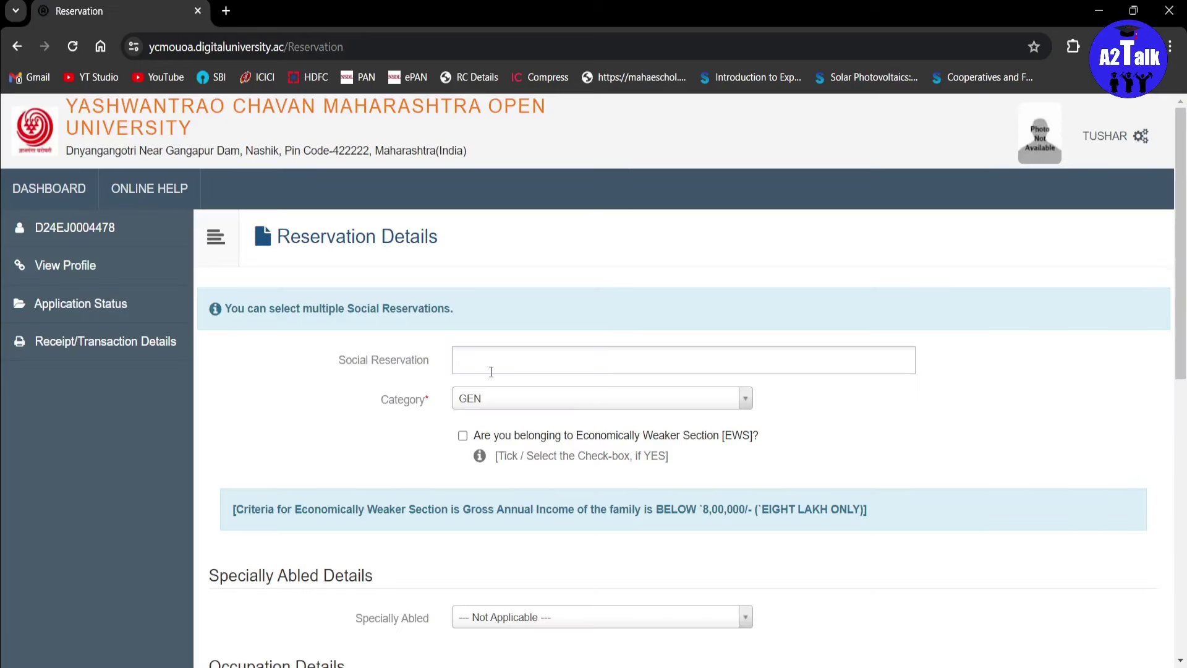
left_click(522, 351)
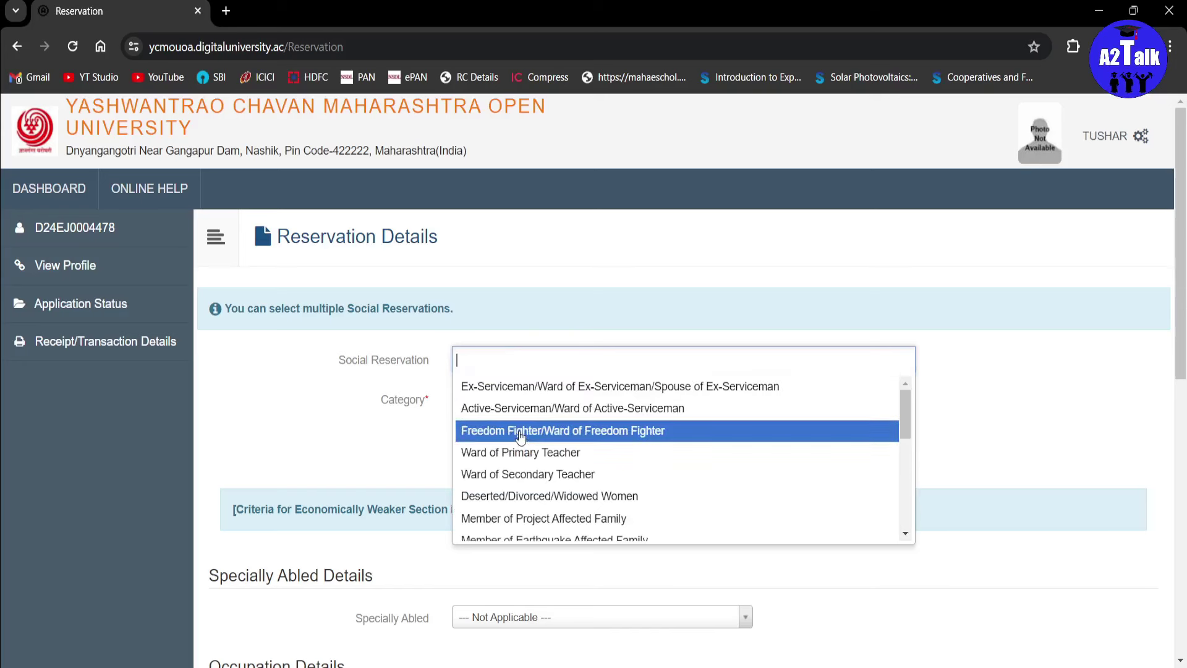
scroll(525, 488, "down", 5)
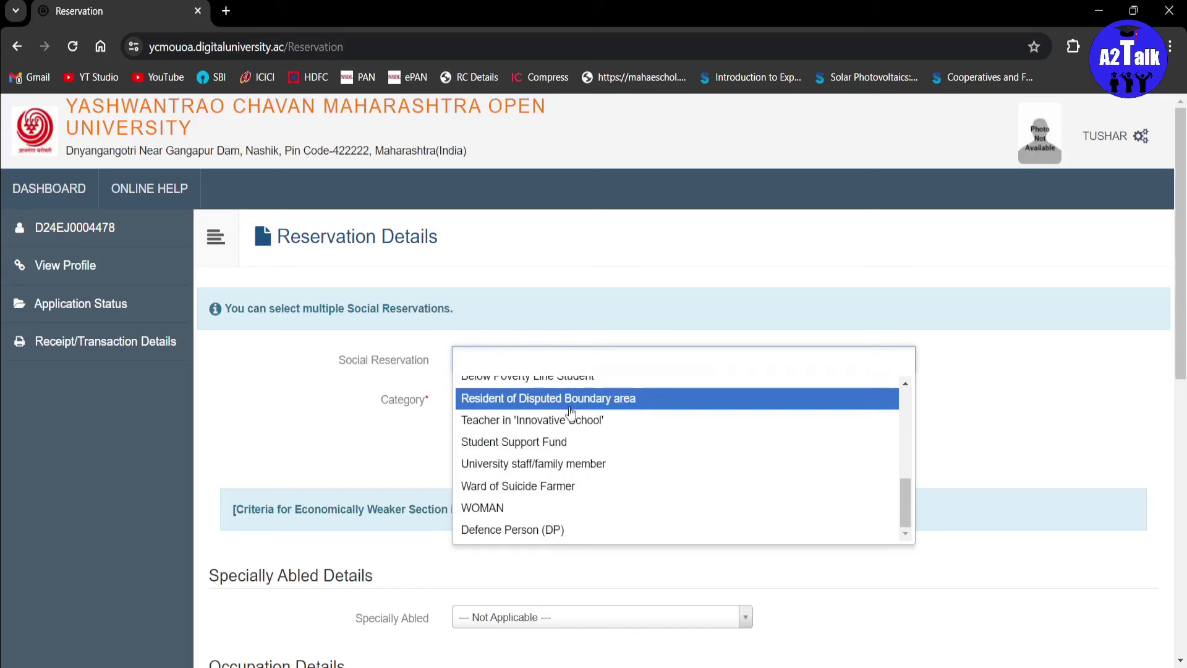
scroll(570, 412, "down", 1)
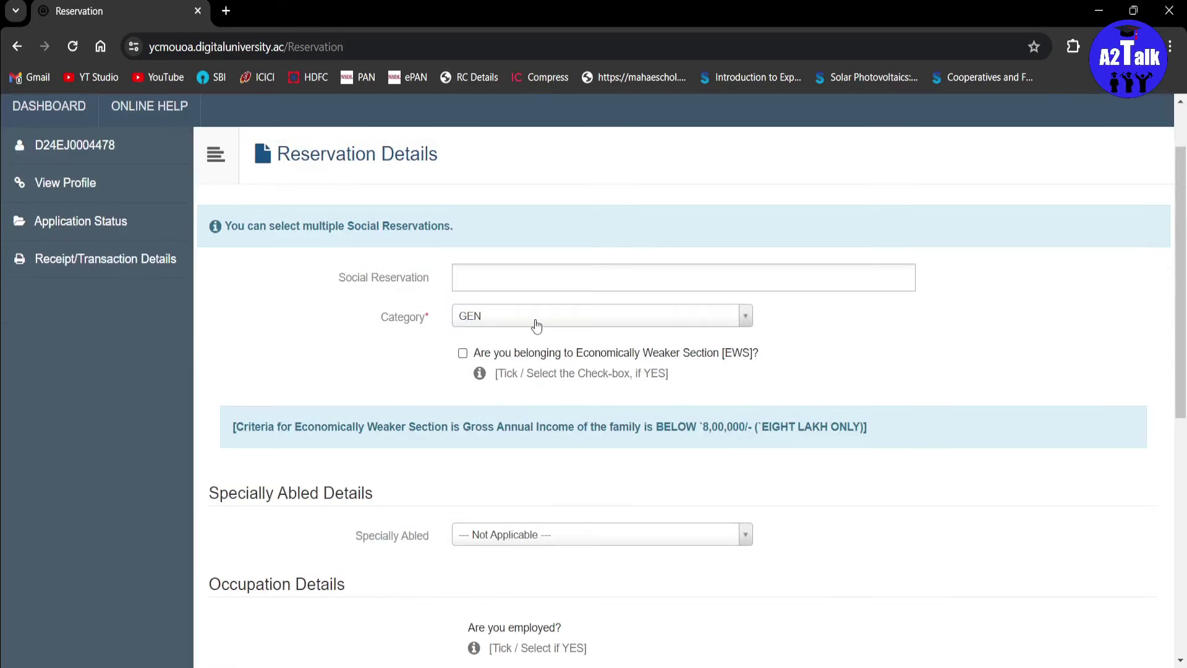
scroll(536, 326, "up", 1)
left_click(562, 395)
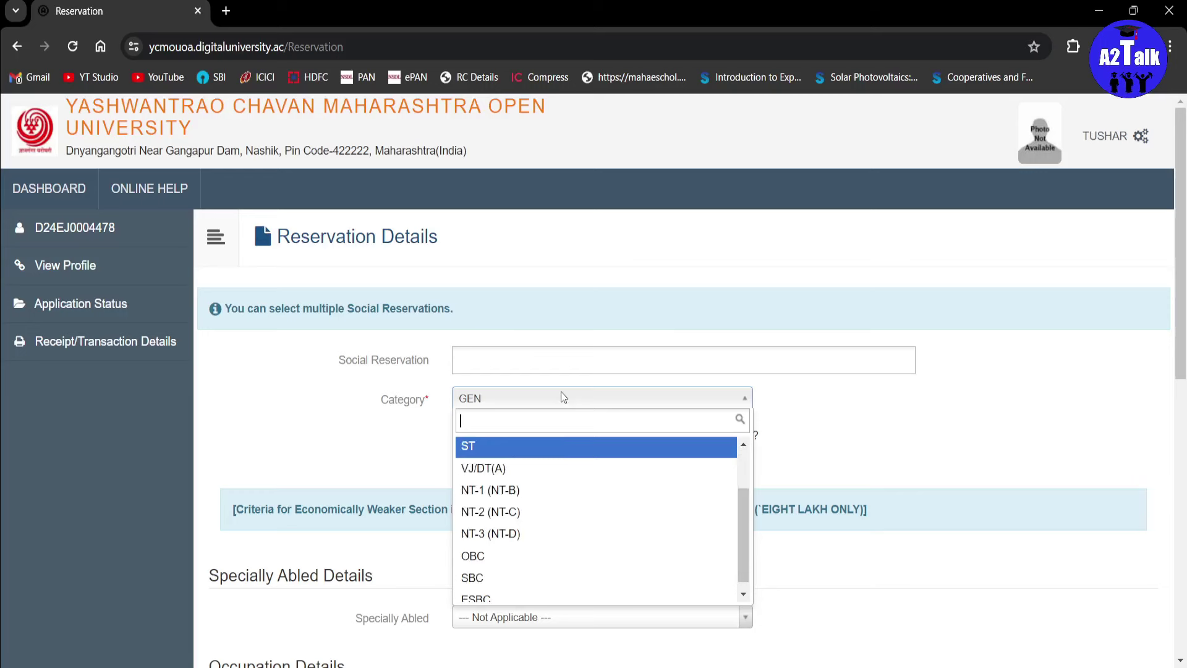
scroll(562, 394, "down", 1)
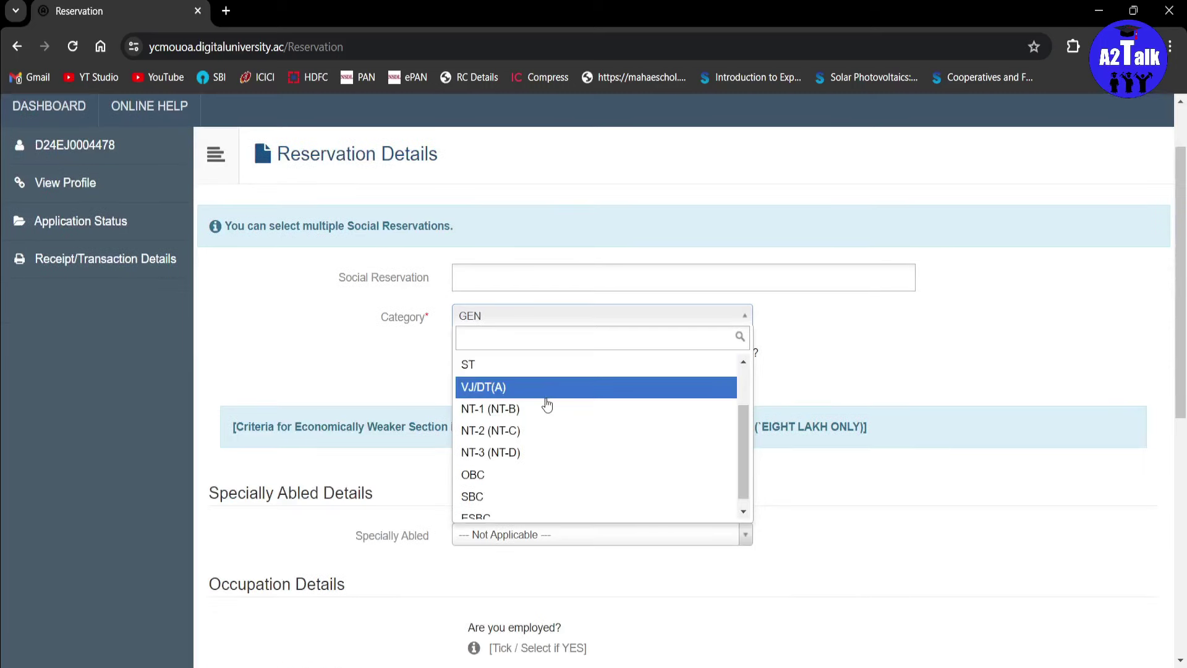
scroll(547, 404, "down", 1)
scroll(513, 346, "up", 1)
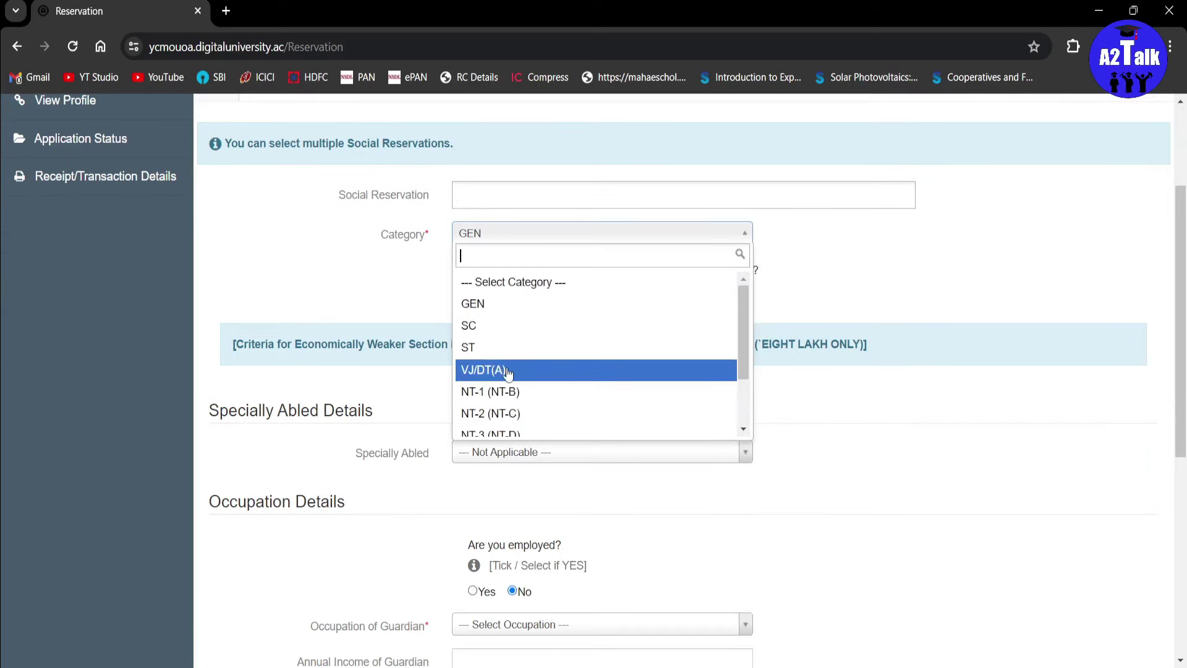
left_click(506, 373)
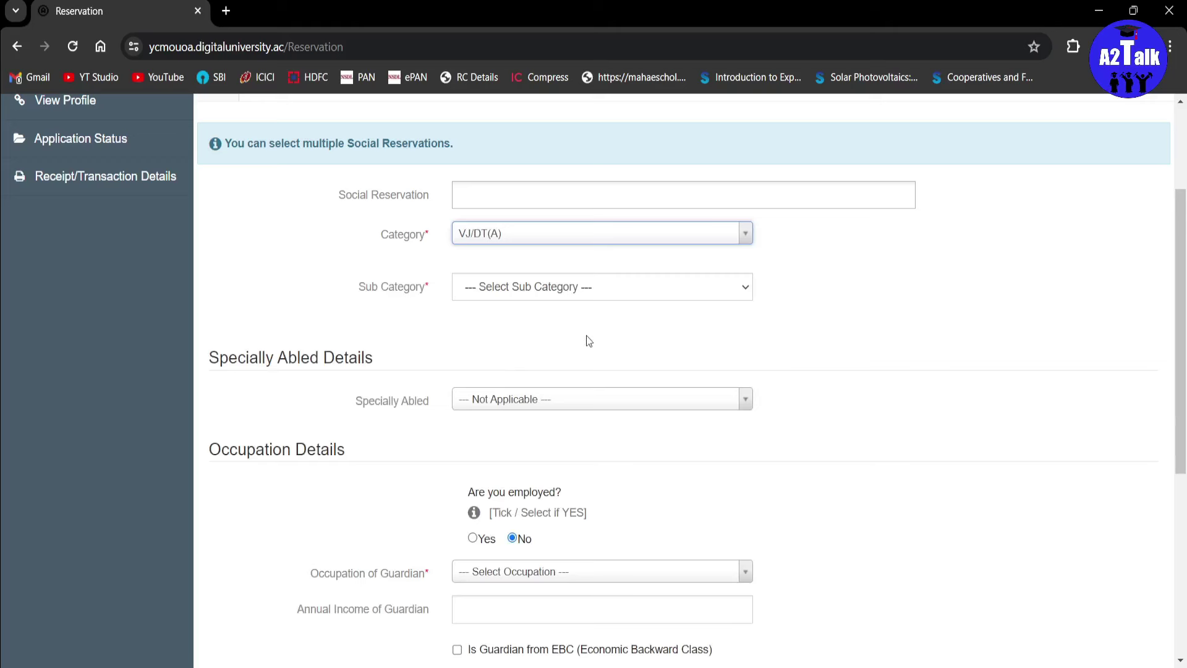
Step: Set sub category BANJARA (BANJARI), guardian occupation Farmer and annual income 40000
left_click(597, 286)
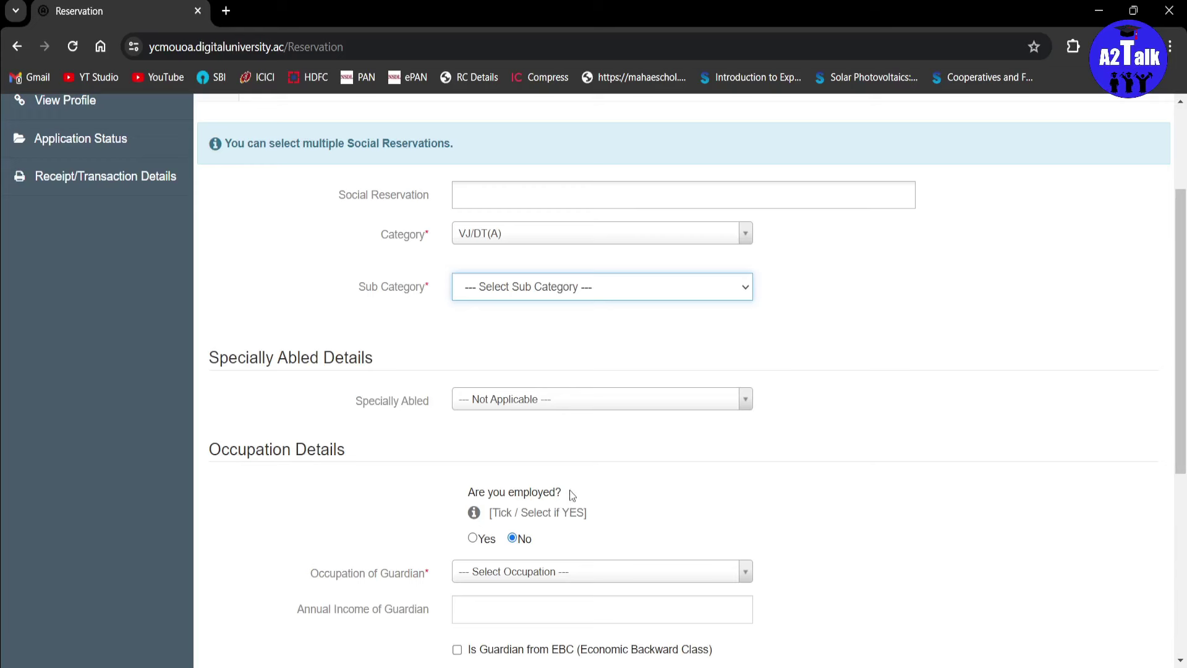
key("Down")
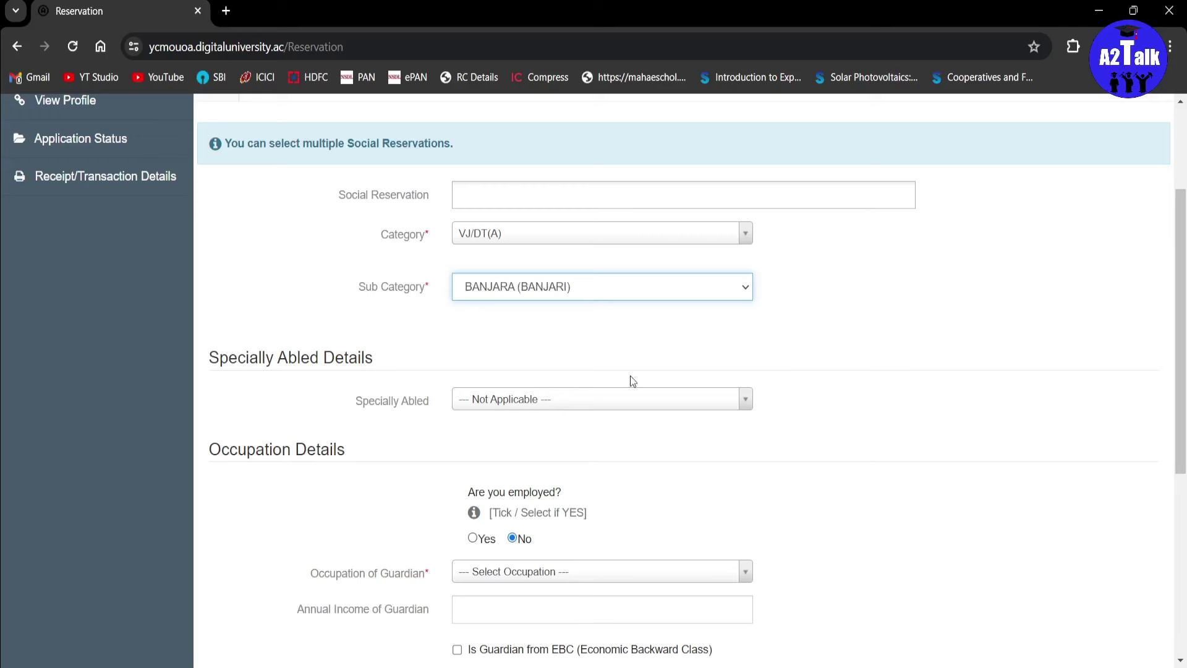
scroll(597, 368, "down", 1)
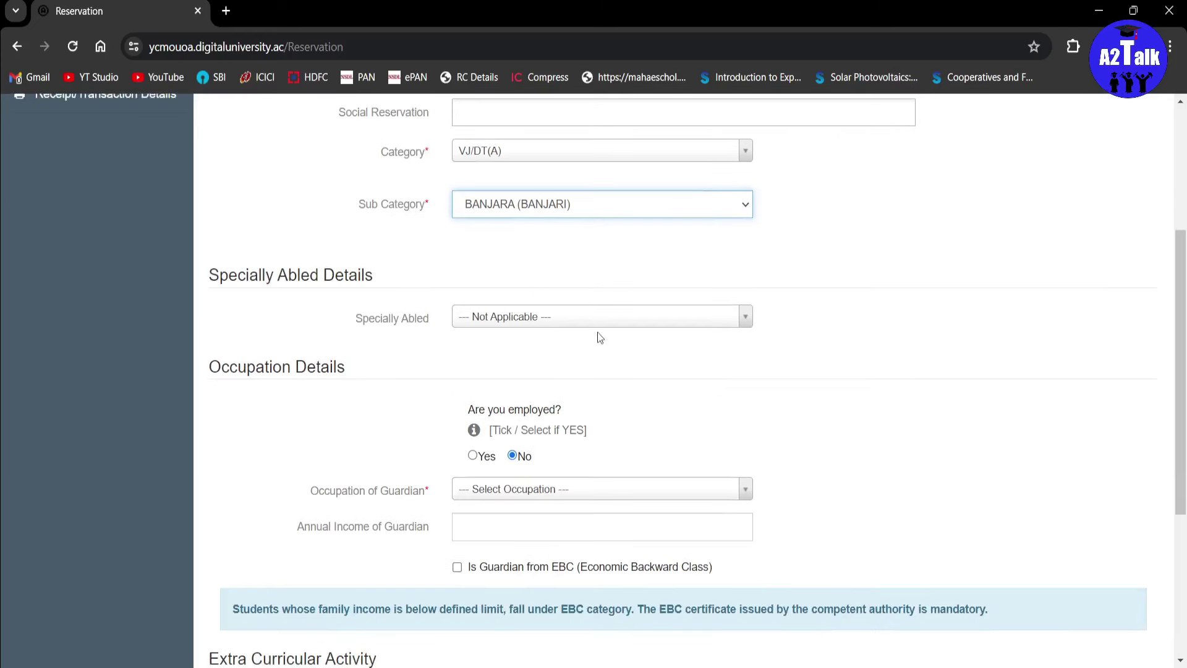
scroll(747, 344, "down", 1)
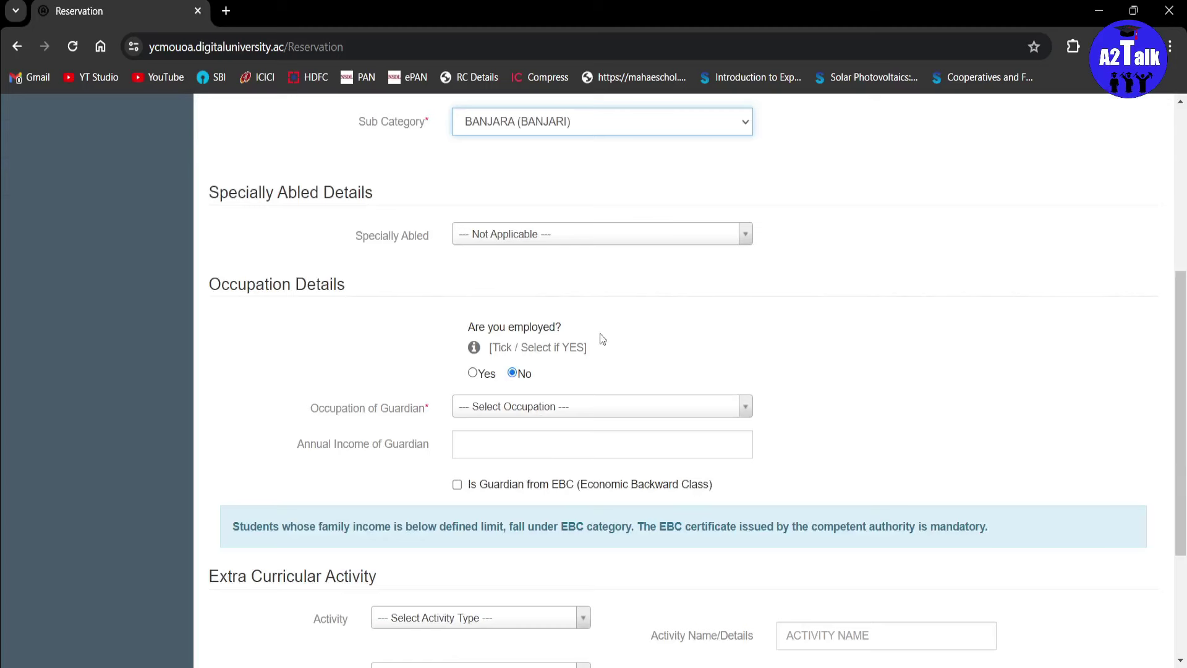
scroll(379, 340, "down", 2)
left_click(545, 242)
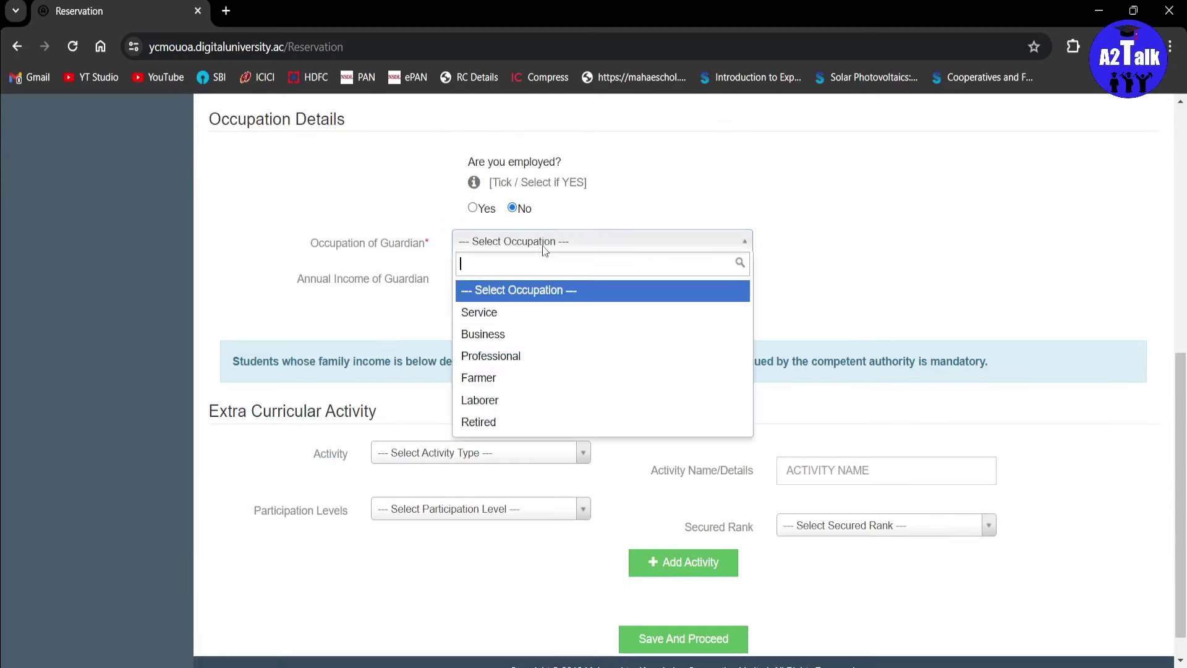
left_click(520, 380)
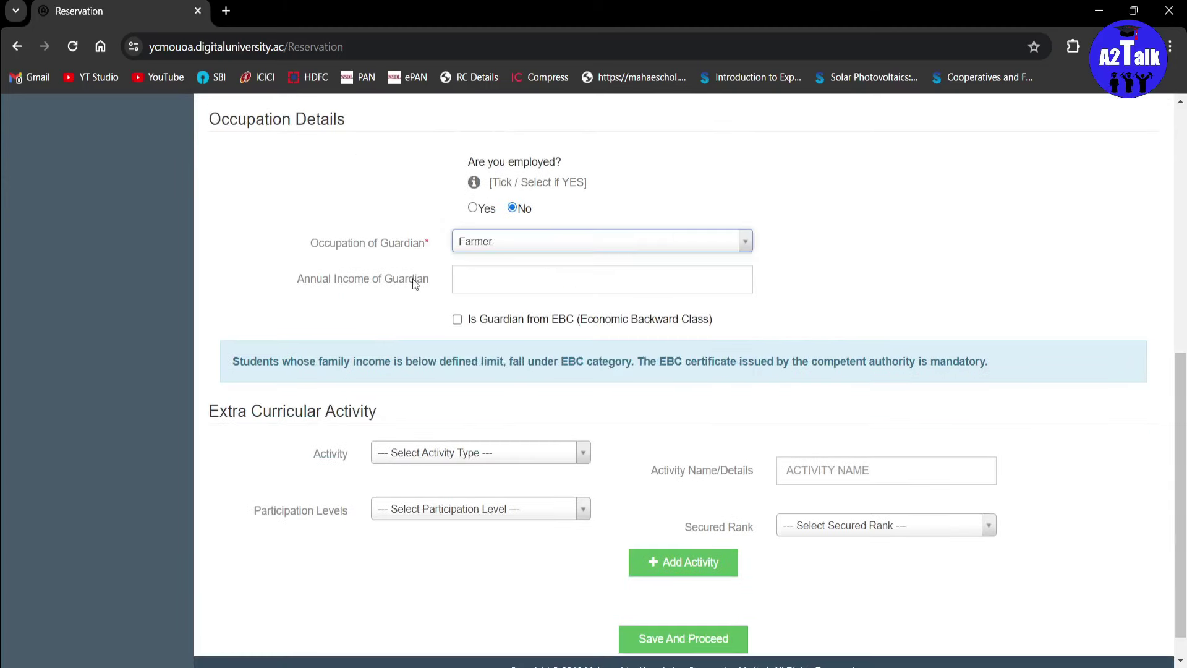
left_click(535, 276)
type("40000")
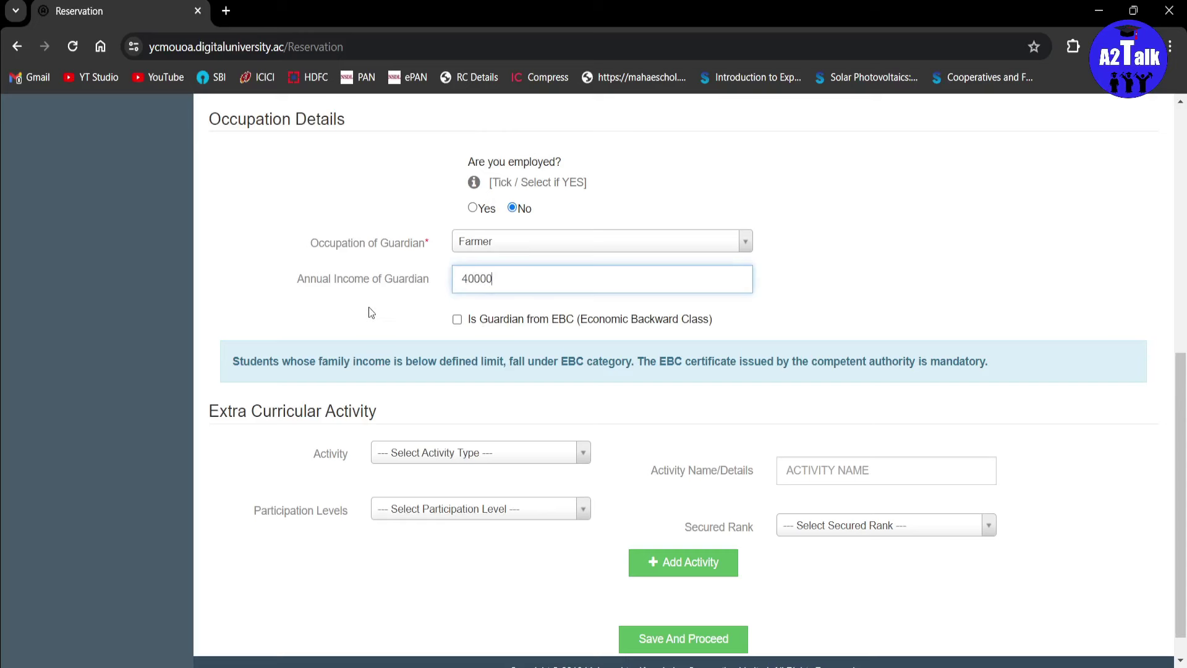
scroll(364, 308, "down", 1)
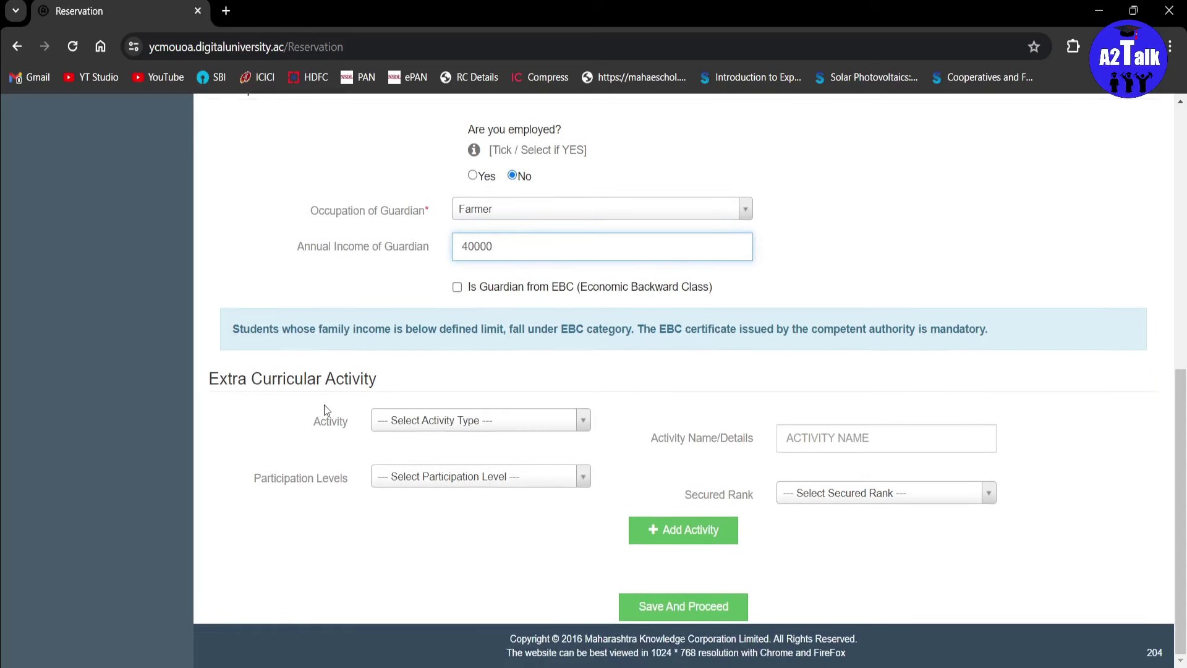
Step: Save the reservation details, confirming 'not employed', to reach the photo and signature upload page
left_click(684, 605)
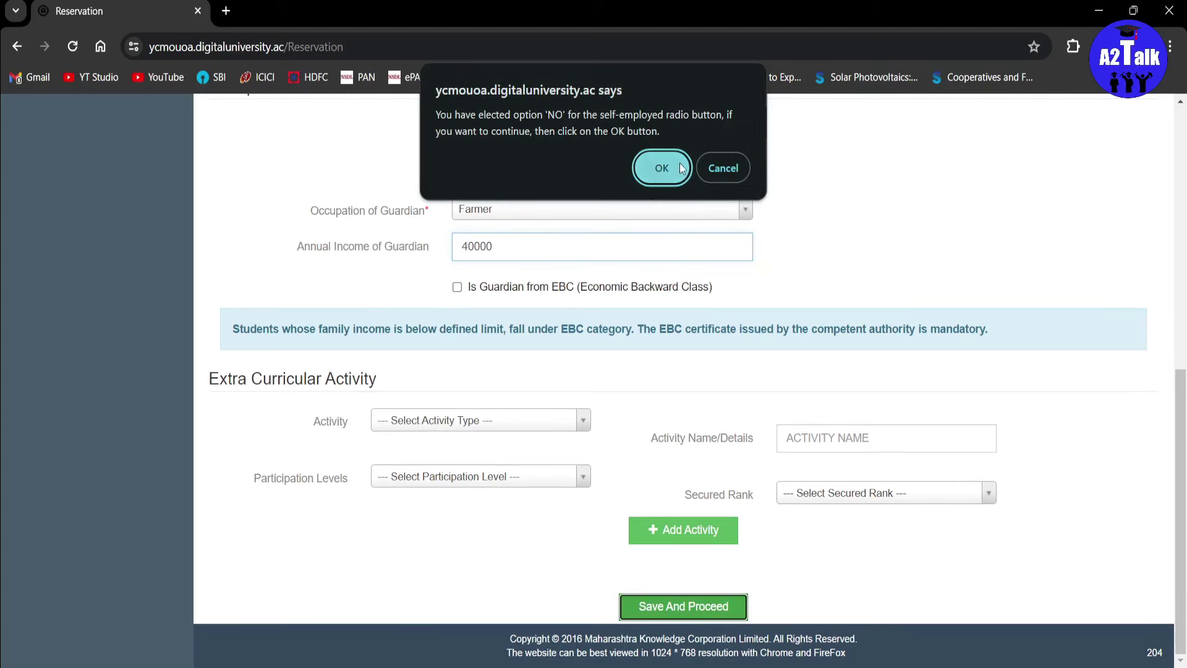
left_click(717, 168)
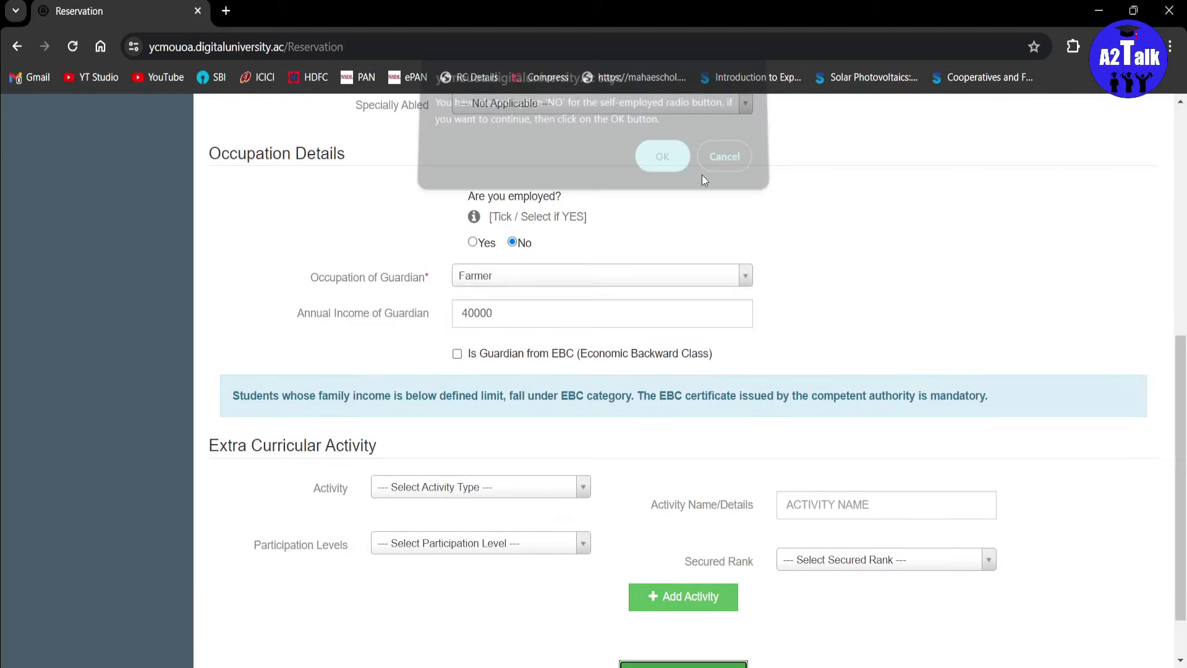
scroll(420, 408, "down", 2)
scroll(346, 411, "down", 3)
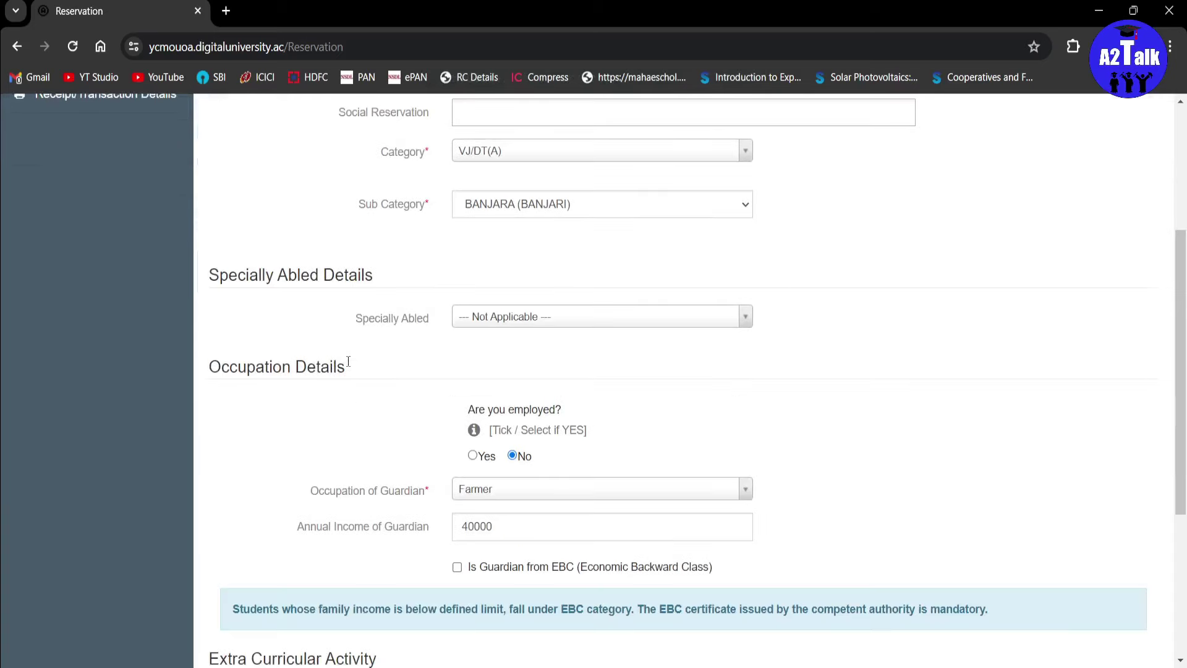
scroll(553, 336, "down", 1)
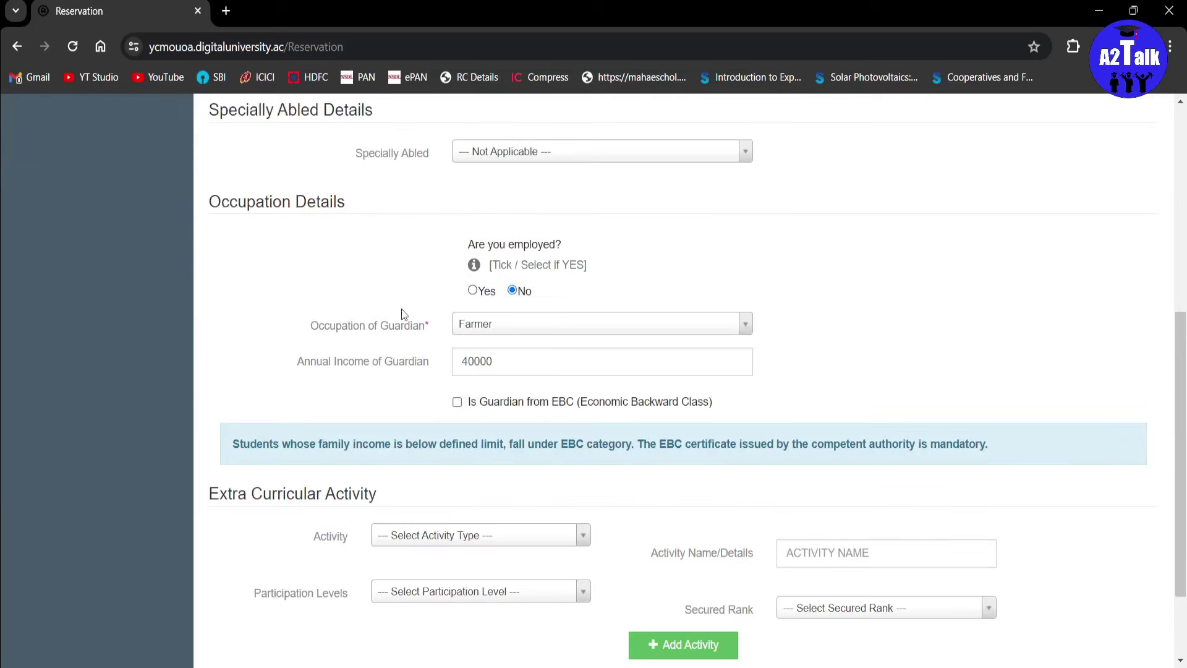
scroll(384, 301, "down", 2)
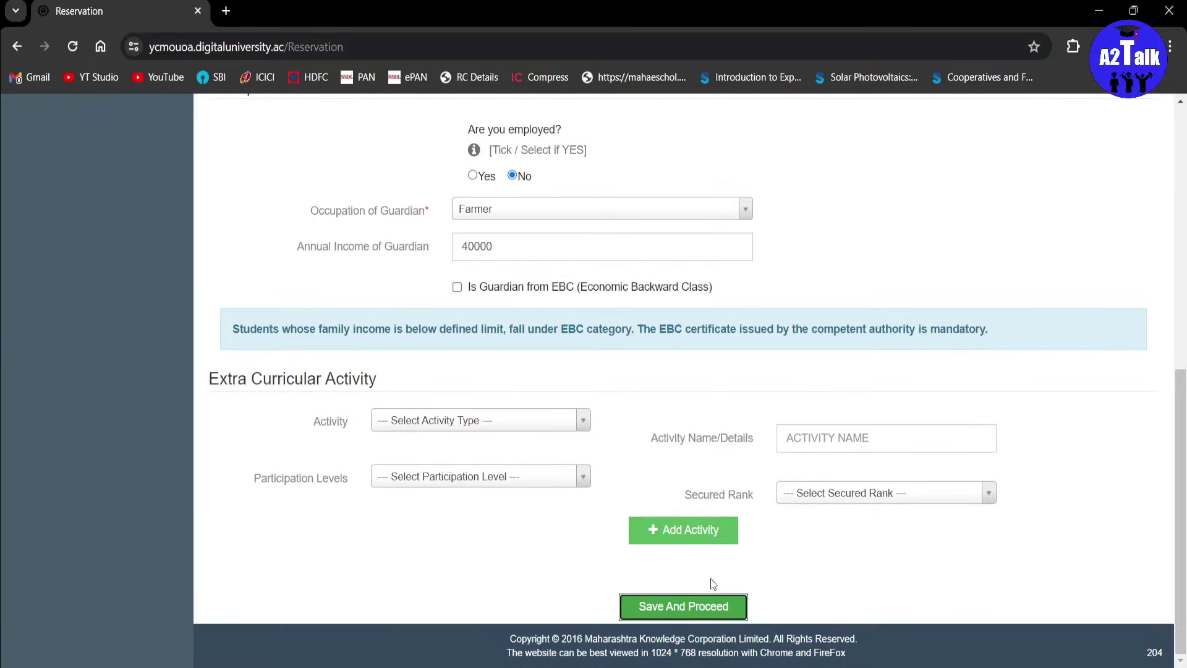
left_click(686, 607)
left_click(660, 165)
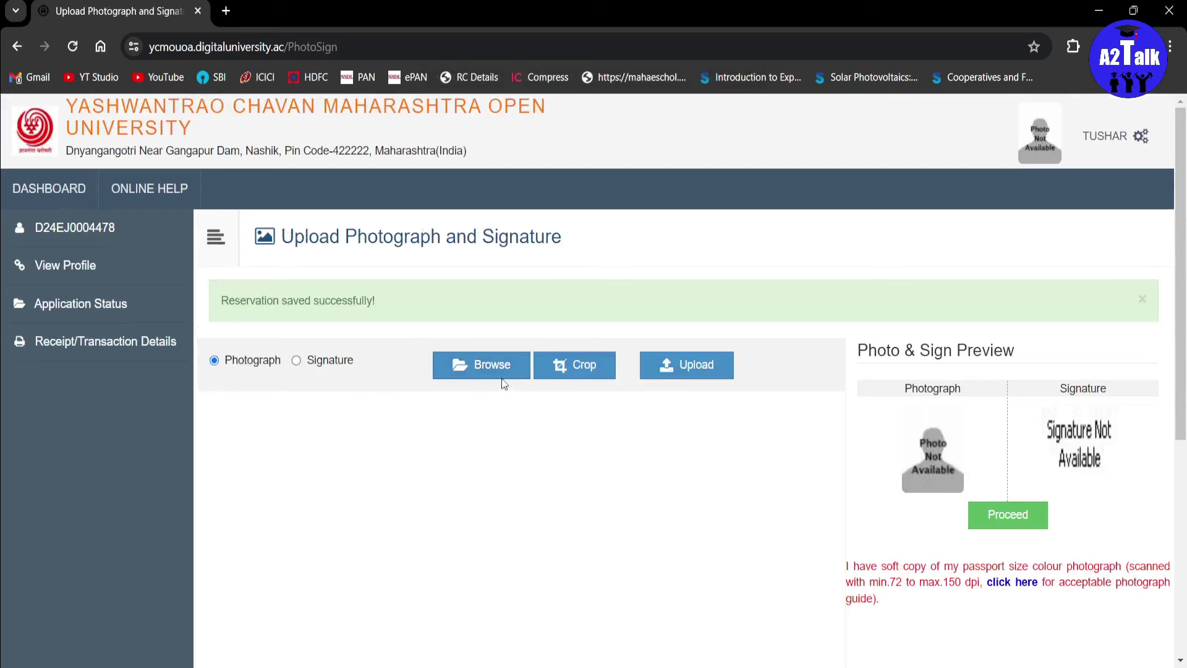
Step: Load the applicant's photograph, crop it and upload it
left_click(506, 373)
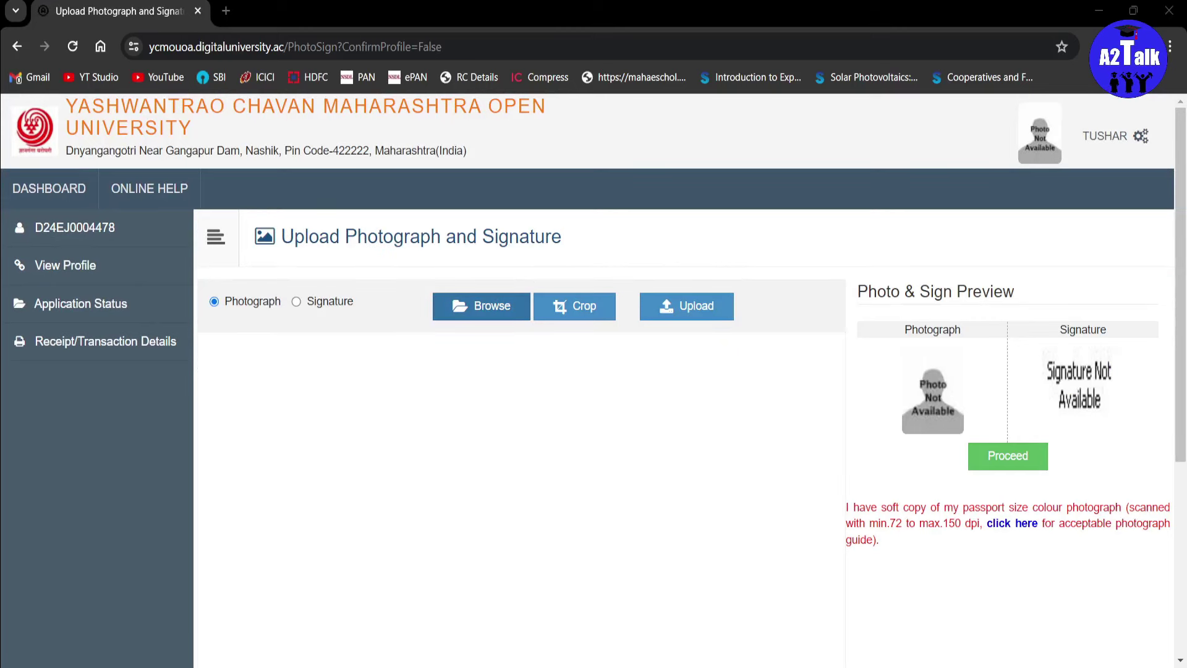
left_click(393, 292)
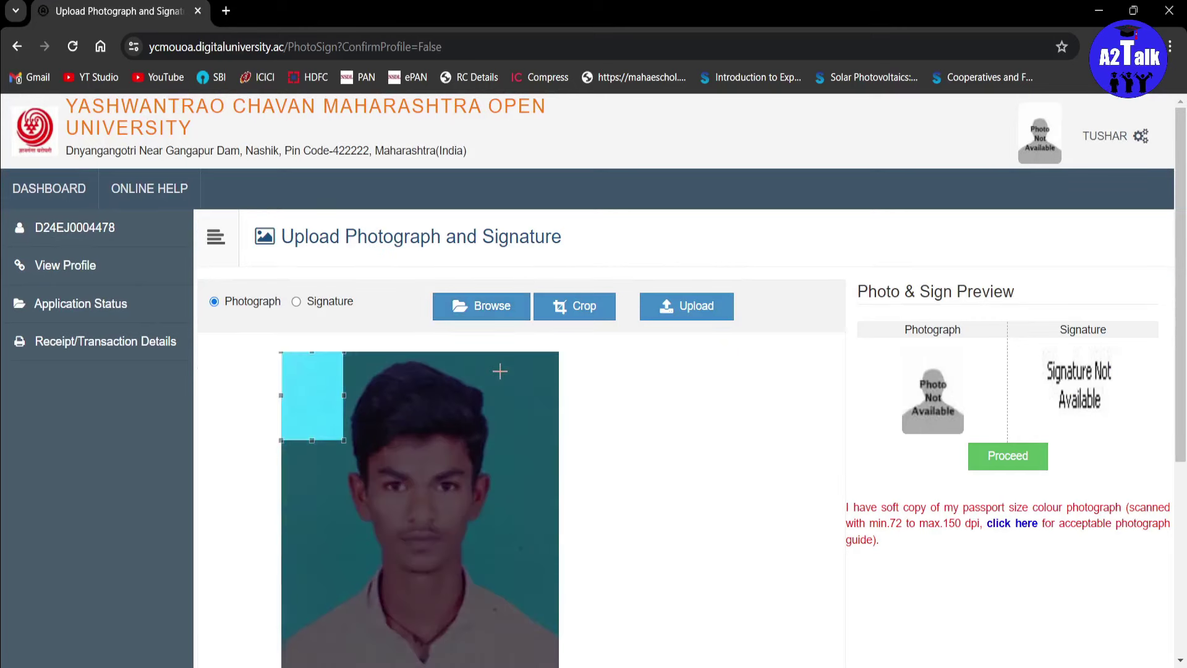
scroll(416, 410, "down", 2)
left_click(299, 312)
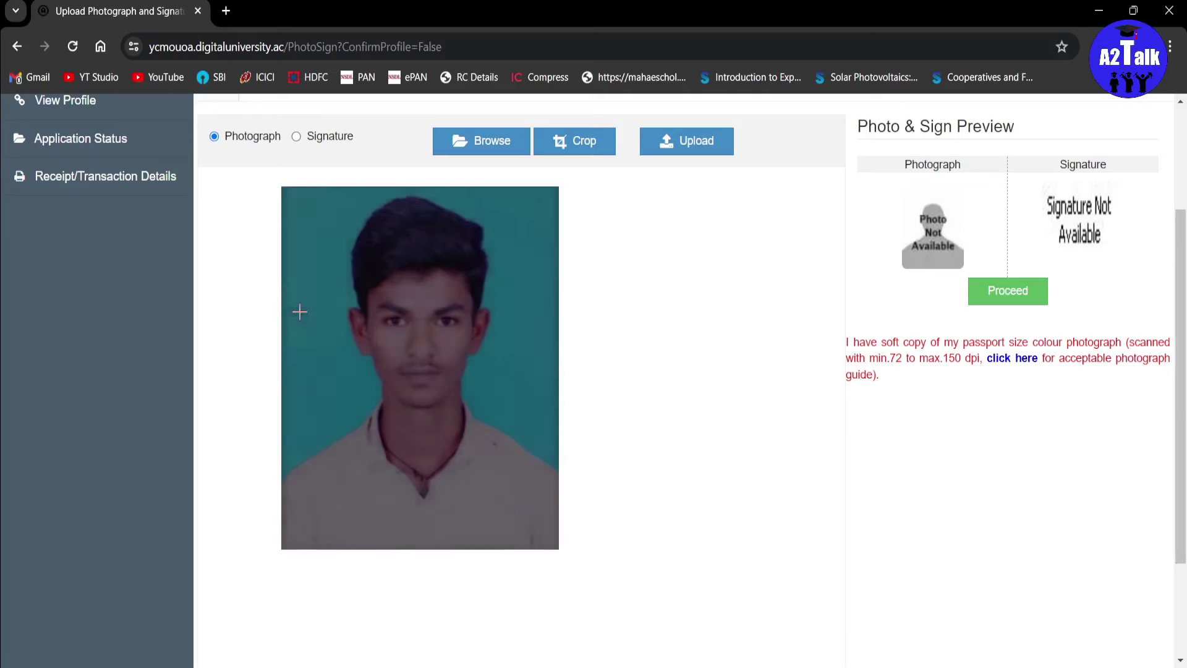
scroll(301, 310, "up", 2)
left_click(575, 306)
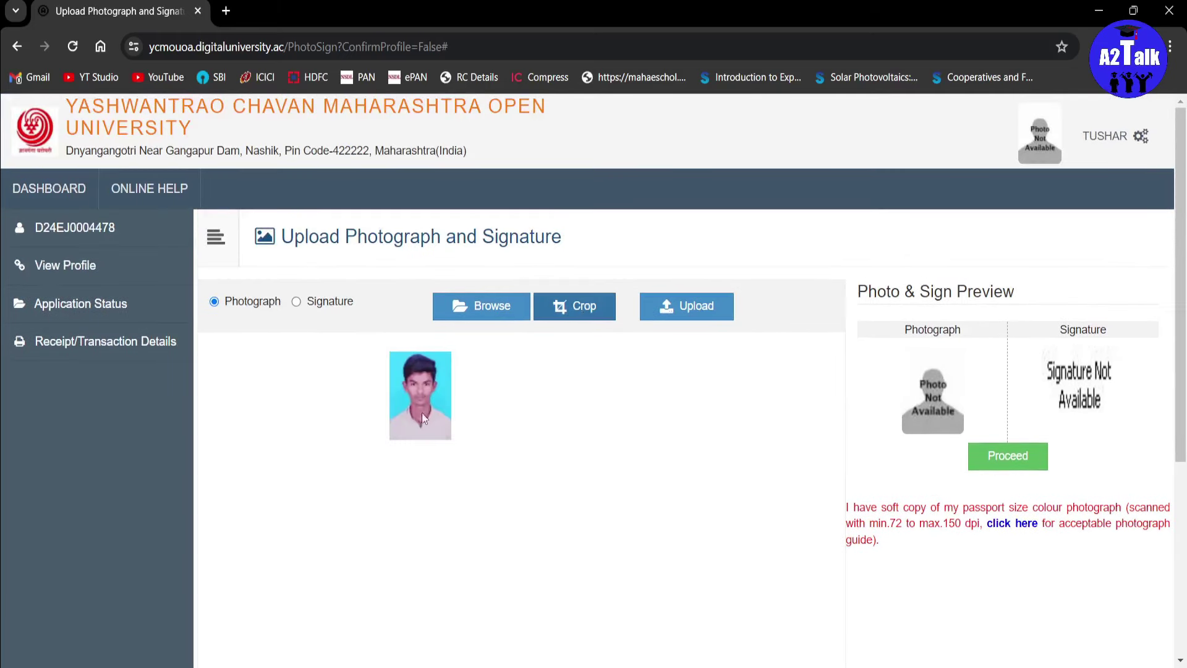
left_click(696, 307)
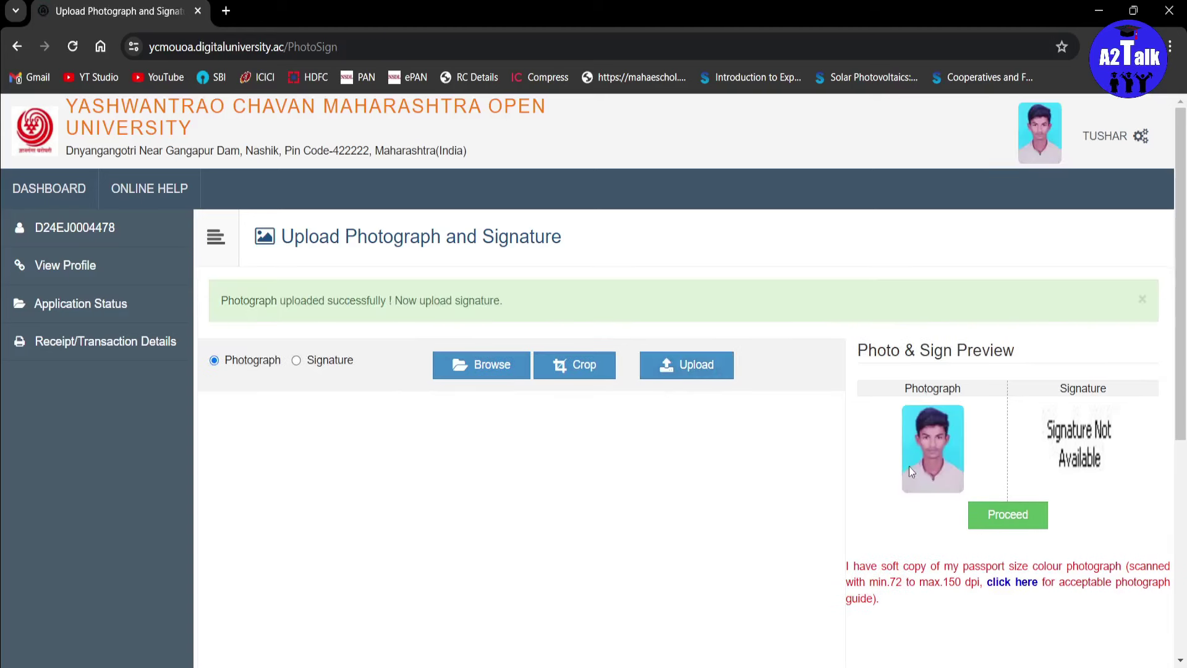
Step: Load the signature image, fit the crop box over it, crop and upload
left_click(296, 360)
left_click(491, 374)
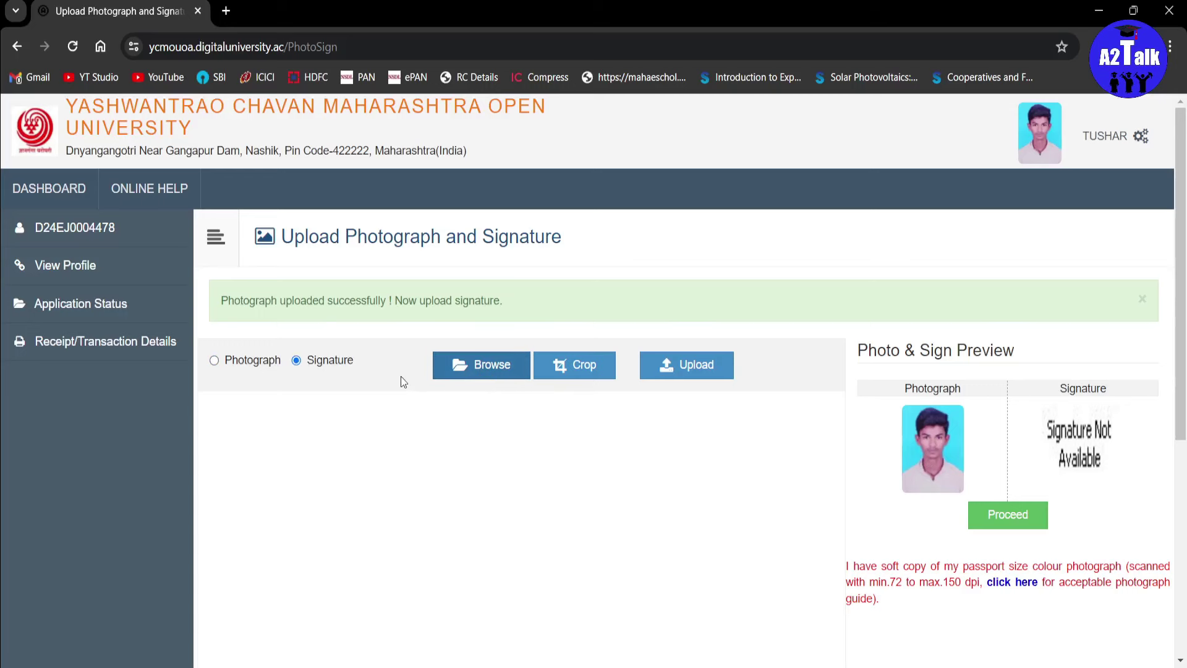
scroll(407, 376, "down", 3)
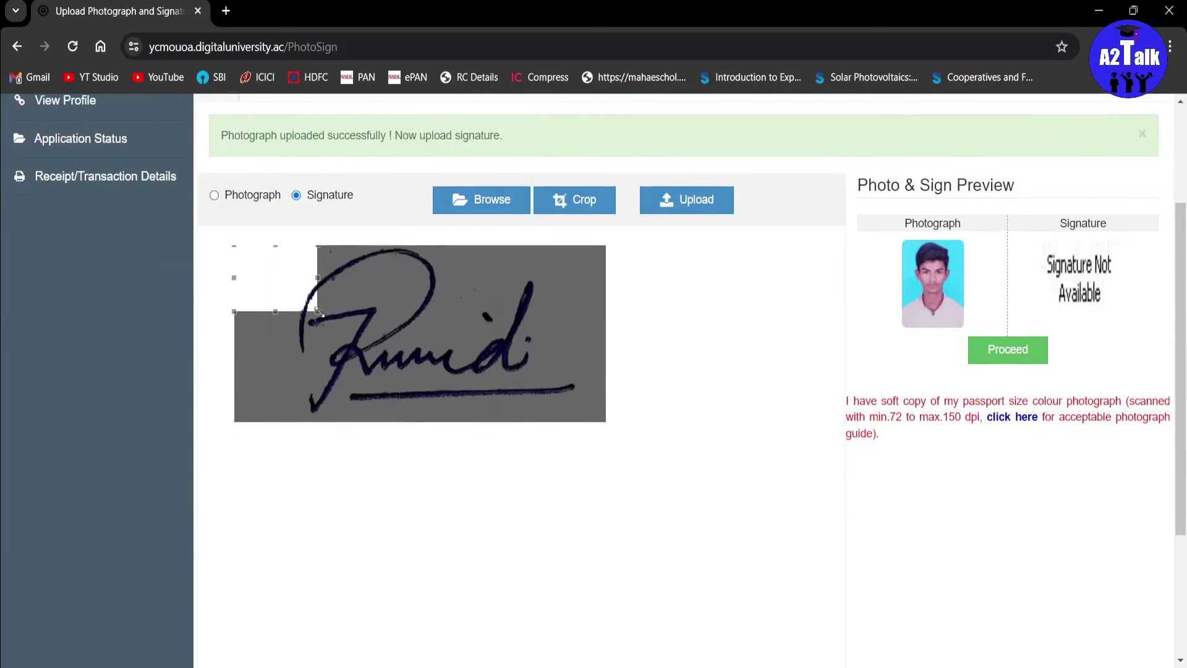
mouse_move(326, 311)
left_mouse_down()
mouse_move(441, 412)
mouse_move(564, 378)
mouse_move(594, 350)
left_mouse_up()
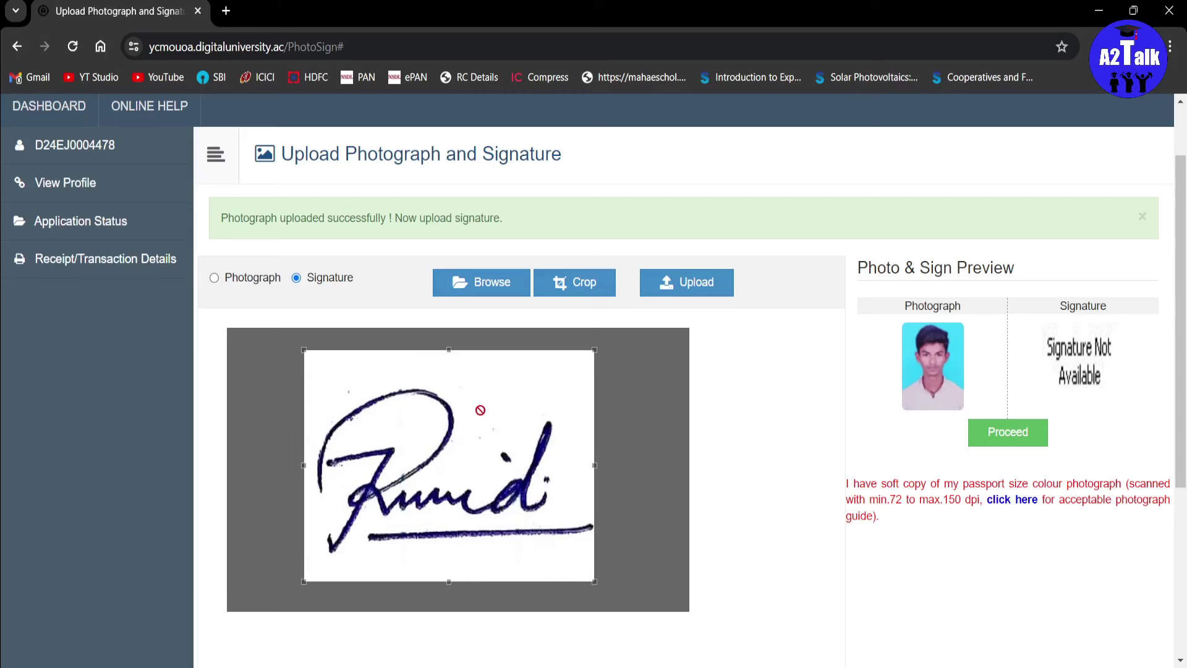
left_click_drag(438, 378, 445, 383)
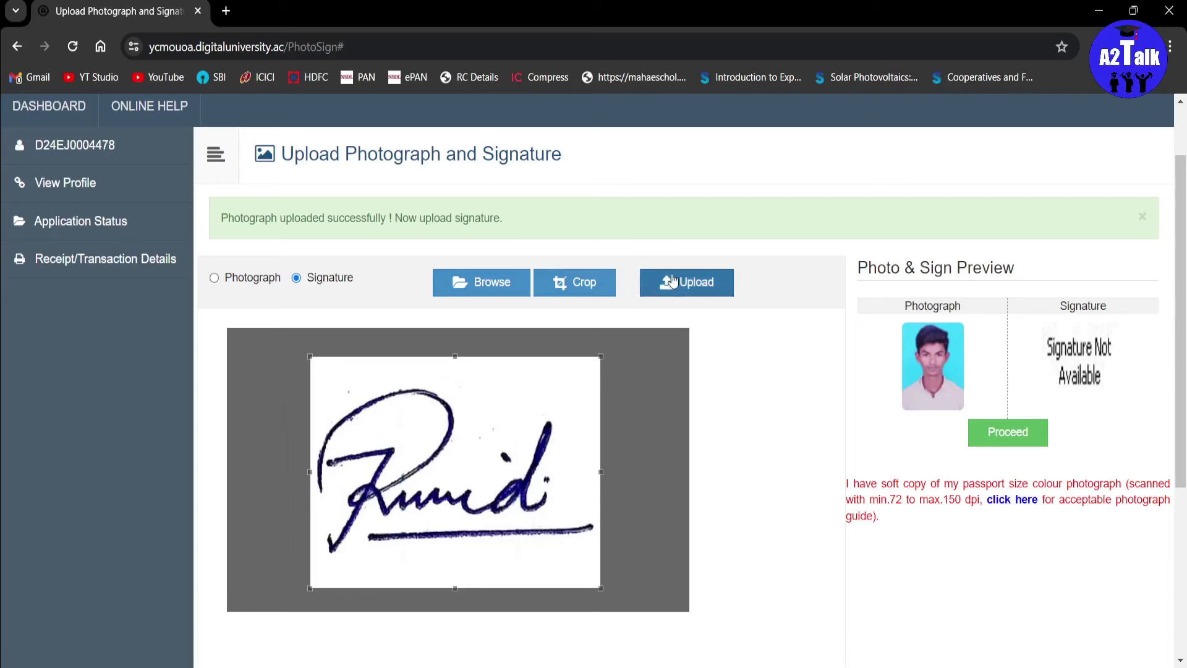
left_click(581, 286)
left_click(706, 367)
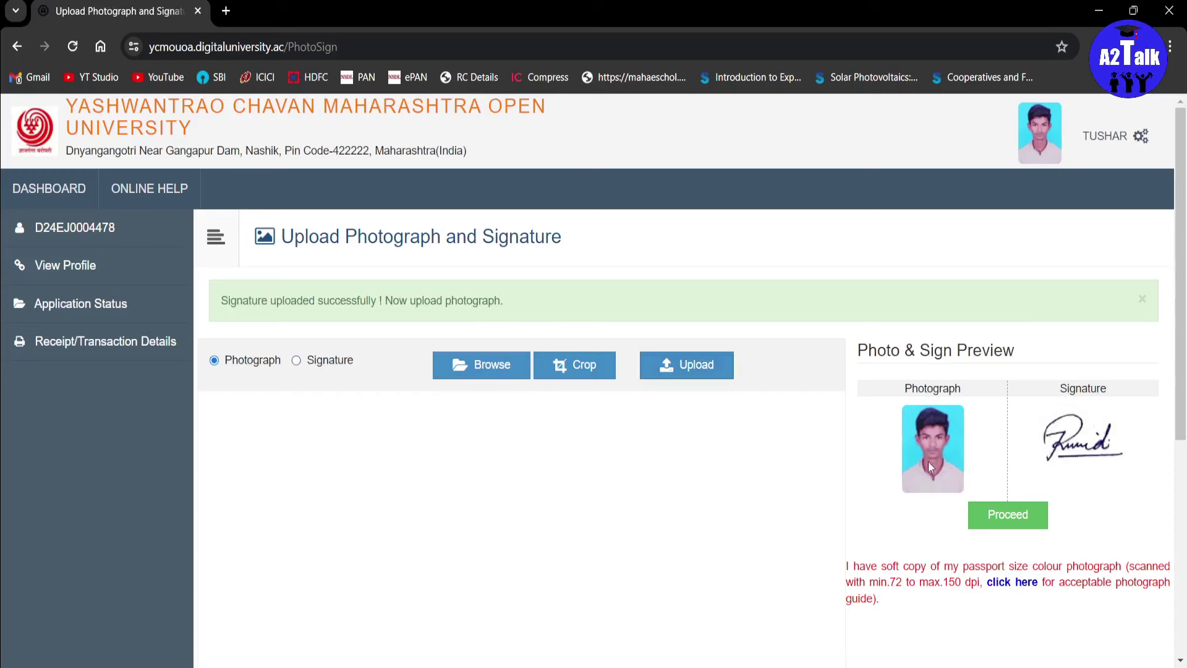
Step: Save the contact details, then open the Profile Summary with Confirm Profile Details
left_click(1027, 523)
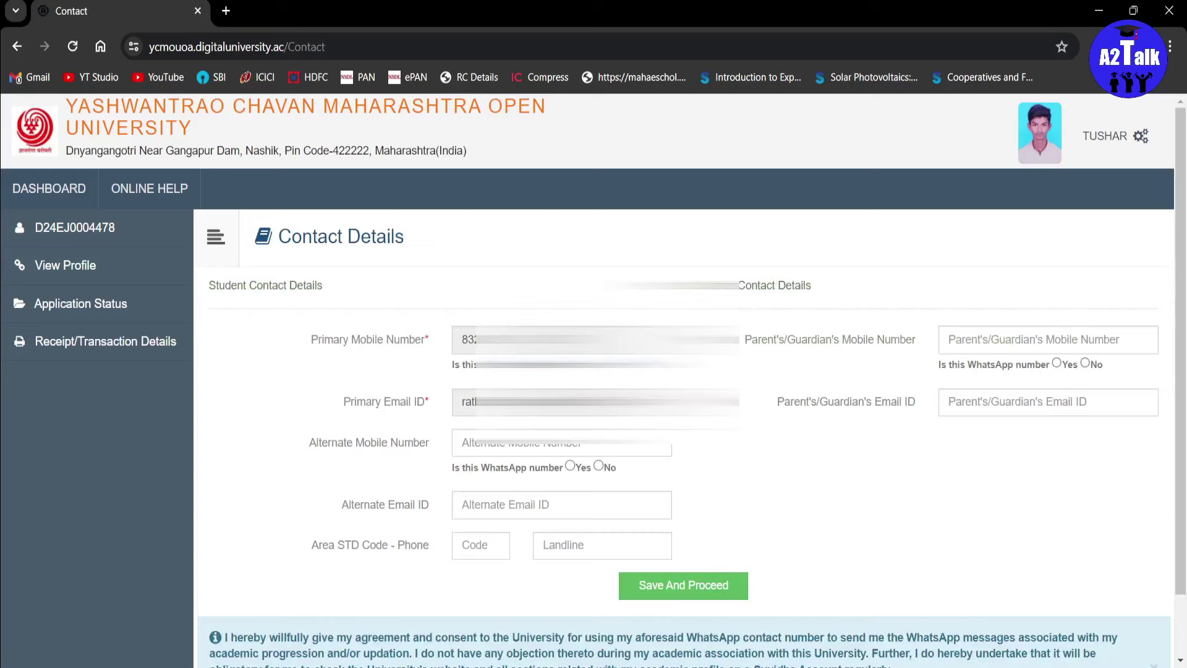
scroll(439, 300, "down", 1)
scroll(439, 299, "up", 1)
left_click(687, 595)
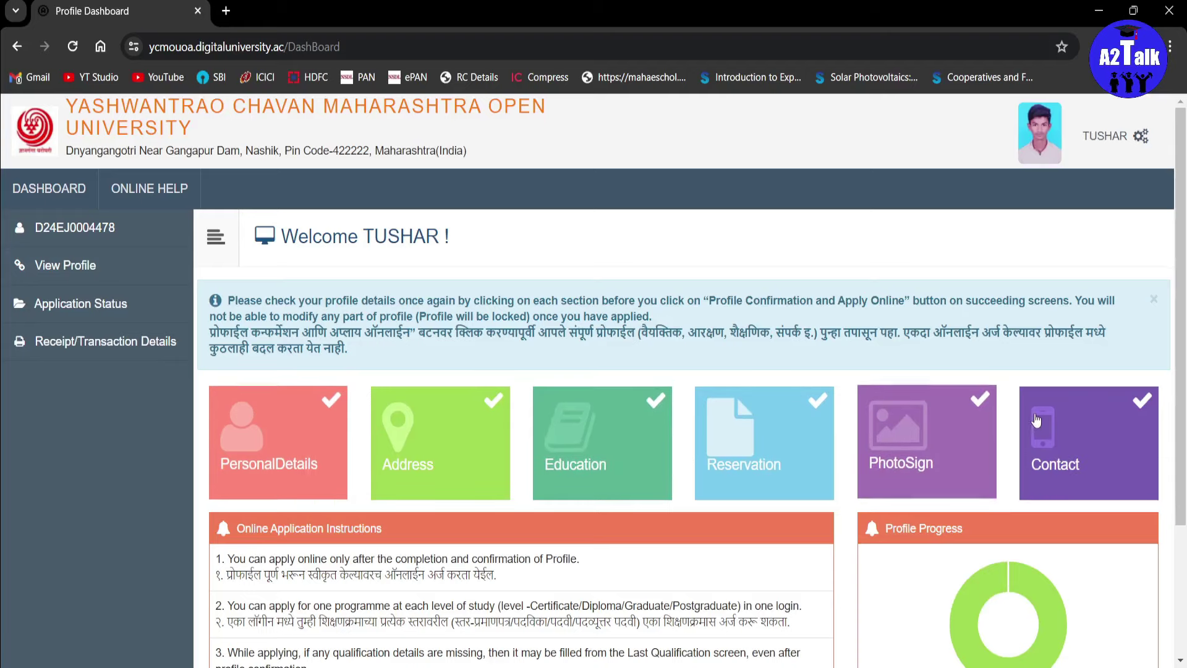
scroll(1185, 504, "down", 3)
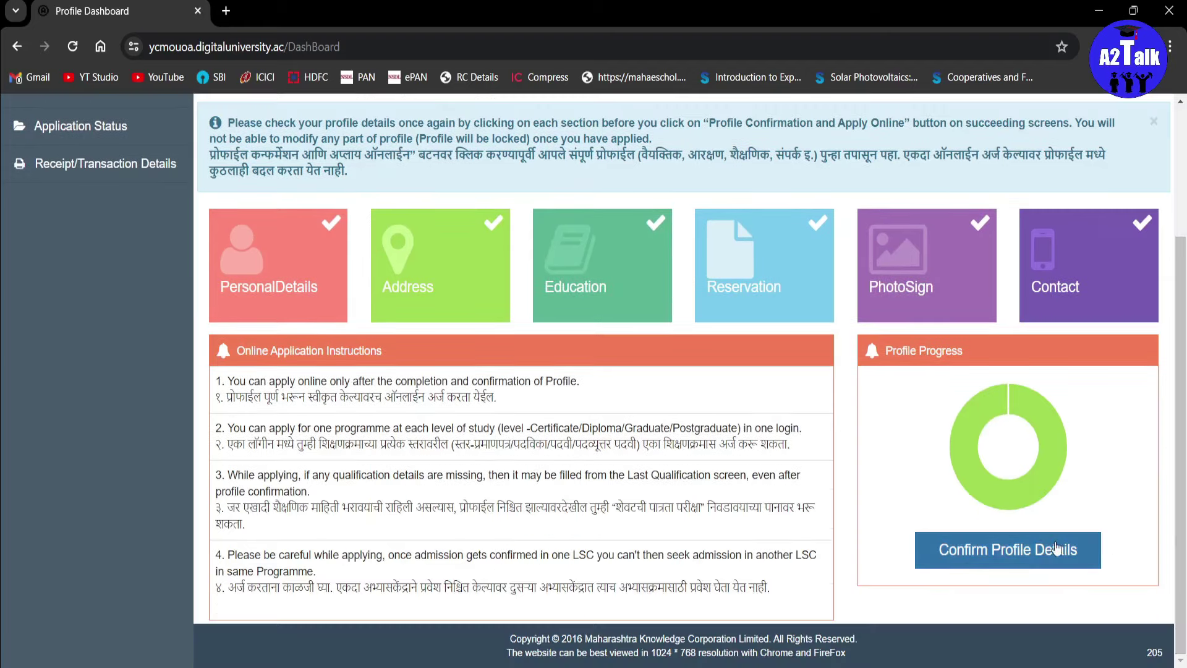
left_click(1023, 565)
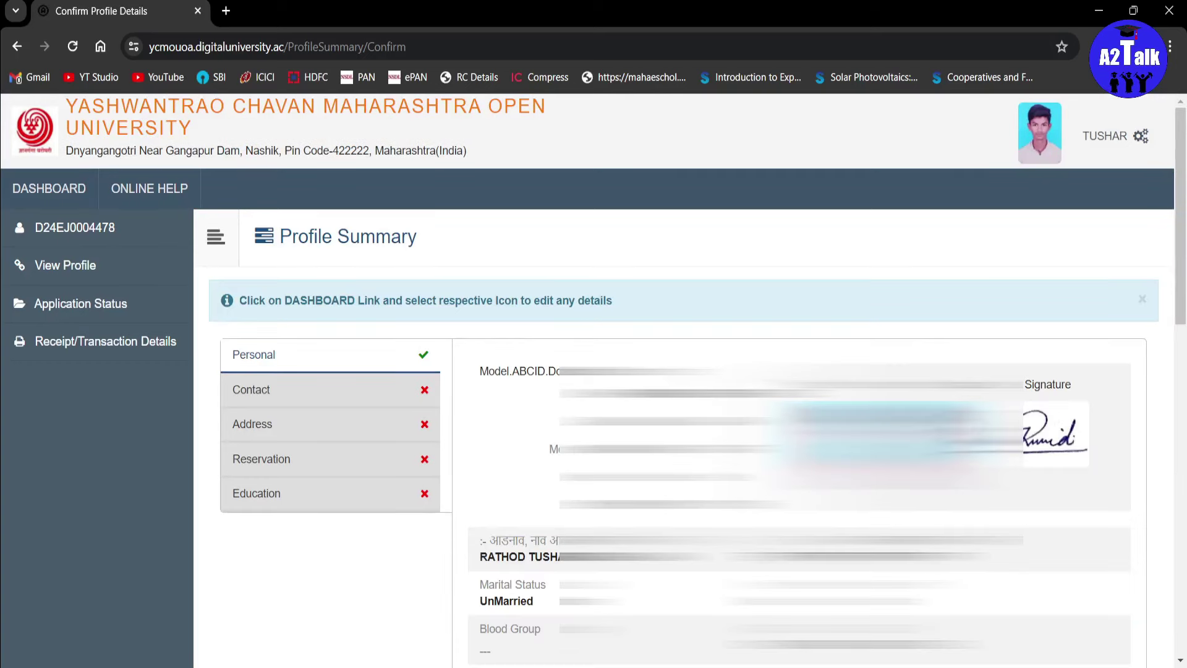
Step: Review the Personal details section and tick the declaration that the profile details are correct
scroll(758, 309, "down", 1)
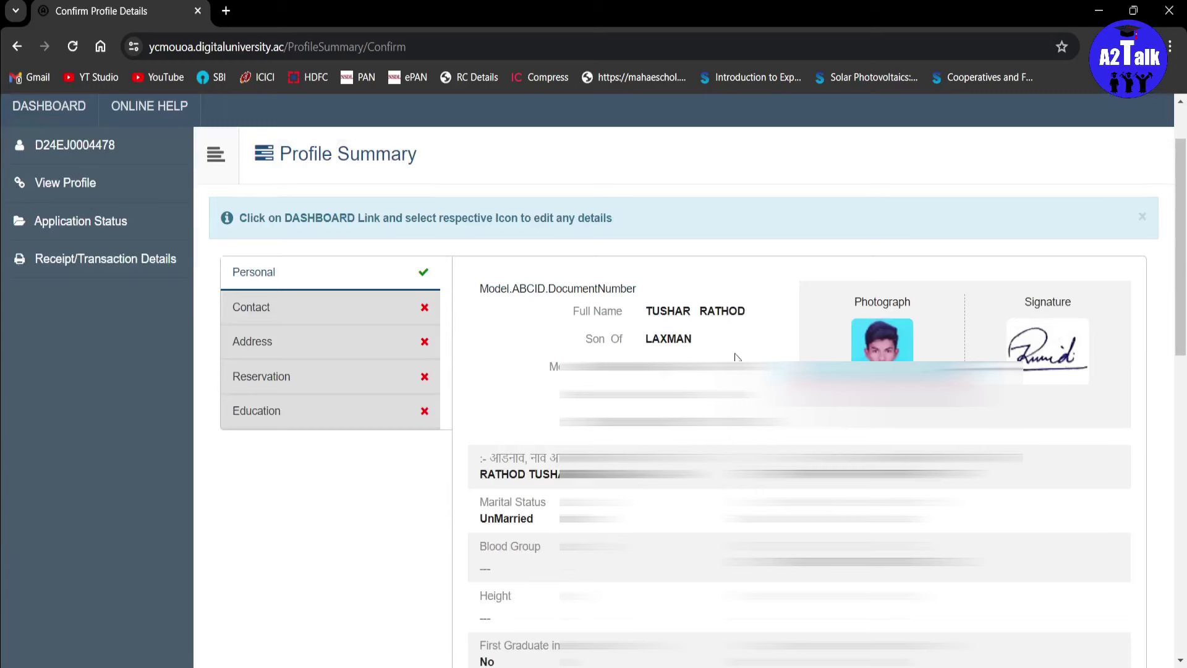
scroll(717, 339, "down", 1)
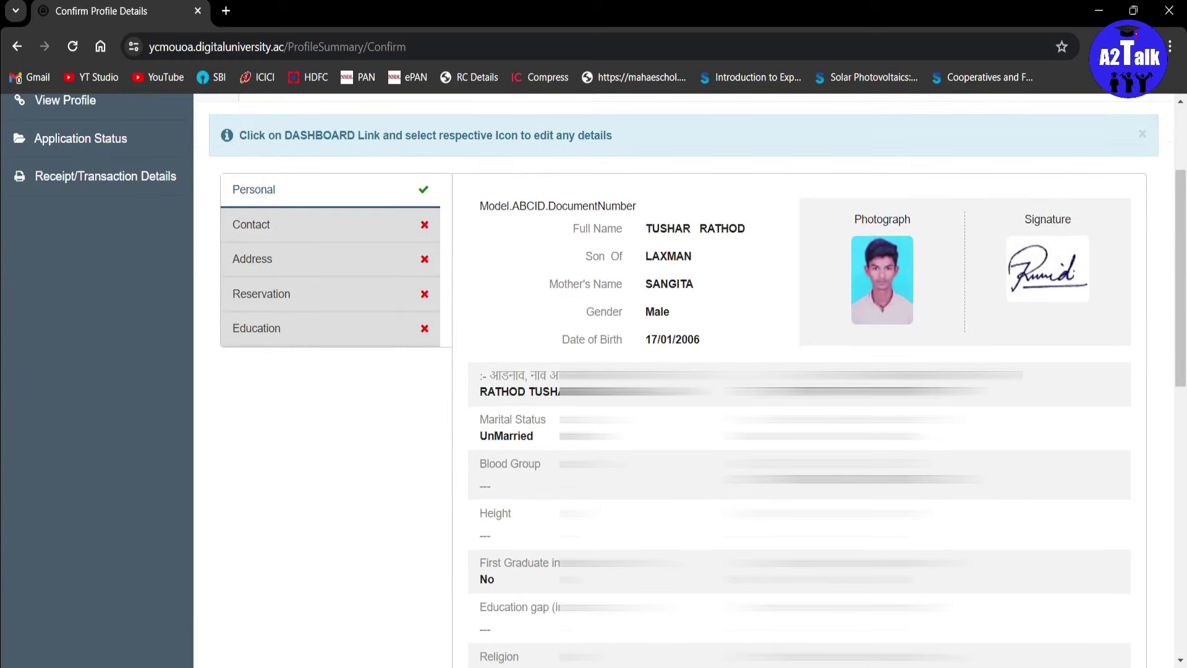
scroll(717, 339, "down", 1)
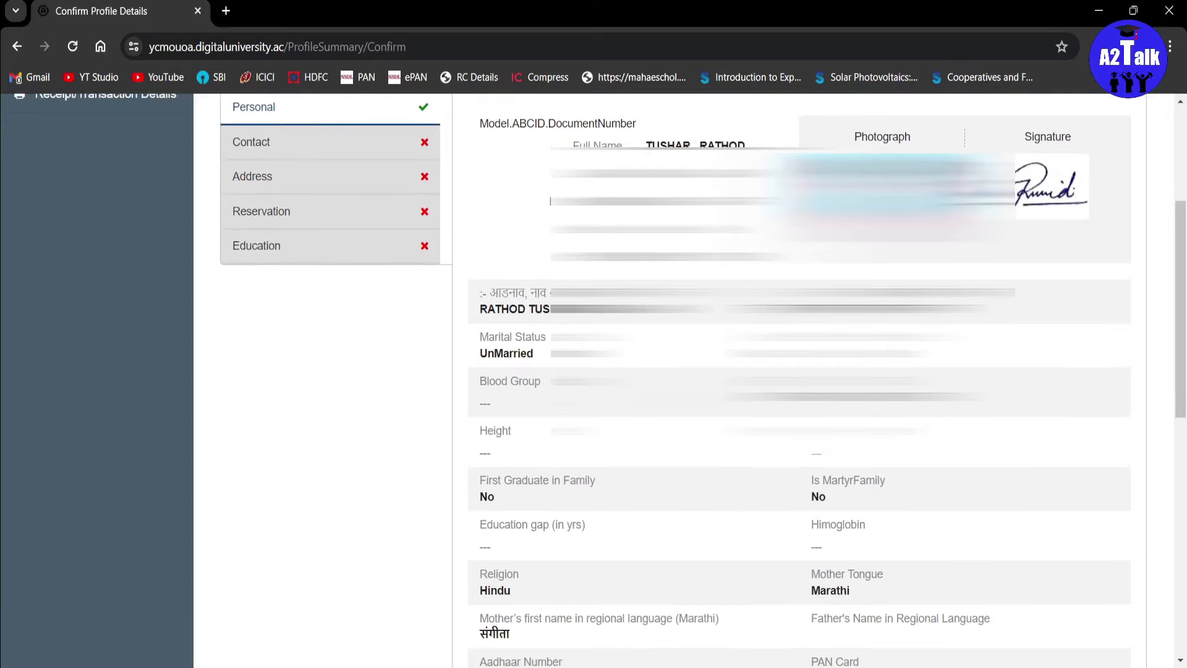
scroll(717, 339, "down", 1)
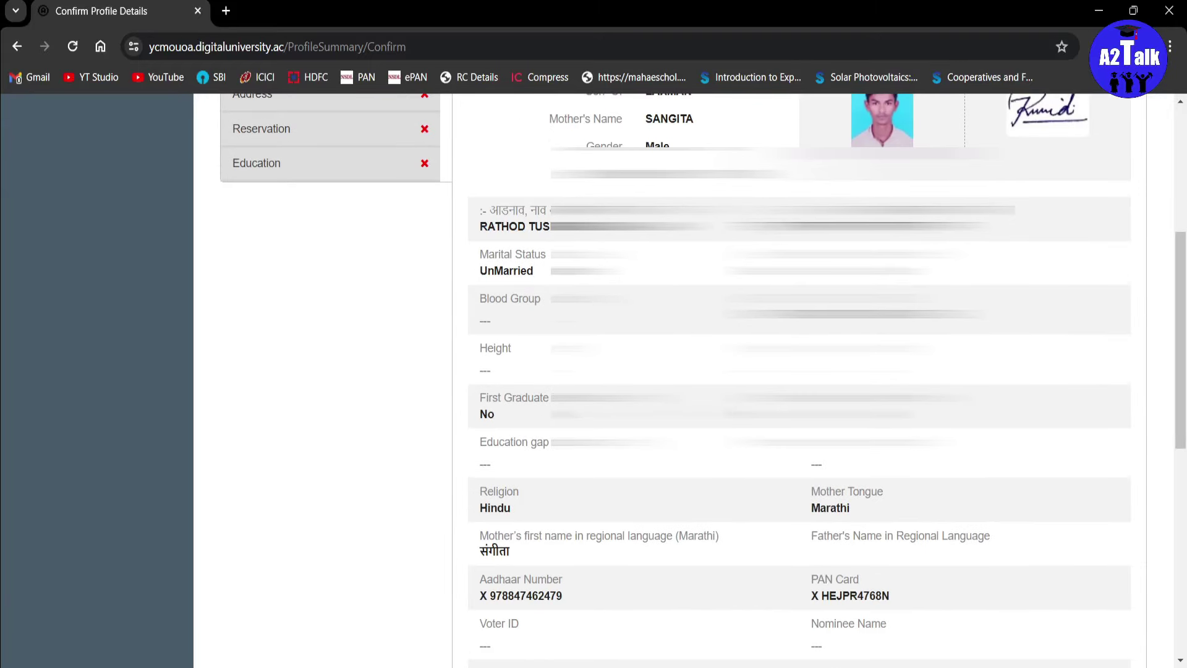
scroll(500, 413, "down", 1)
scroll(717, 339, "down", 1)
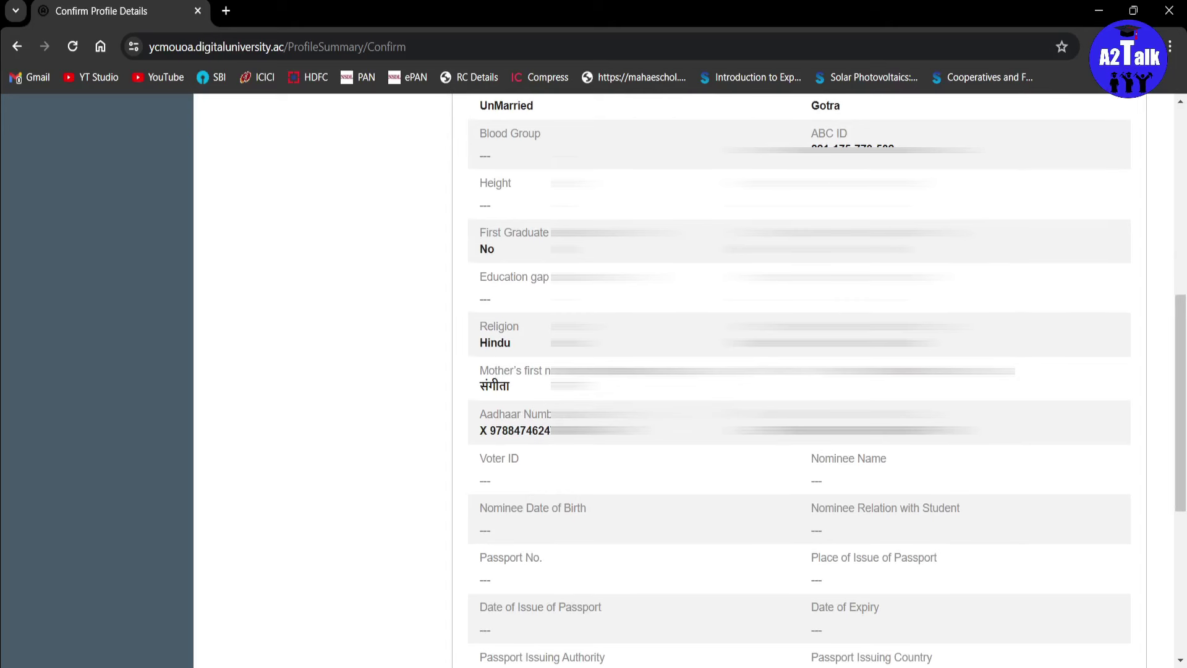
scroll(649, 411, "down", 1)
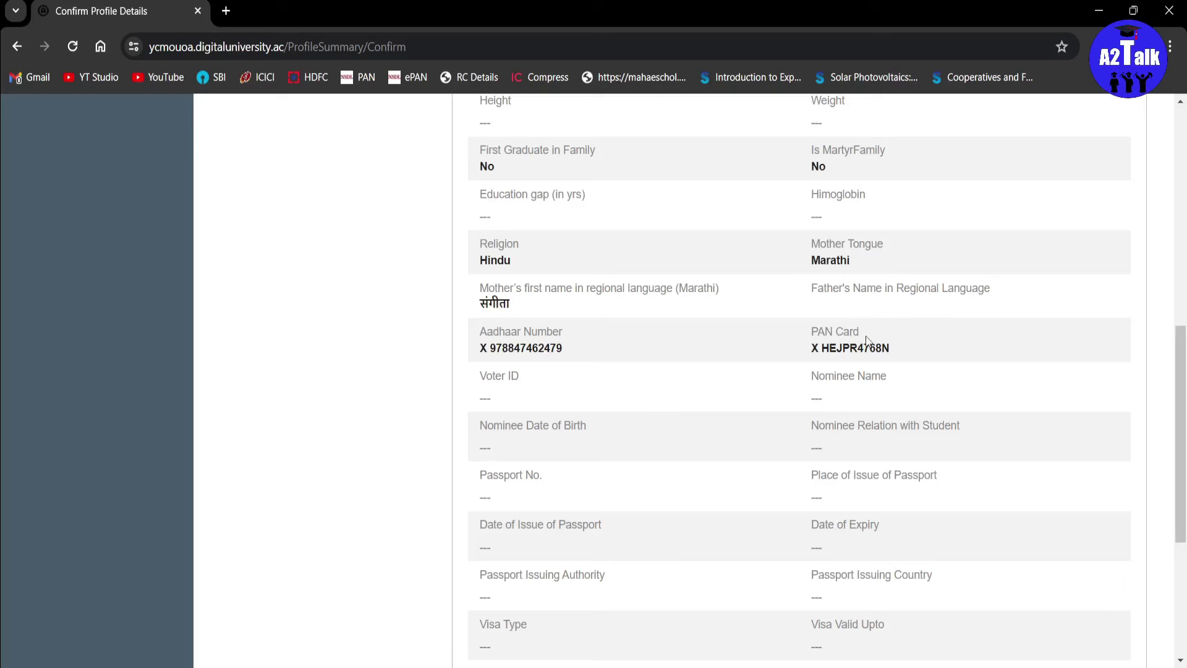
scroll(650, 400, "down", 1)
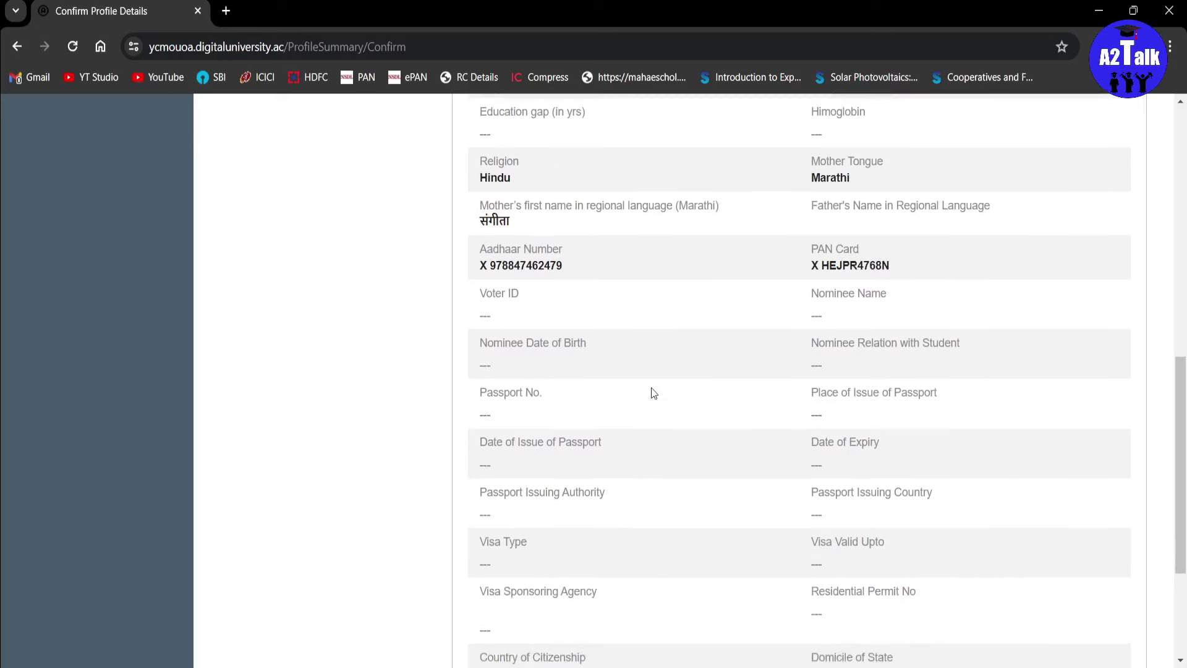
scroll(652, 394, "down", 3)
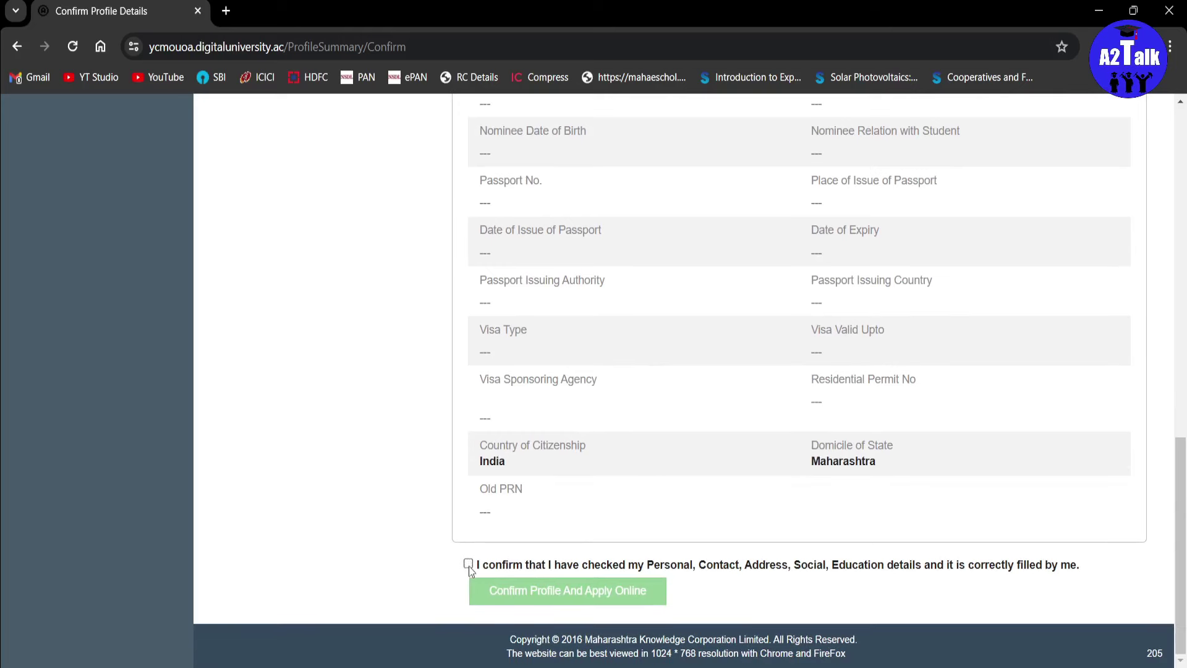
left_click(585, 591)
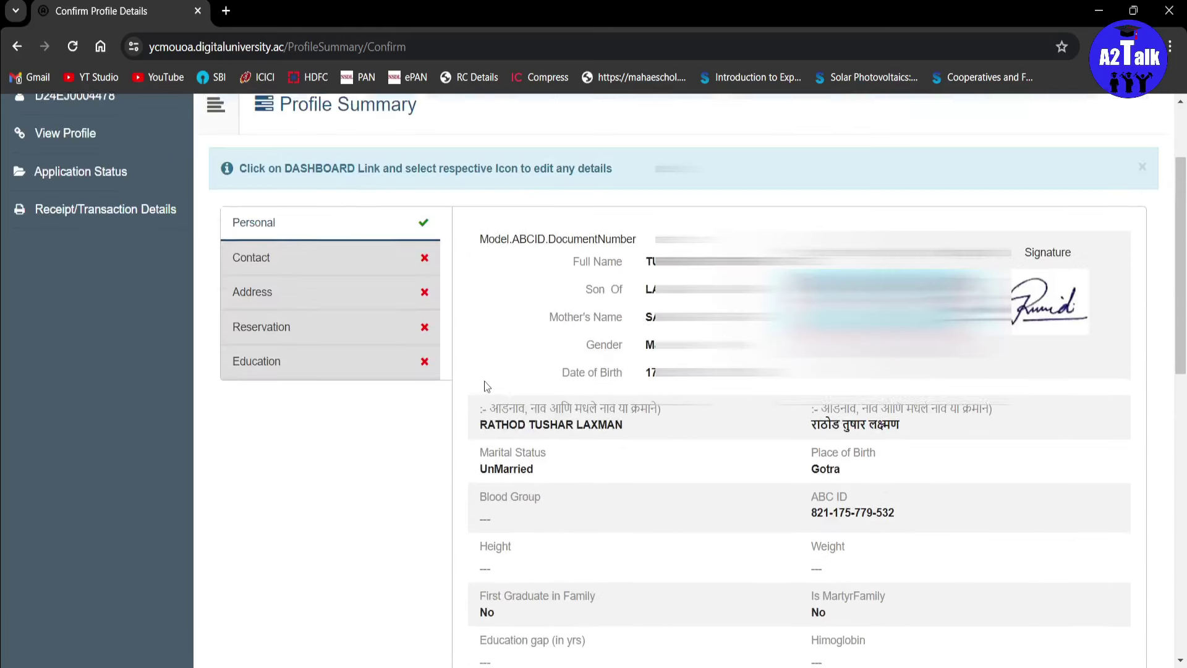
Step: Review the Contact, Address, Reservation and Education sections in turn so each gets ticked
left_click(297, 257)
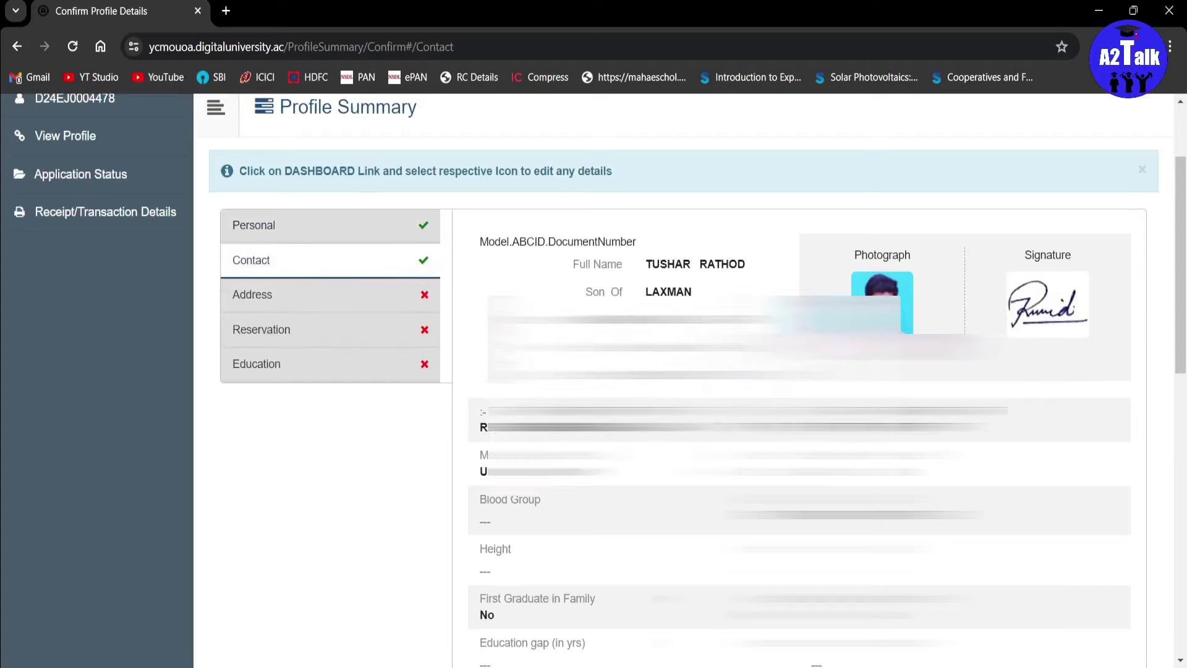
scroll(594, 377, "down", 1)
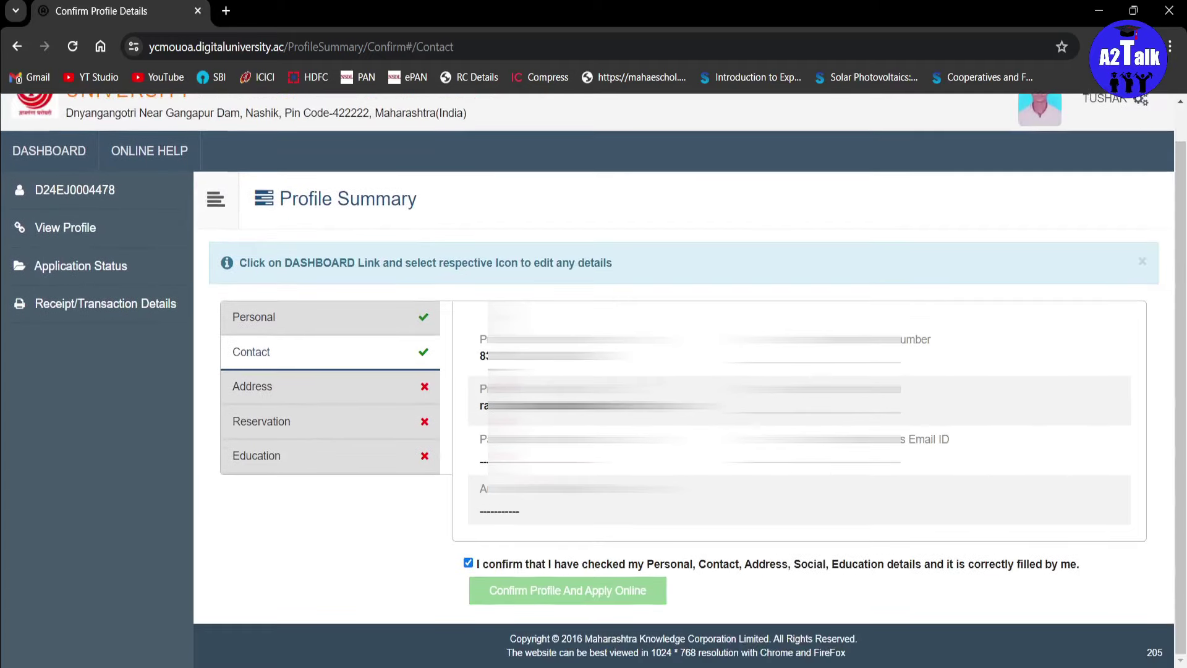
left_click(358, 397)
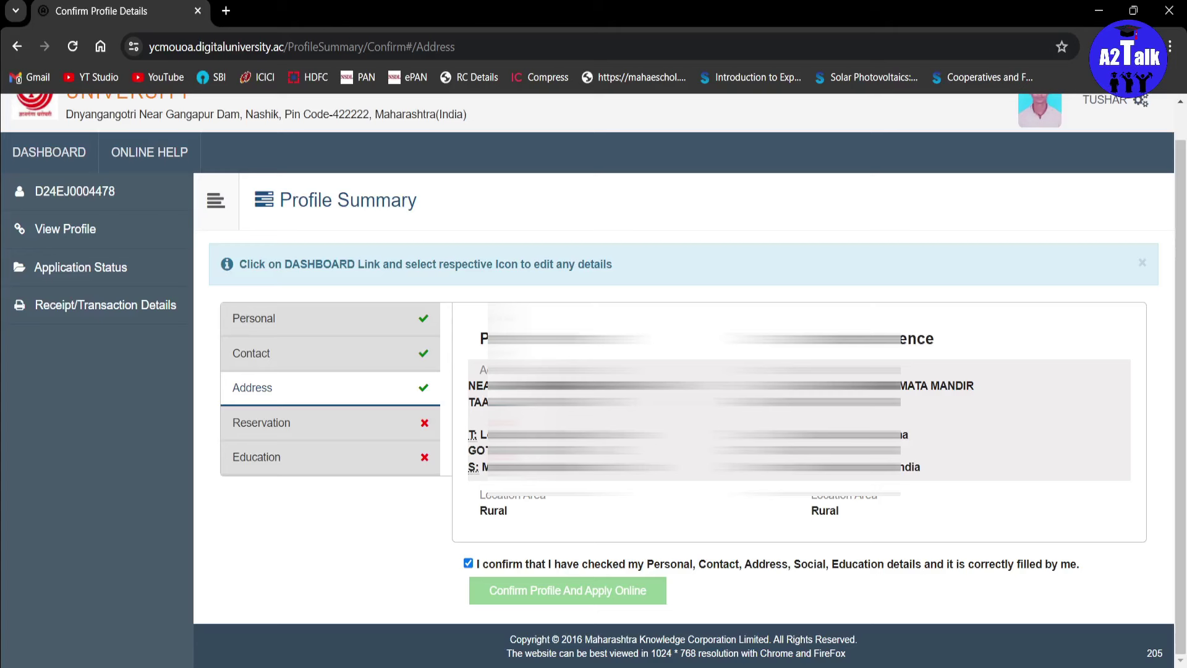
left_click(339, 431)
scroll(615, 405, "down", 3)
scroll(615, 406, "up", 3)
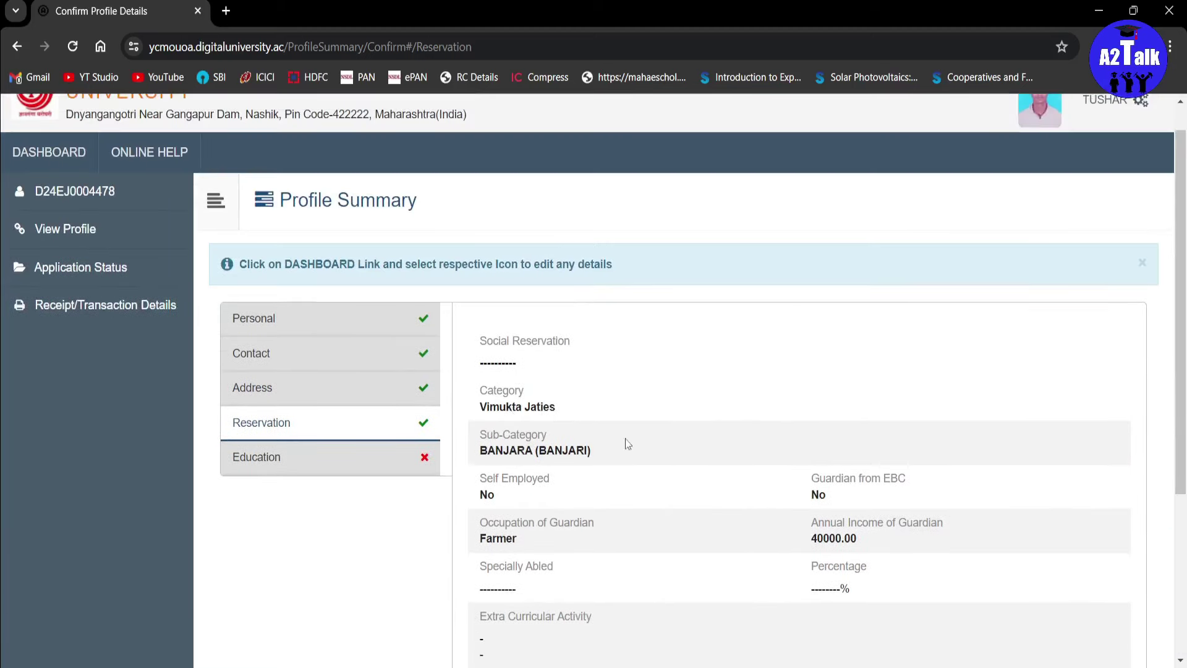
scroll(678, 443, "down", 5)
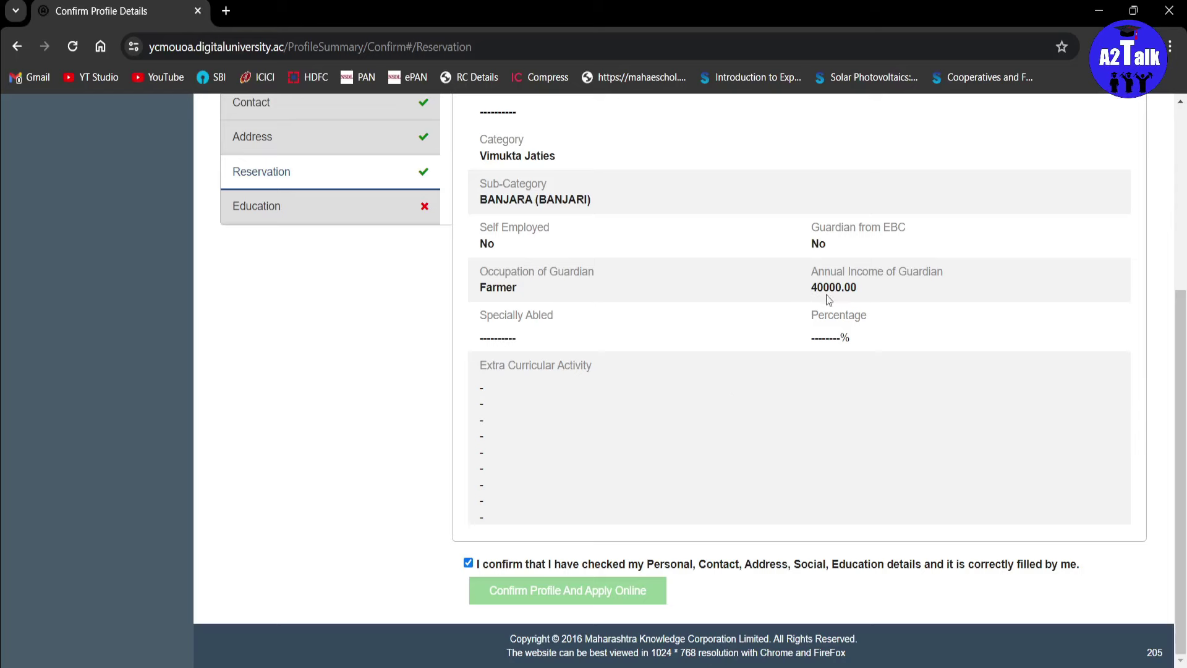
scroll(826, 294, "up", 3)
left_click(305, 384)
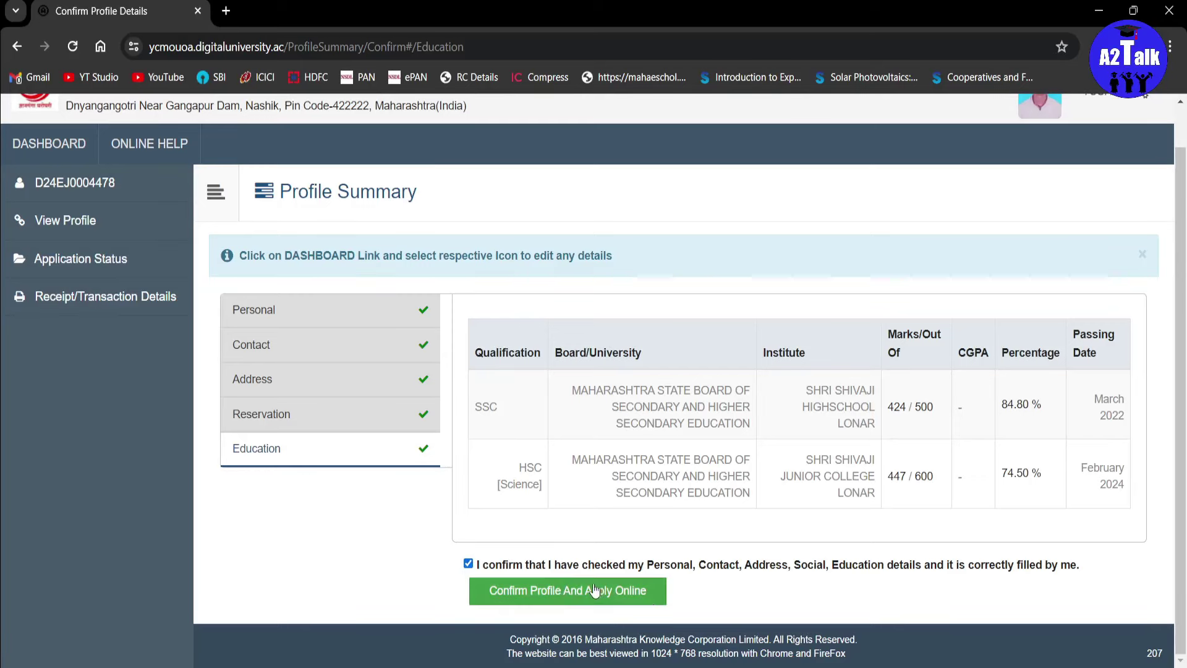
Step: Confirm the profile, search programmes for G02 and apply for F.Y.B.Com (English Medium)
left_click(573, 595)
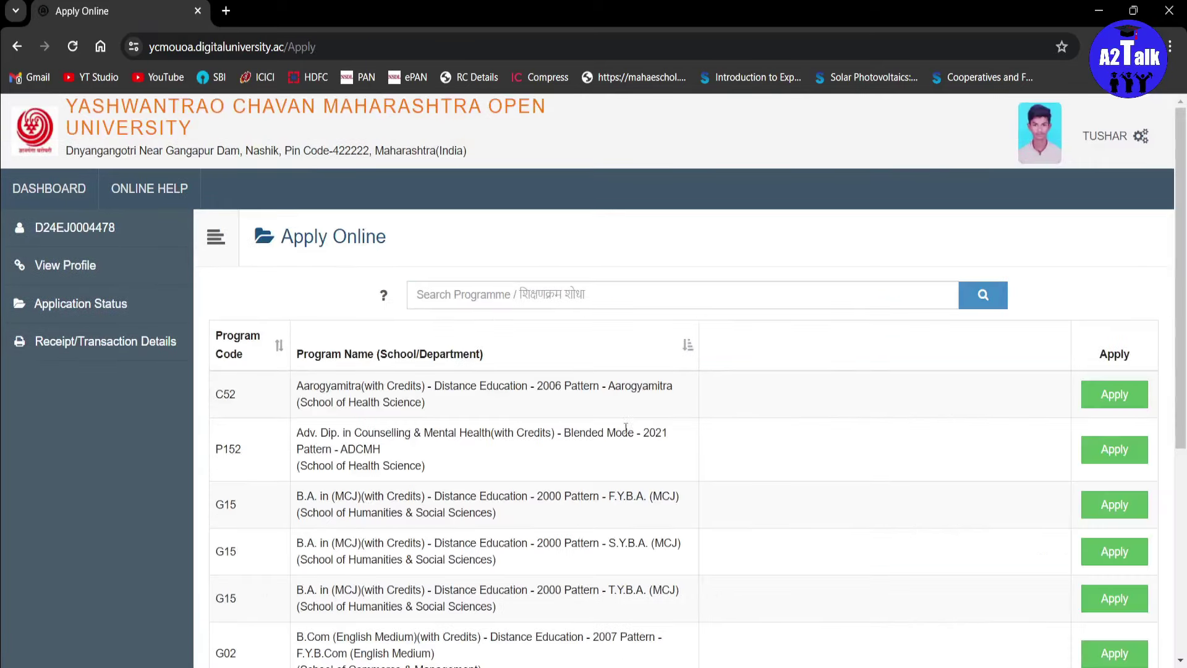
left_click(570, 298)
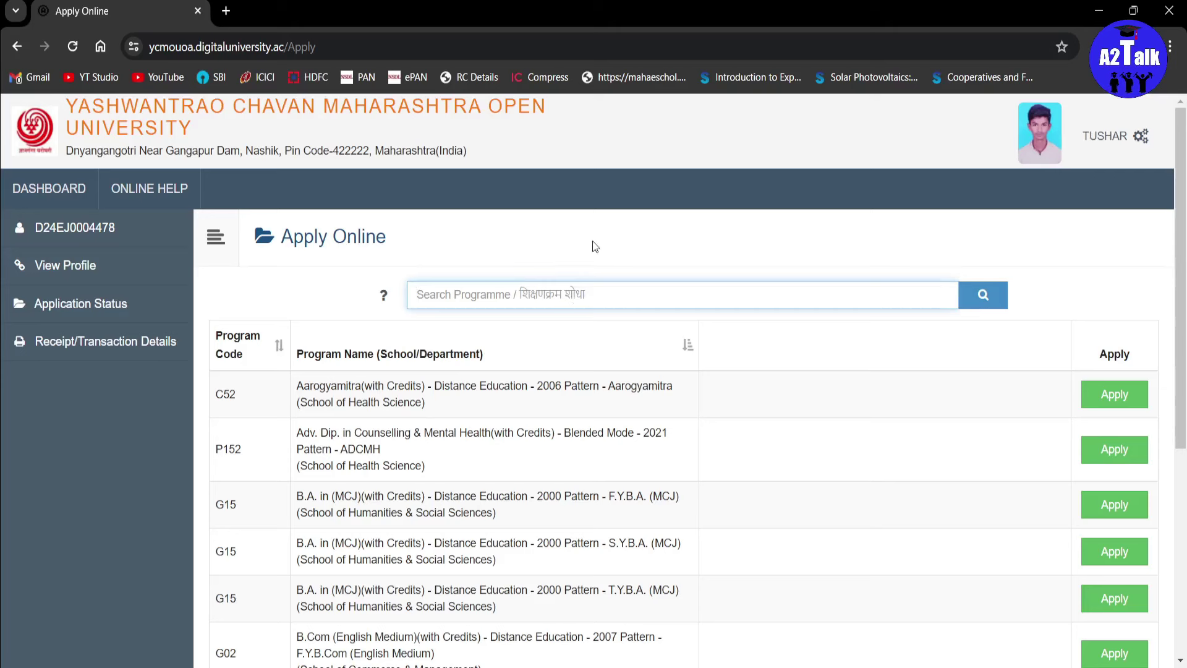
left_click(682, 226)
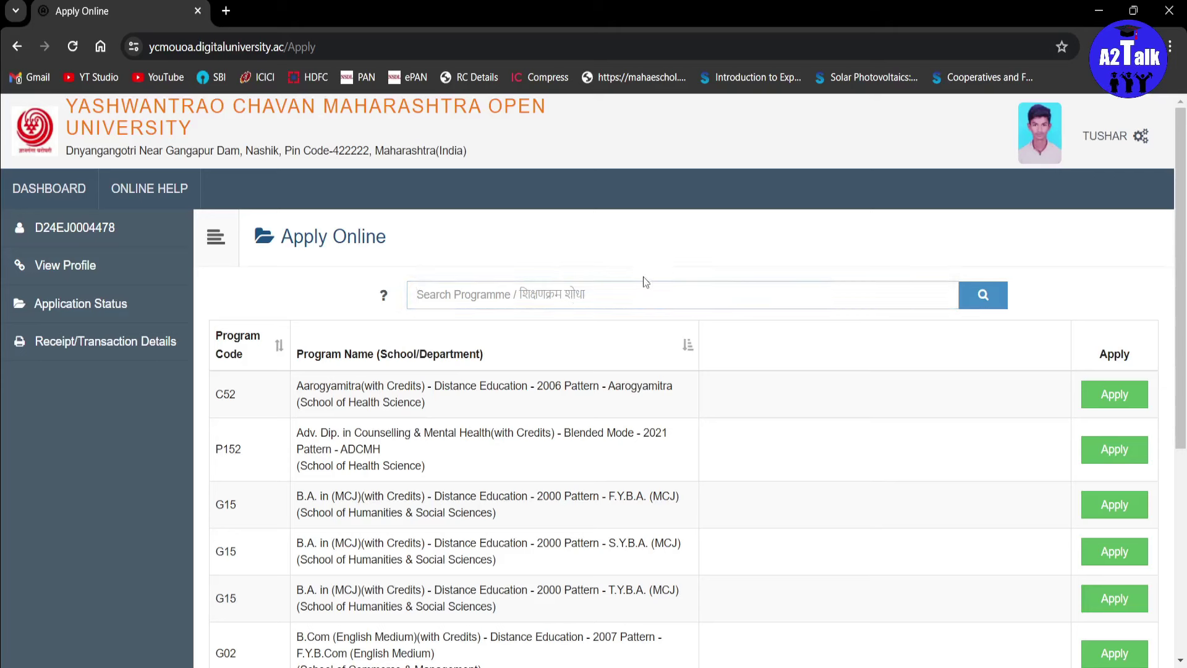
left_click(641, 305)
type("G02")
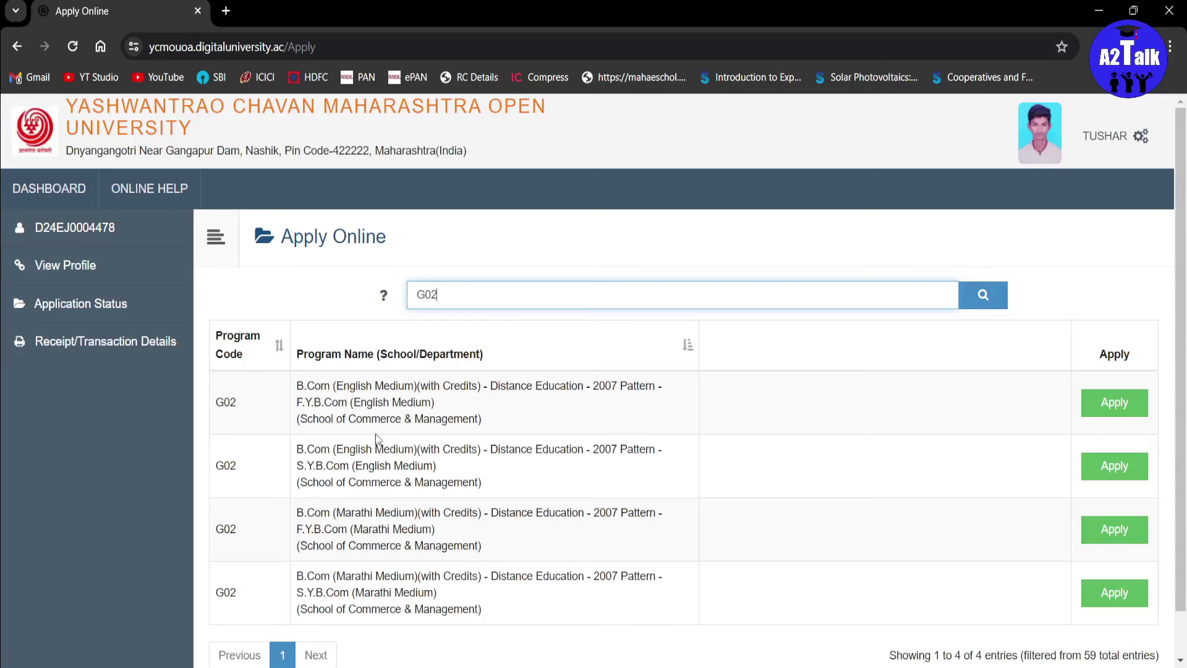
left_click(1113, 405)
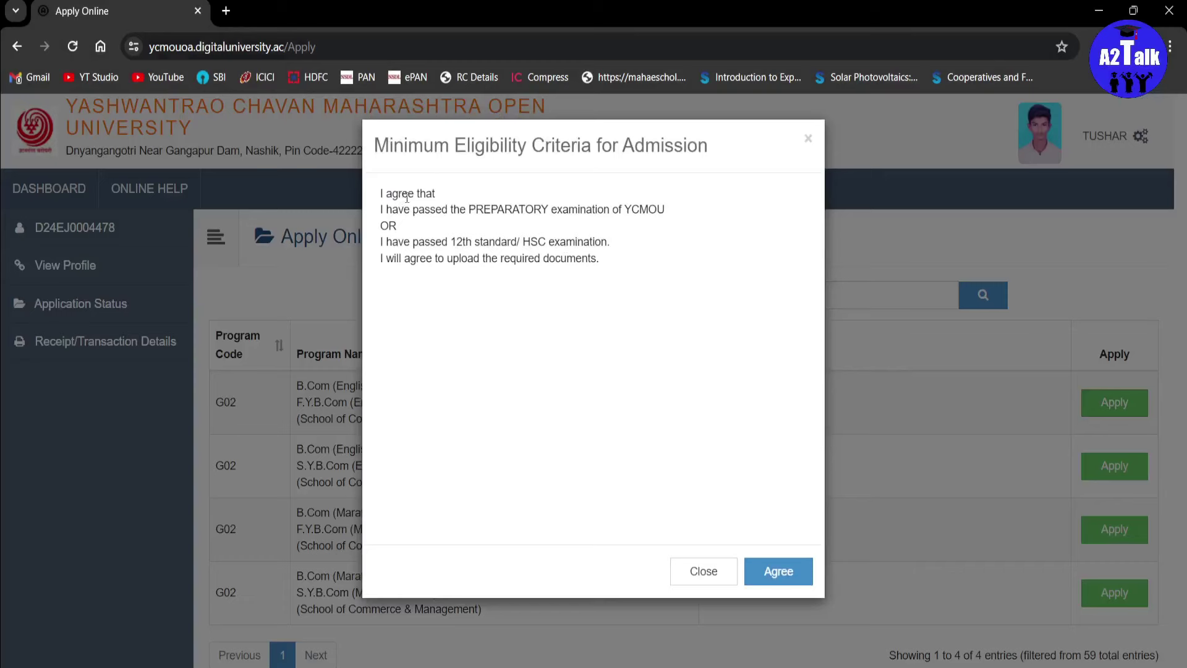
Step: Agree to the minimum eligibility criteria and save HSC [Science] as the last qualifying exam
left_click_drag(450, 209, 644, 209)
left_click(643, 210)
left_click_drag(494, 242, 595, 242)
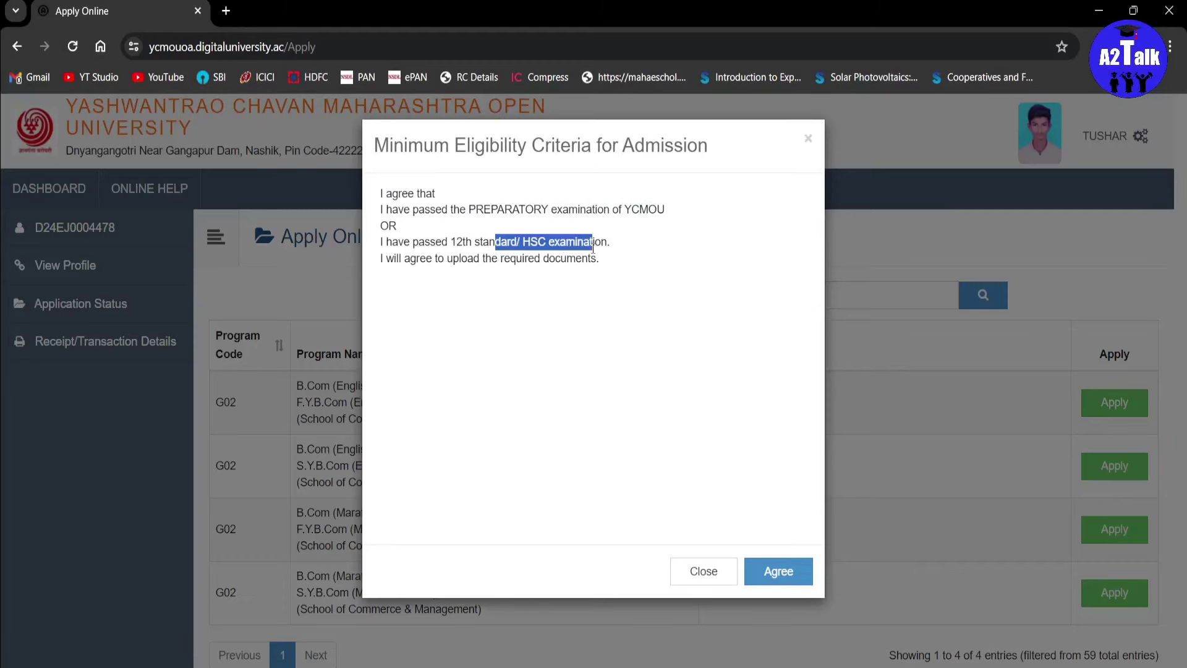
left_click(595, 242)
left_click(778, 571)
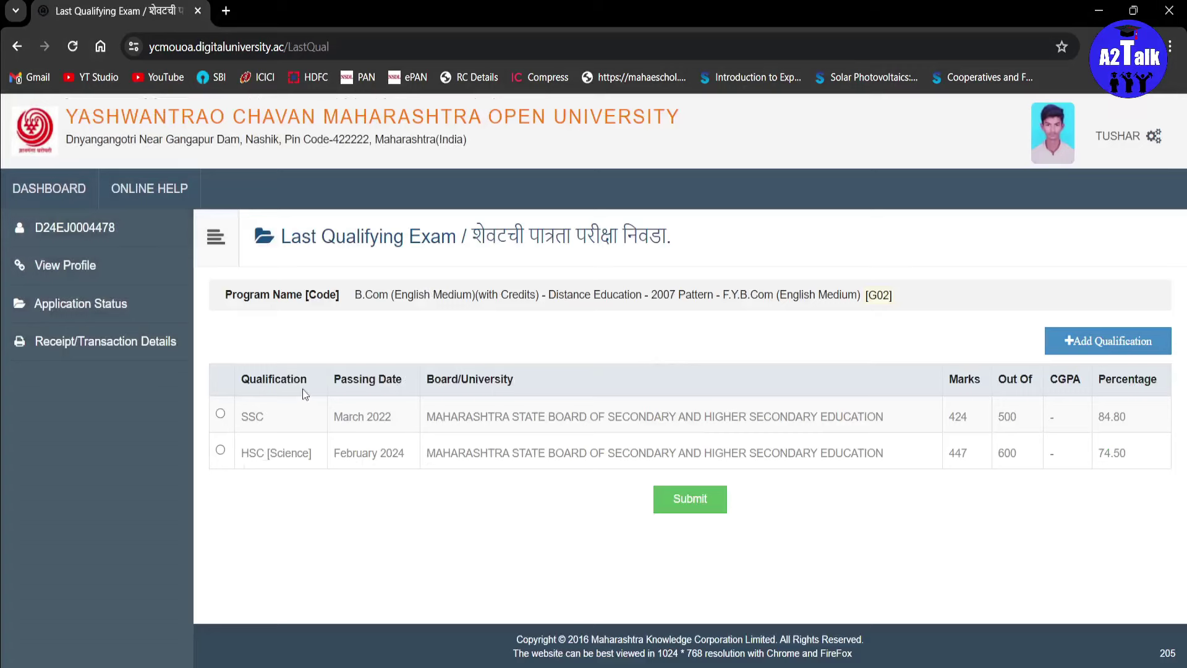
left_click_drag(267, 379, 669, 366)
left_click(220, 450)
left_click(694, 501)
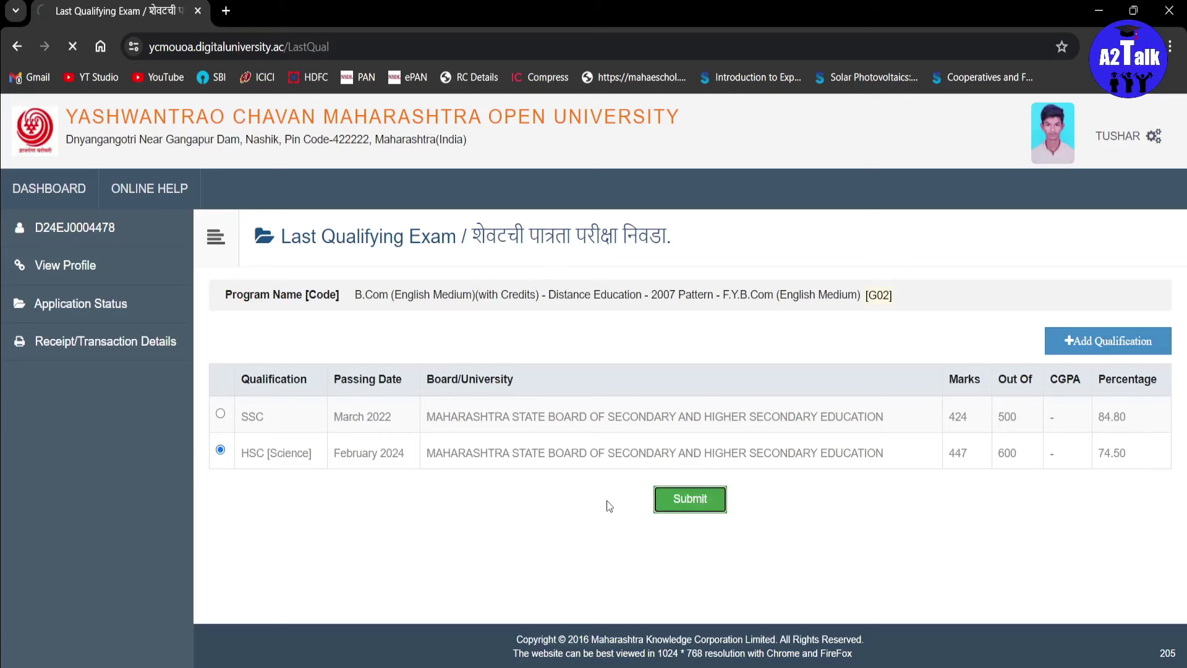
Step: Search the study centre list for 'mehe' and select RAJIV GANDHI SCIENCE COLLEGE, MEHAKAR
scroll(562, 439, "down", 4)
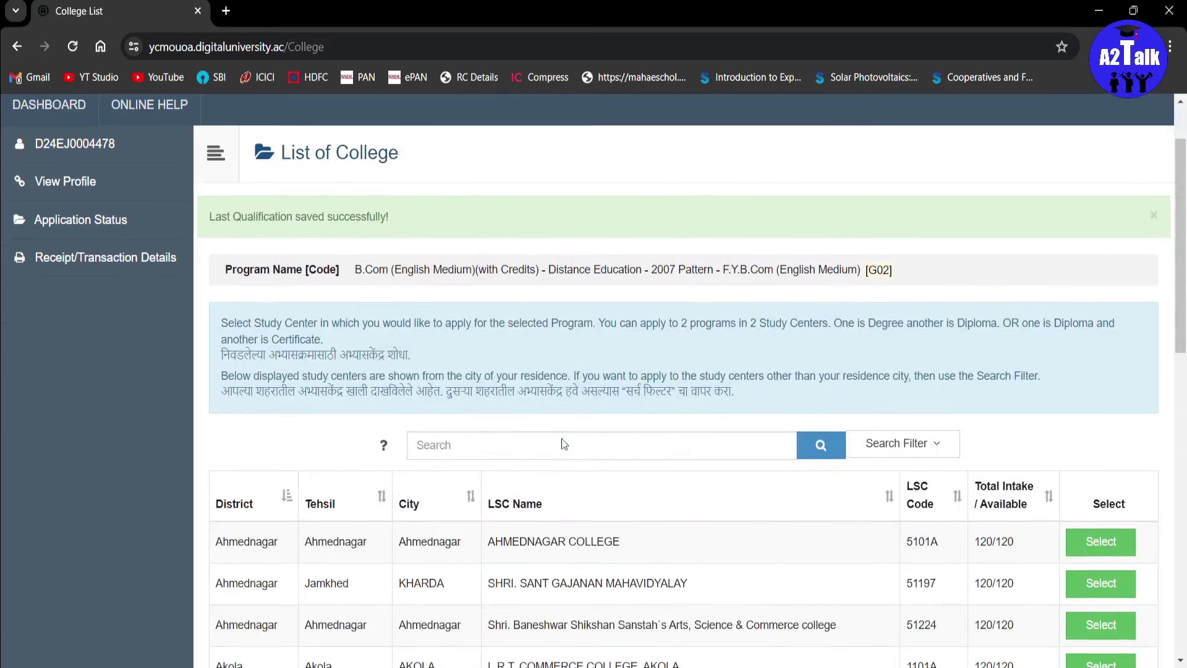
left_click(523, 280)
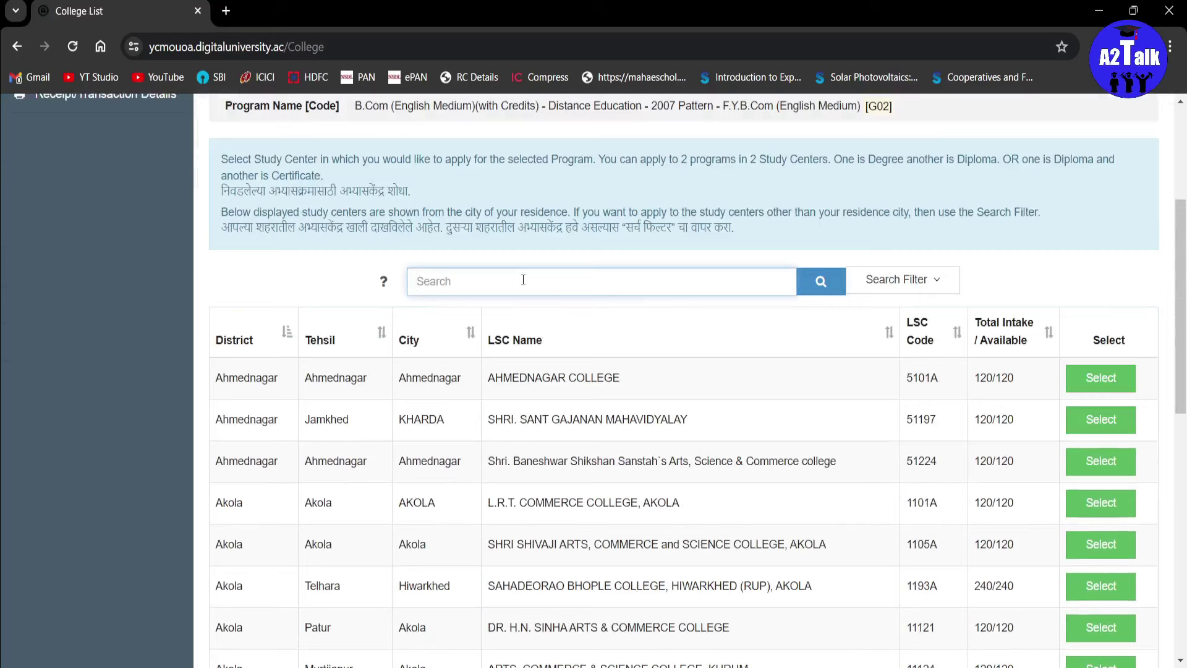
type("LONAR")
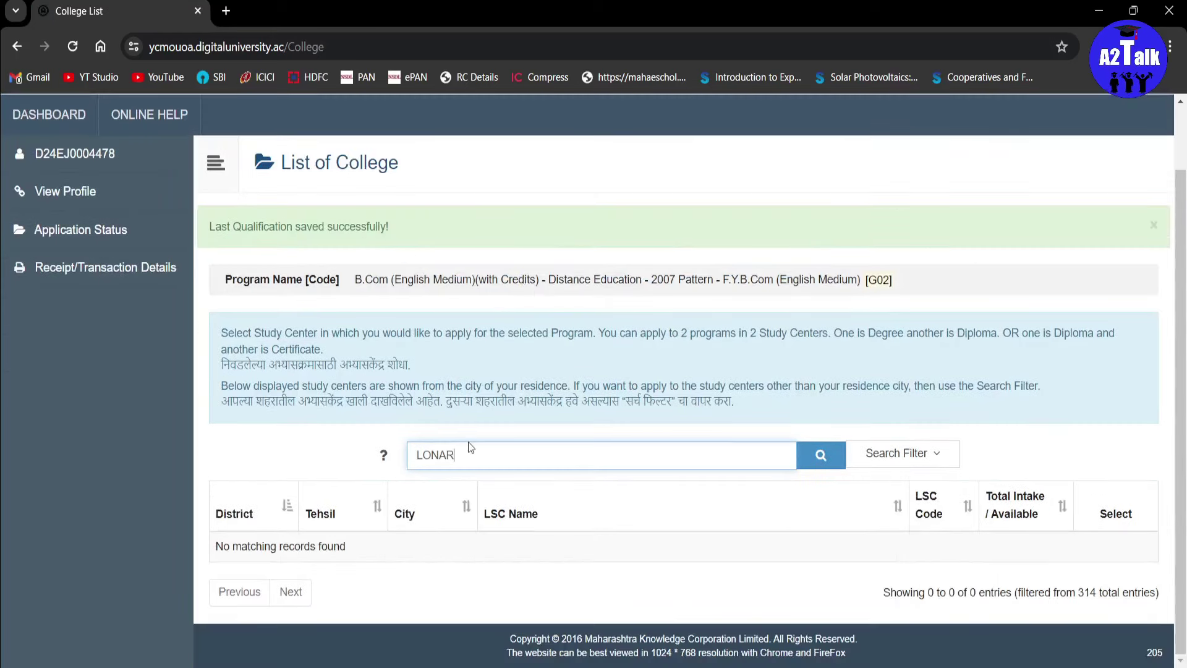
key("ctrl+a")
type("SUL")
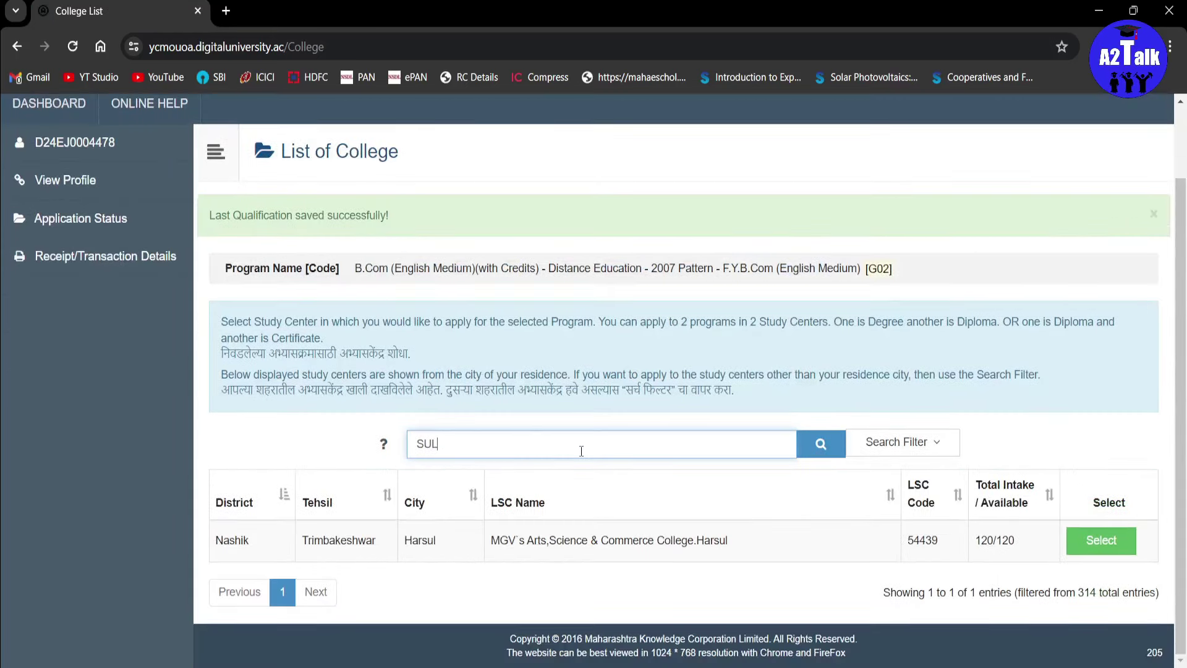
type("TA")
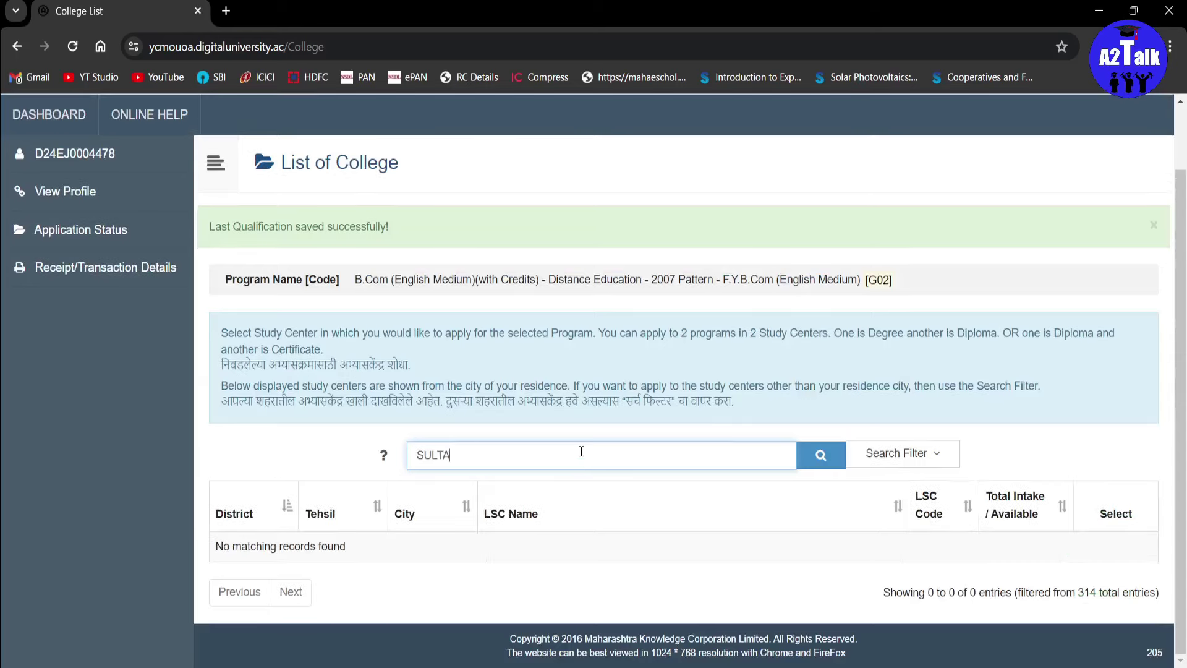
key("BackSpace")
key("BackSpace")
key("BackSpace")
key("BackSpace")
key("BackSpace")
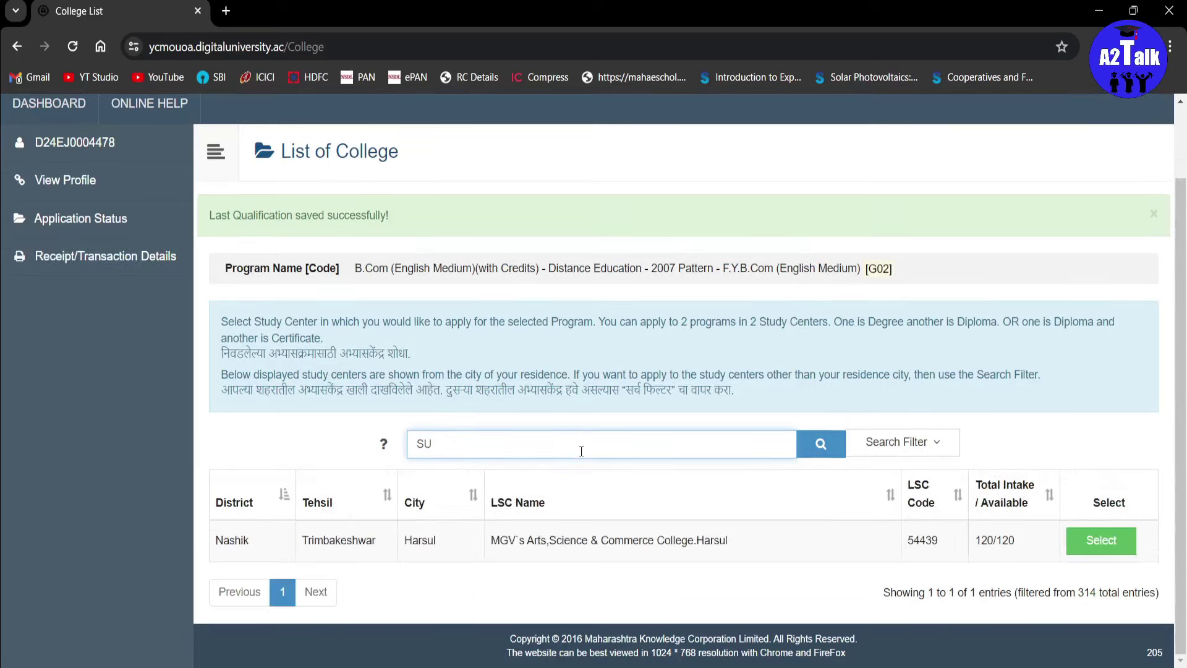
type("sul")
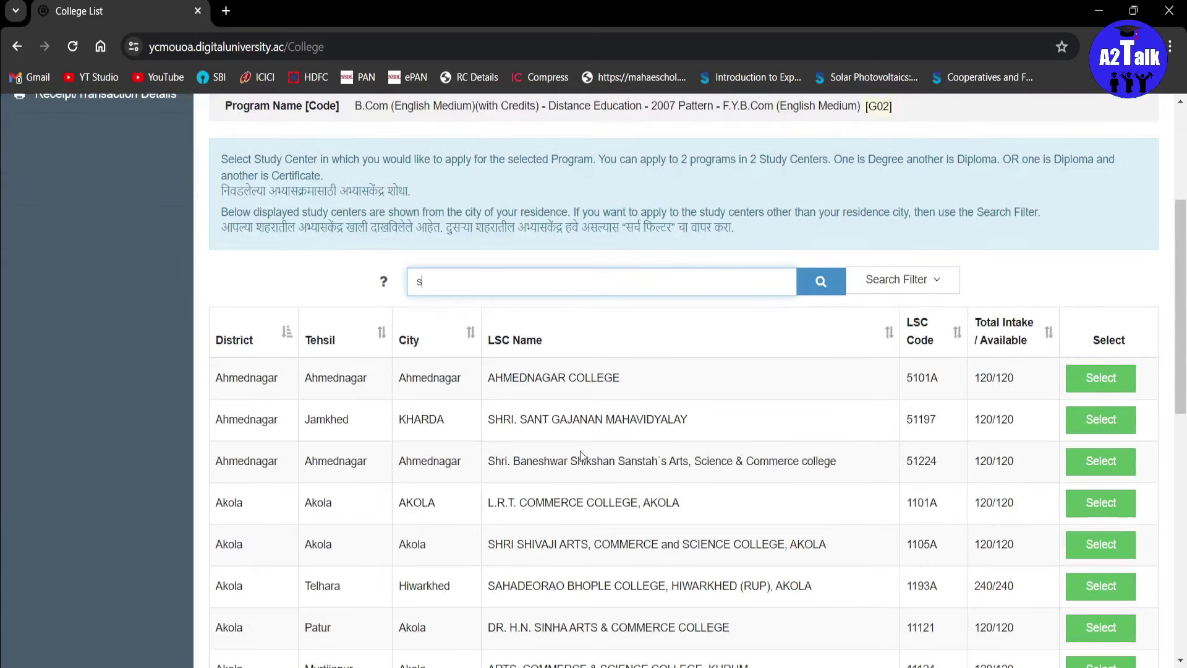
key("BackSpace")
key("BackSpace")
key("BackSpace")
type("sult")
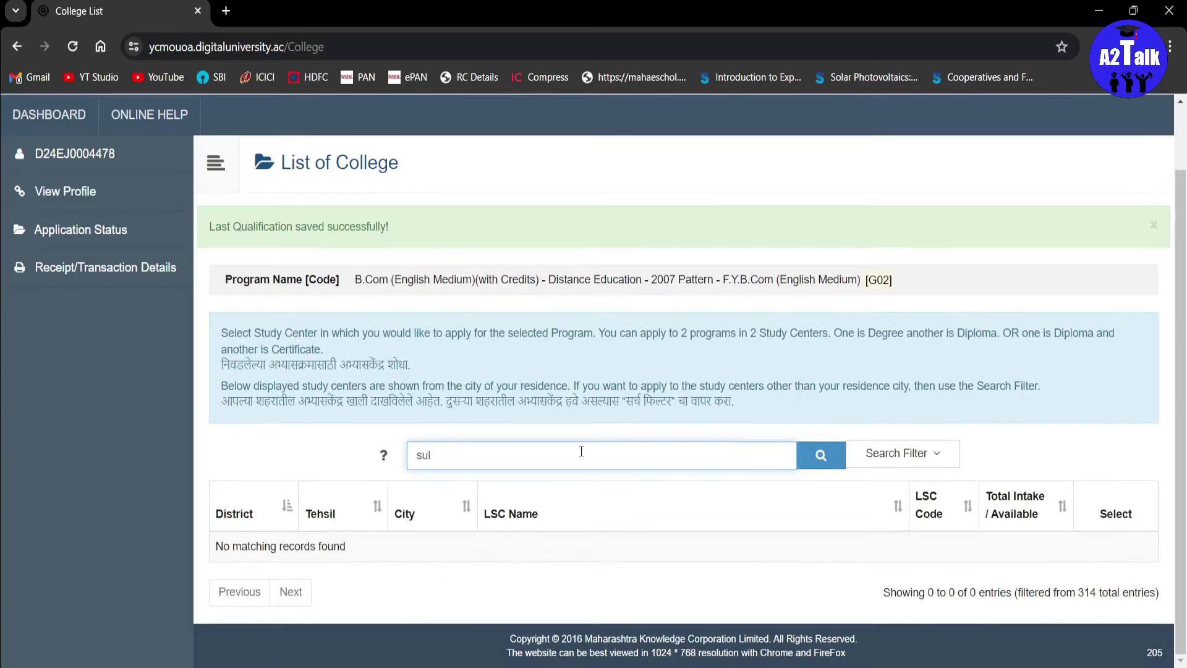
key("BackSpace")
key("BackSpace")
key("BackSpace")
type("mehe")
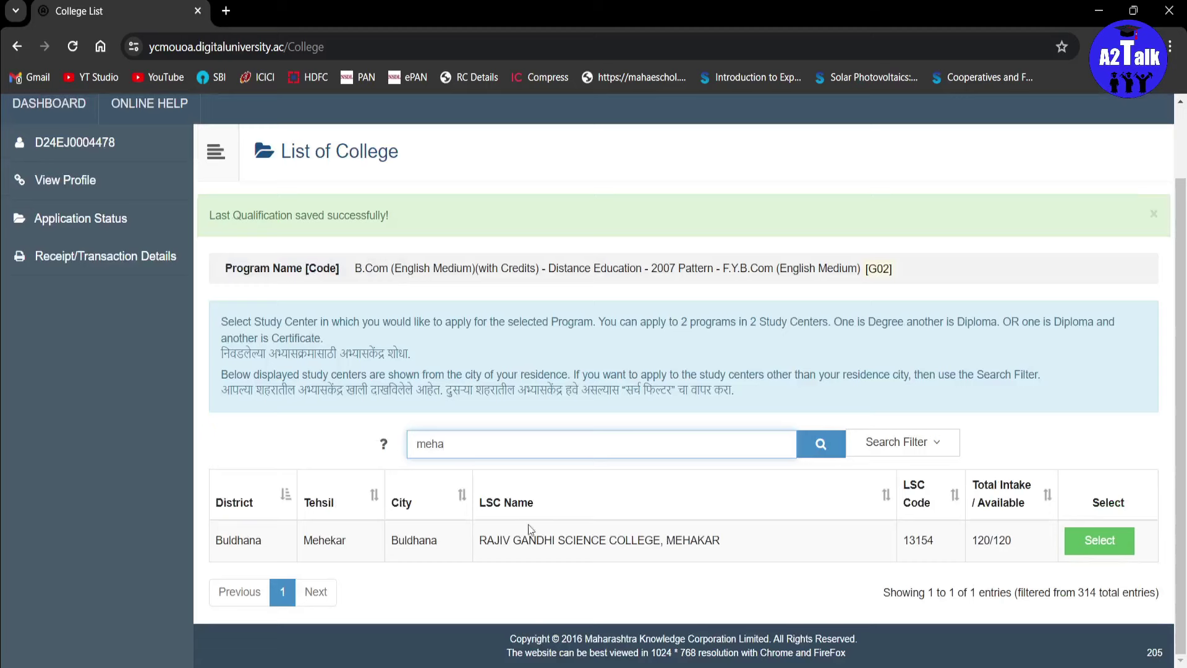
left_click(1115, 554)
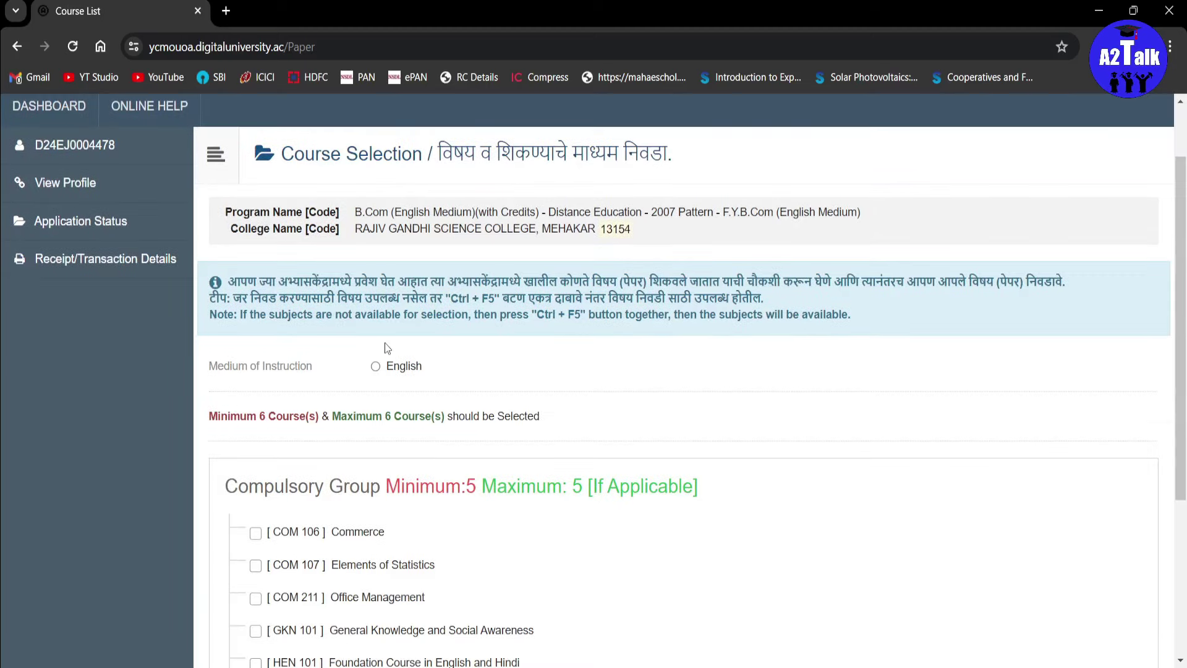
Step: Choose English medium, tick the five compulsory courses plus ENG 102, and save through the summary
left_click(378, 368)
scroll(344, 359, "down", 4)
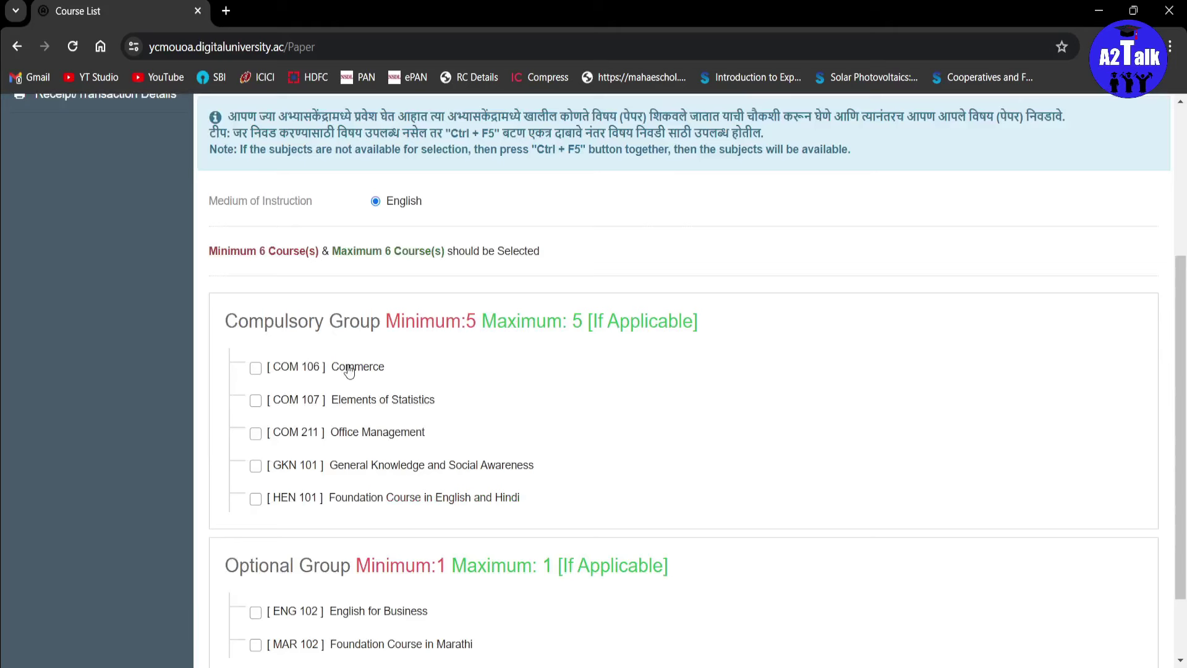
left_click(375, 521)
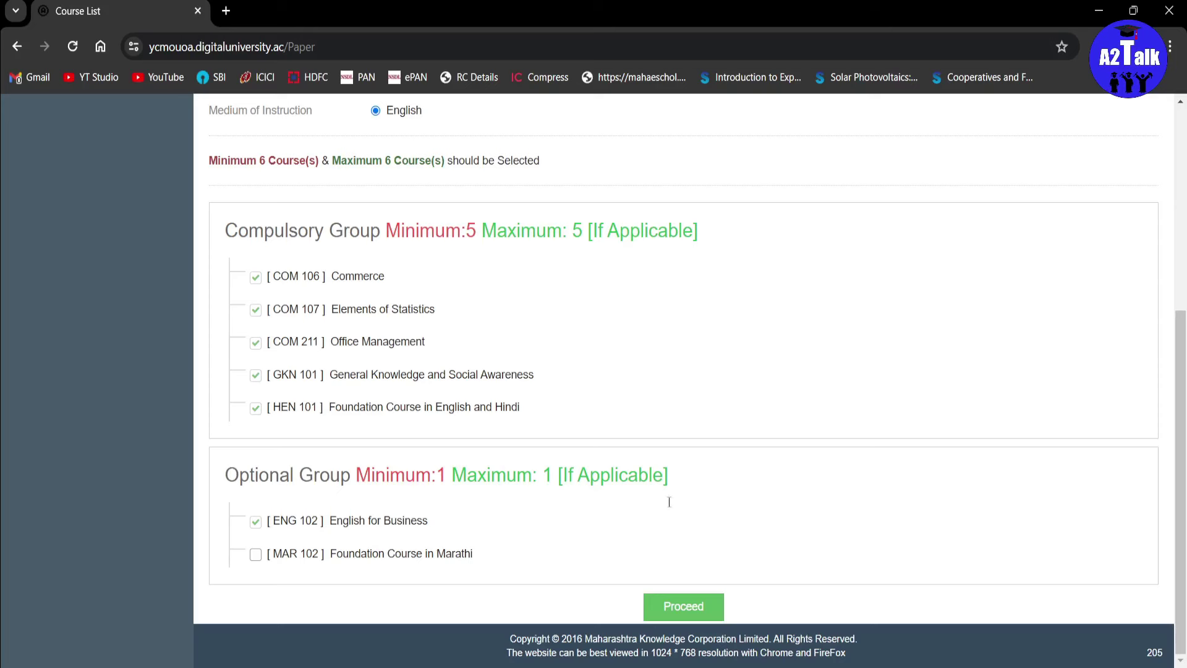
left_click(690, 606)
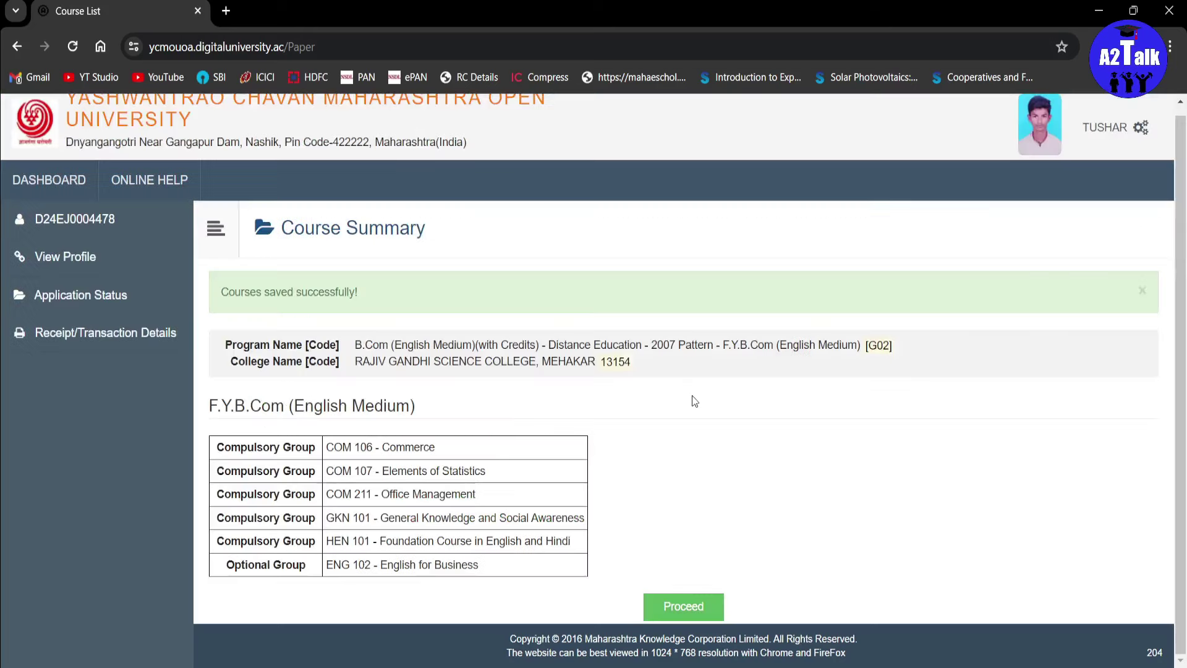
left_click(711, 607)
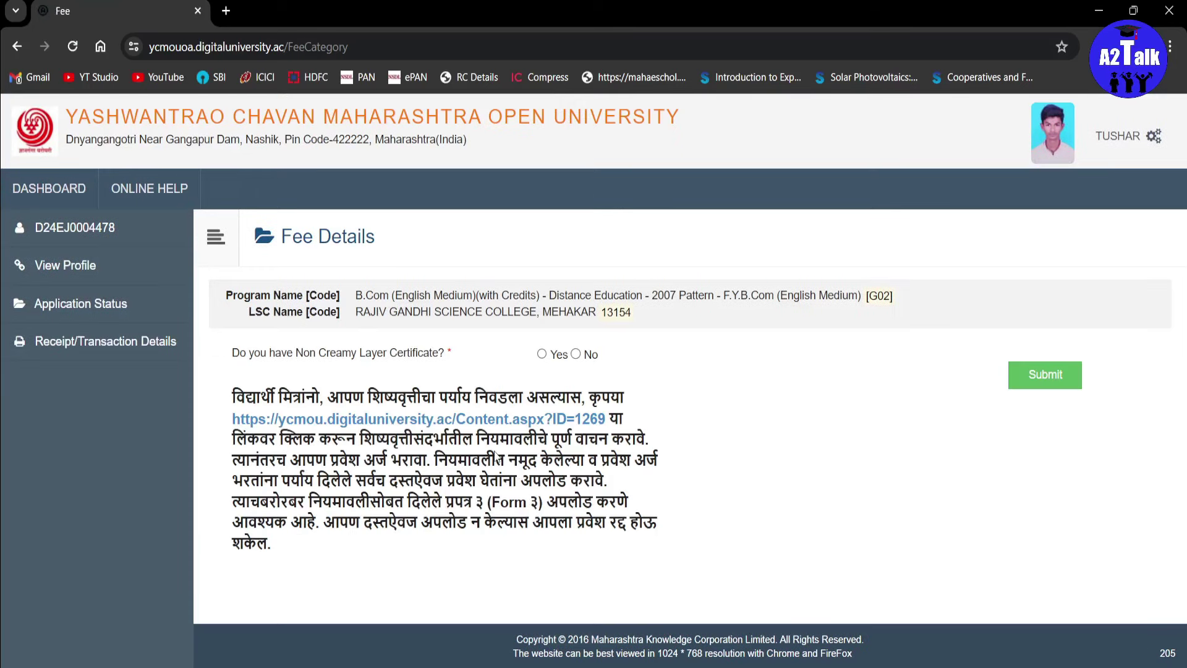
Step: Answer No to the Non Creamy Layer Certificate question and submit it
left_click_drag(317, 352, 440, 351)
left_click(439, 351)
left_click_drag(371, 352, 455, 354)
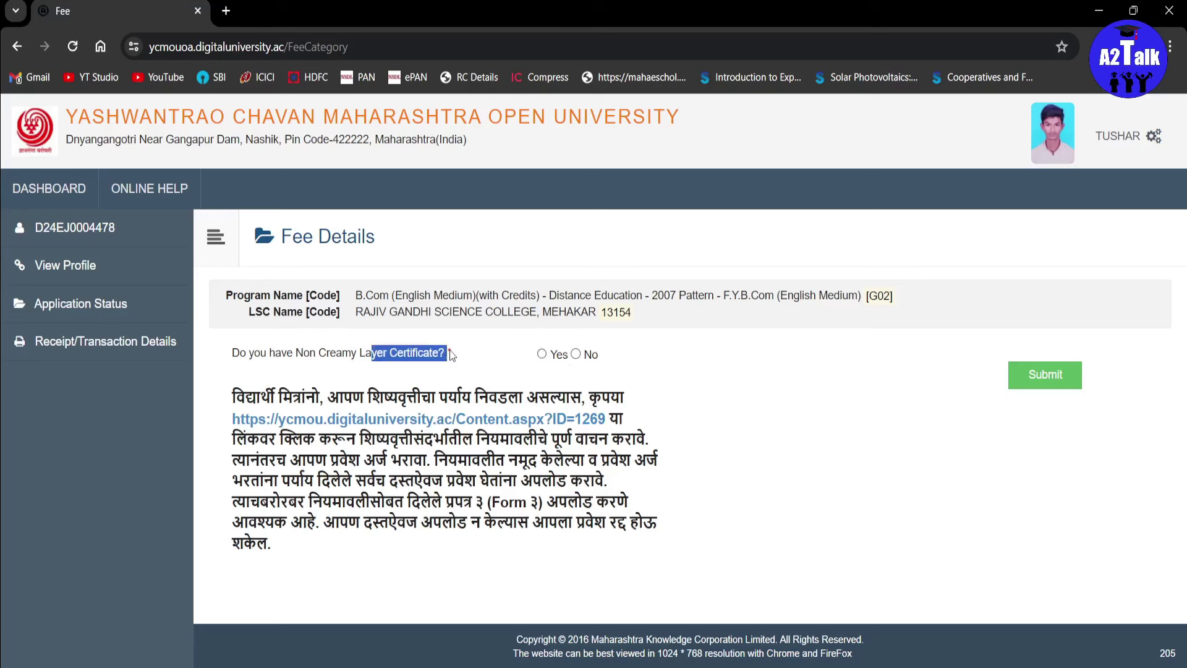
left_click(455, 354)
left_click(575, 354)
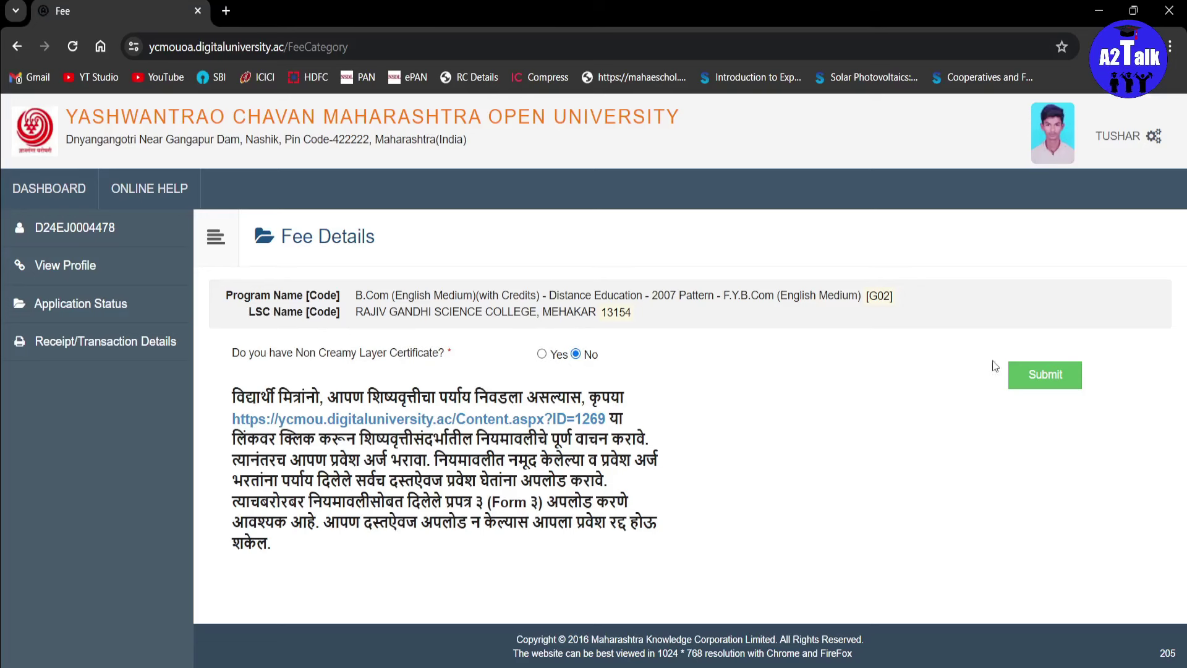
left_click(1045, 375)
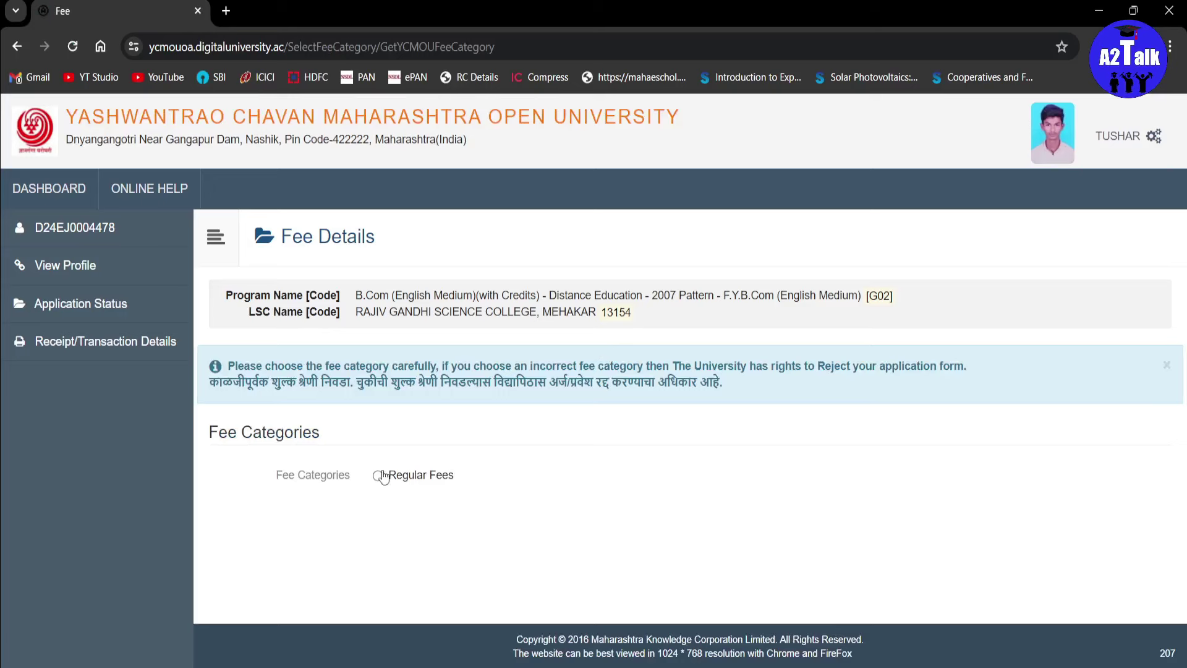
Step: Choose the Regular Fees category and check the Total Fee Amount of 3388
left_click(377, 475)
scroll(622, 435, "down", 8)
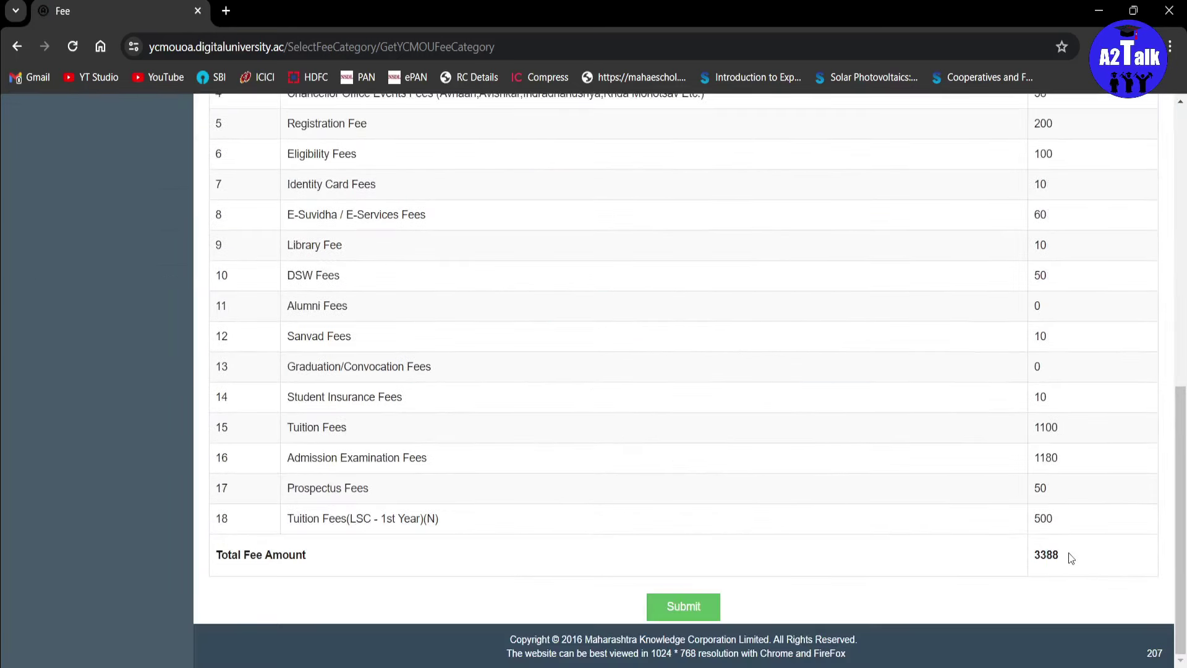
left_click_drag(1073, 554, 996, 555)
left_click(1049, 560)
double_click(1052, 562)
key("Home")
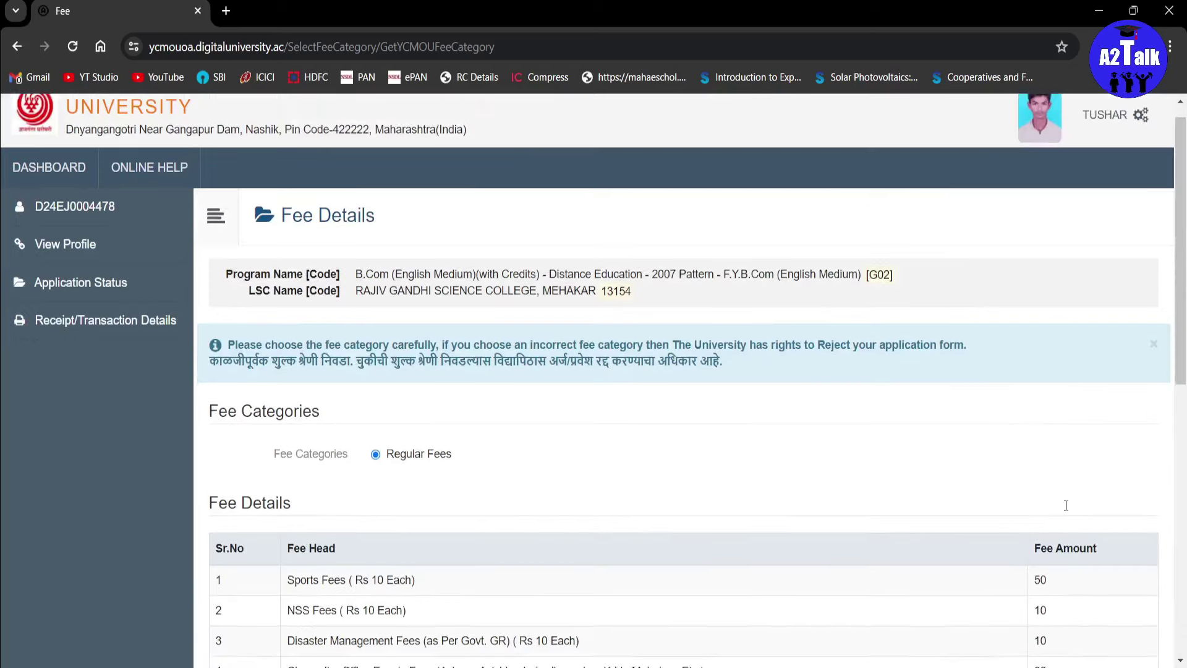
key("End")
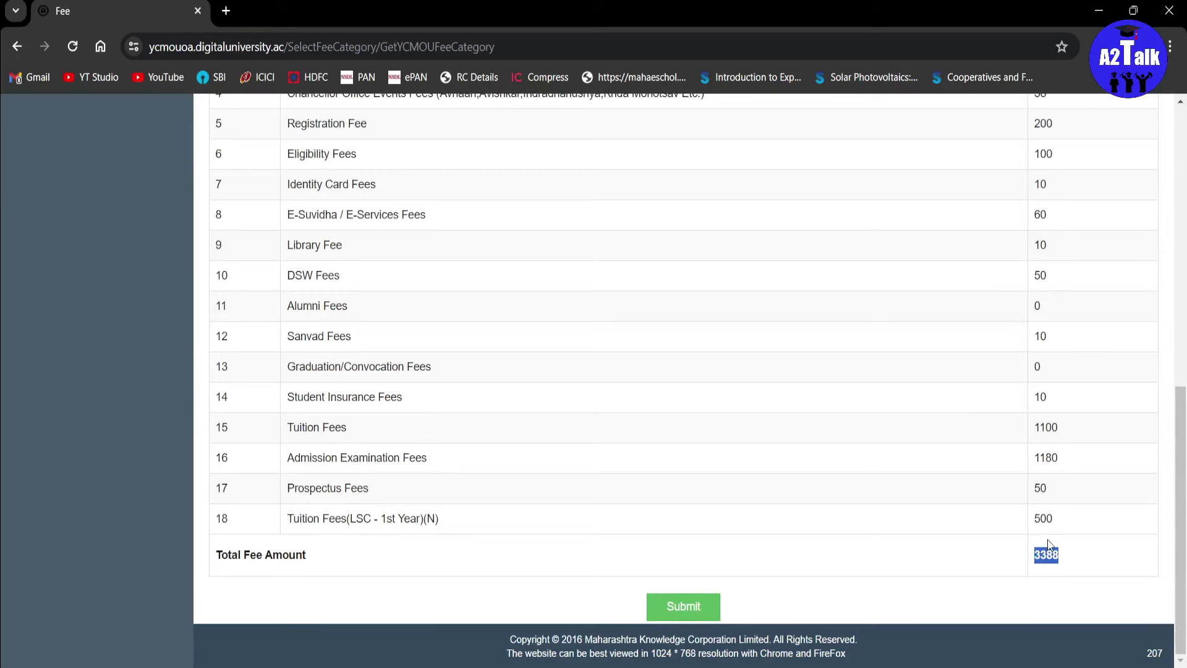
scroll(1047, 539, "up", 10)
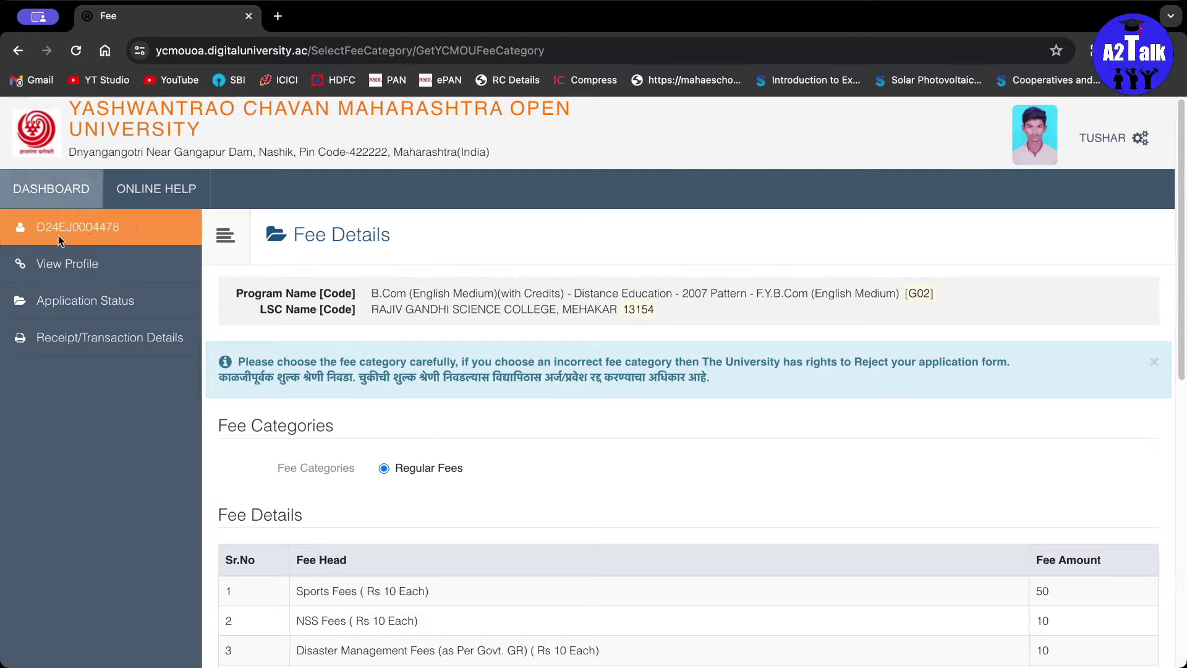
Step: Return to the dashboard, view the Apply Online list, and browse the profile's Address, Reservation and Education sections
left_click(98, 189)
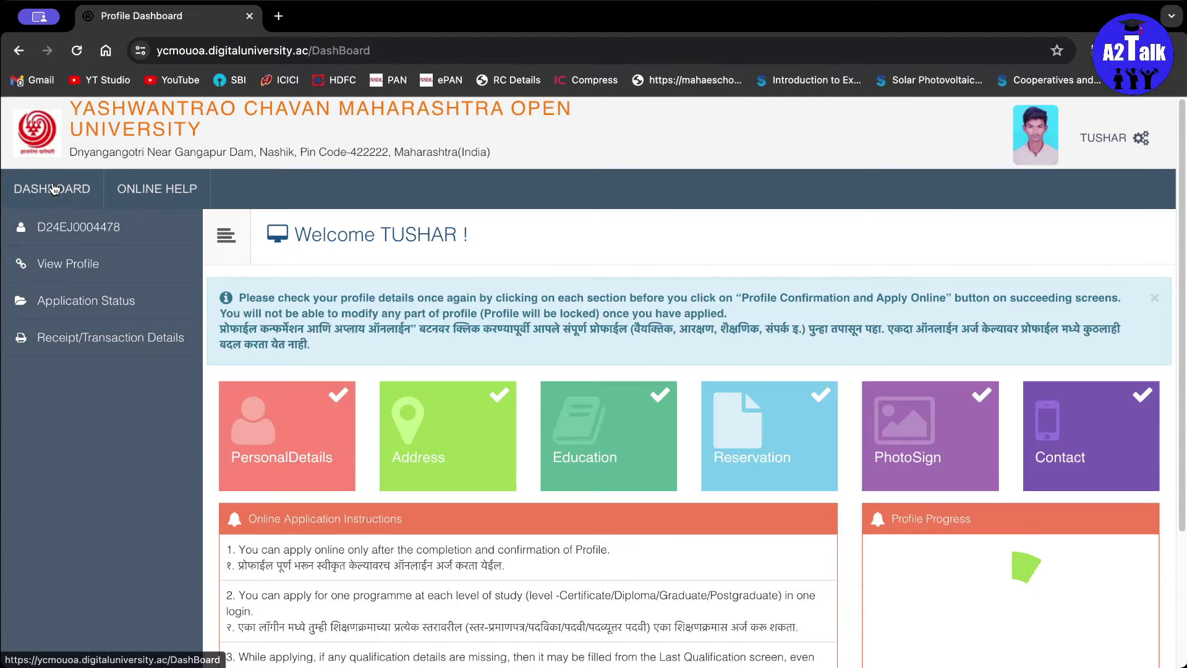
scroll(875, 222, "down", 3)
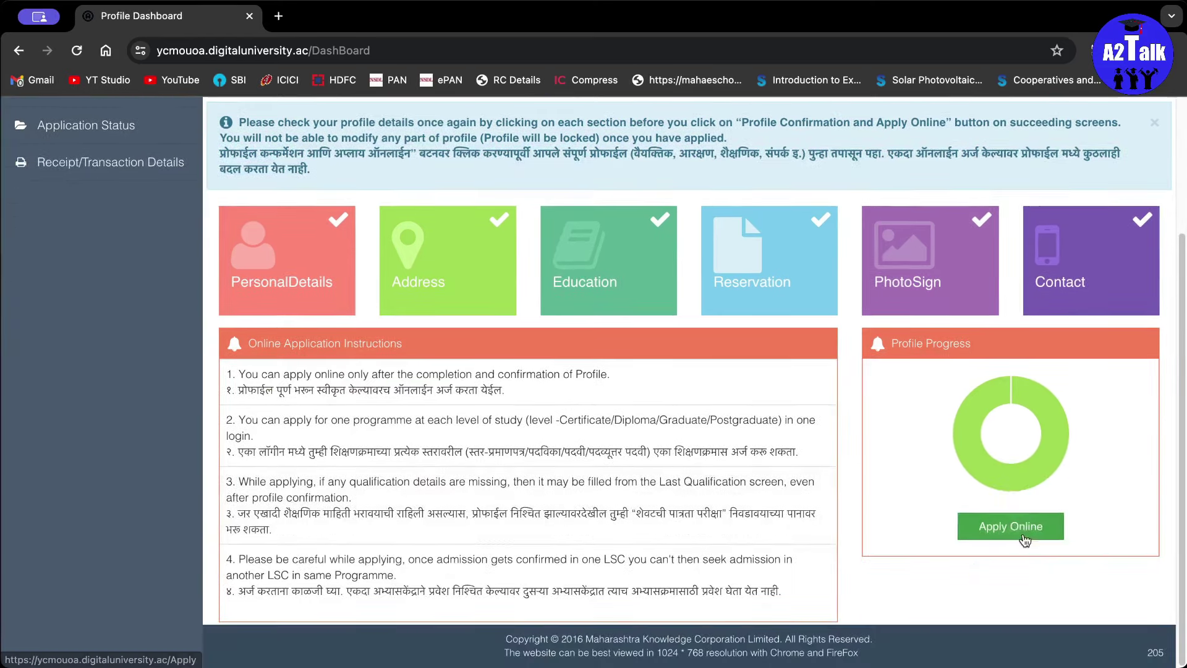
left_click(1017, 529)
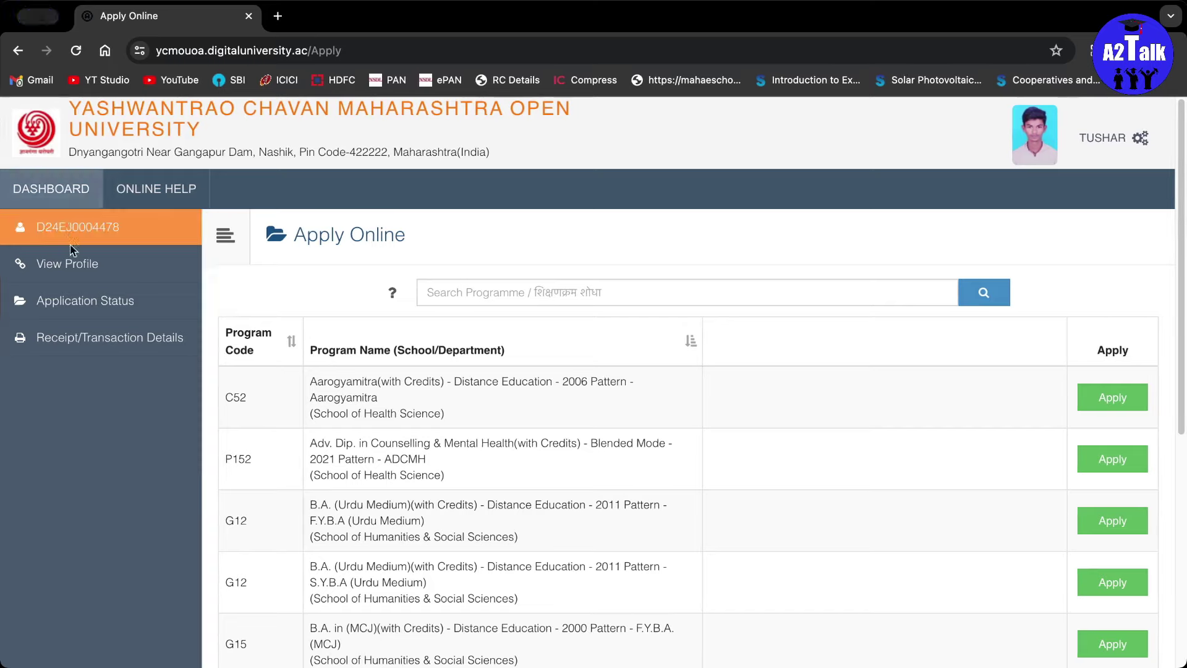
left_click(81, 273)
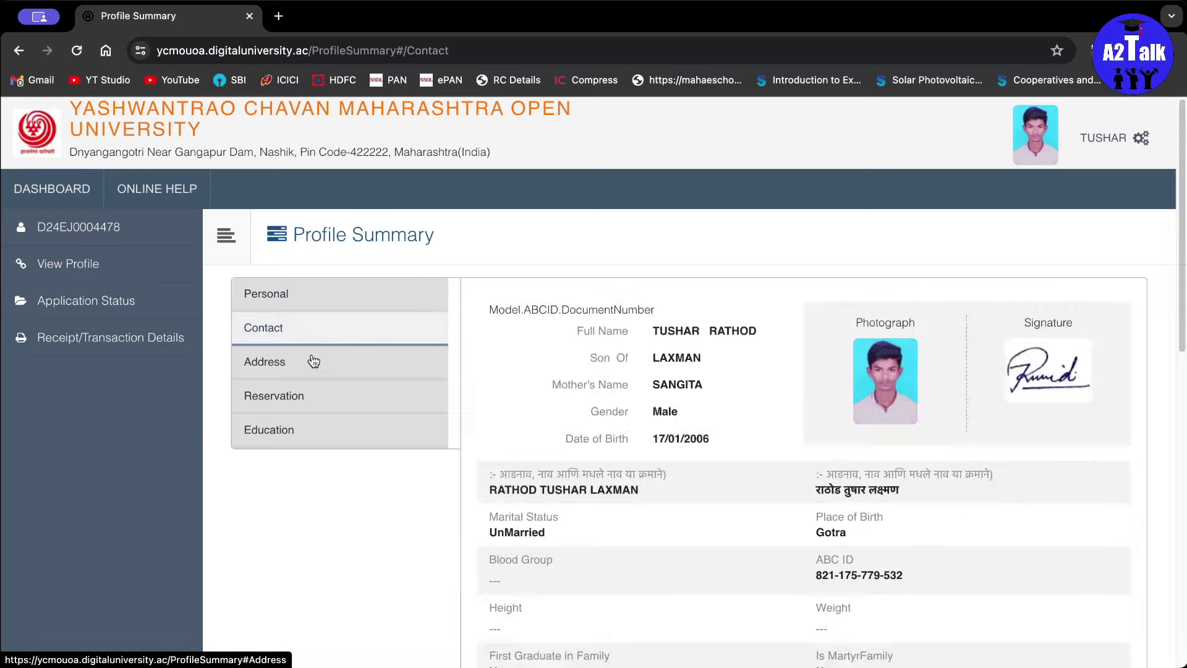
left_click(309, 356)
left_click(317, 395)
left_click(306, 433)
Step: Check Application Status and Receipt/Transaction Details, then go back to the profile dashboard
left_click(87, 301)
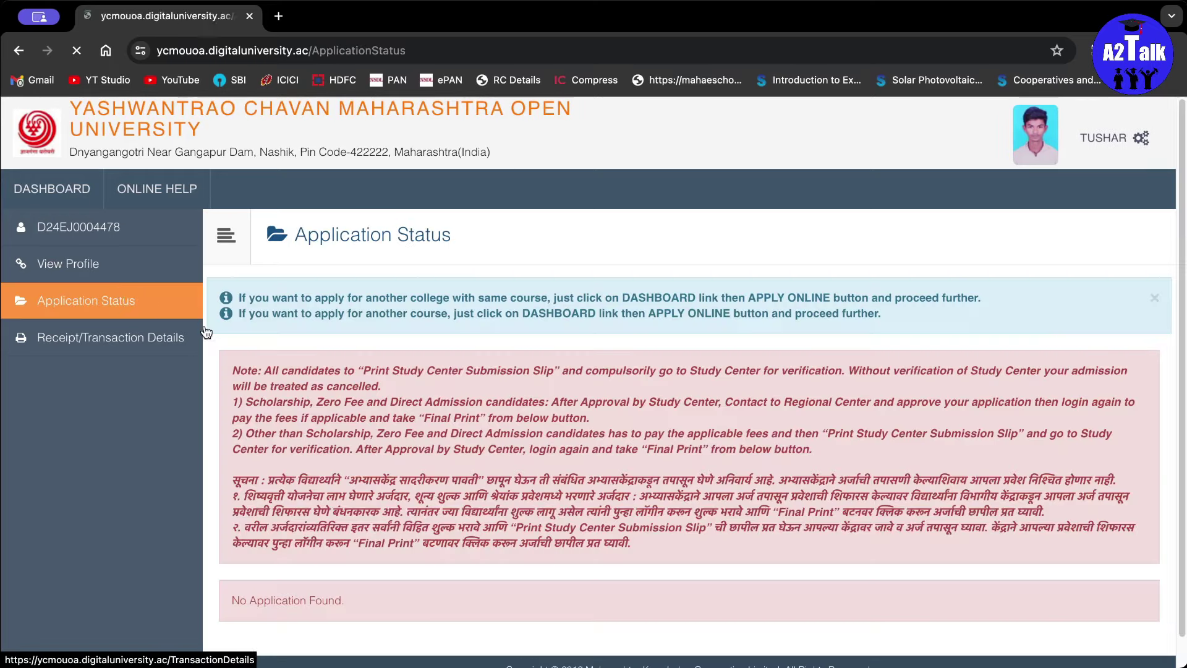
scroll(464, 366, "down", 1)
scroll(464, 367, "up", 1)
left_click(99, 337)
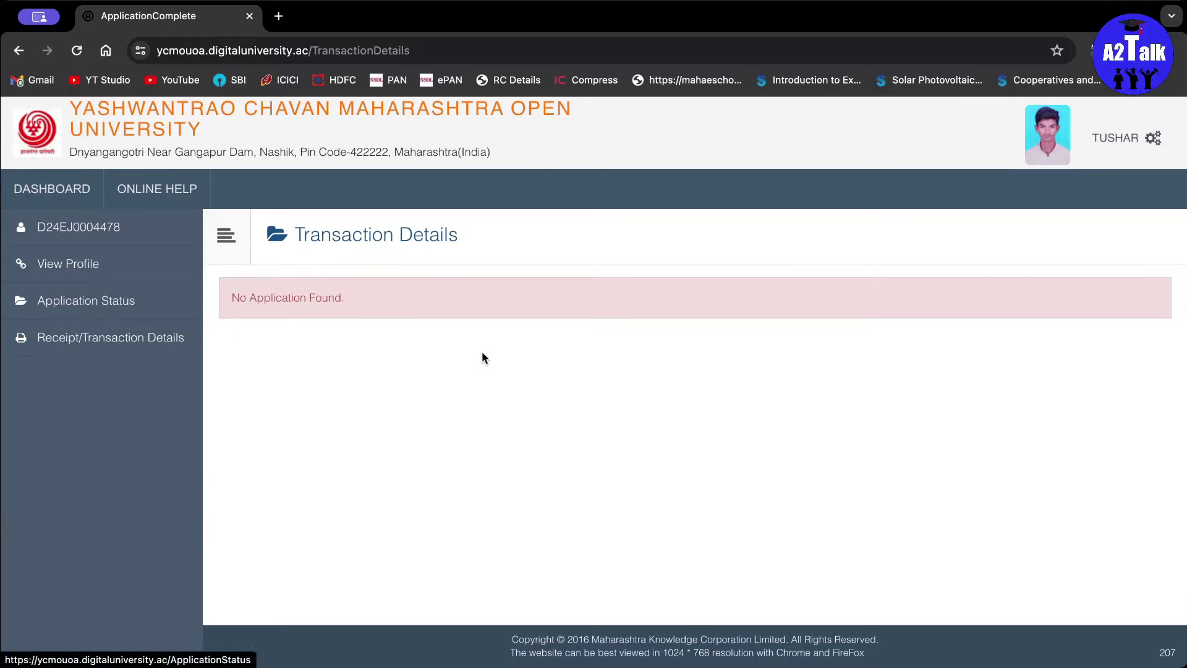
left_click(74, 263)
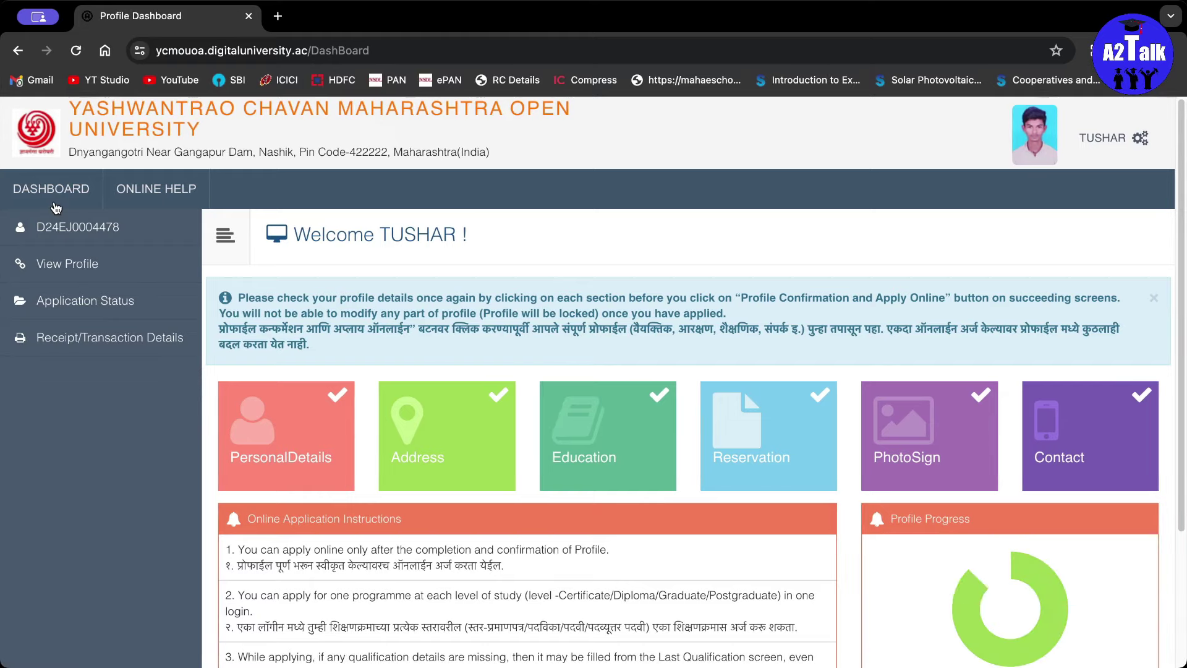
scroll(730, 301, "down", 1)
scroll(730, 301, "up", 1)
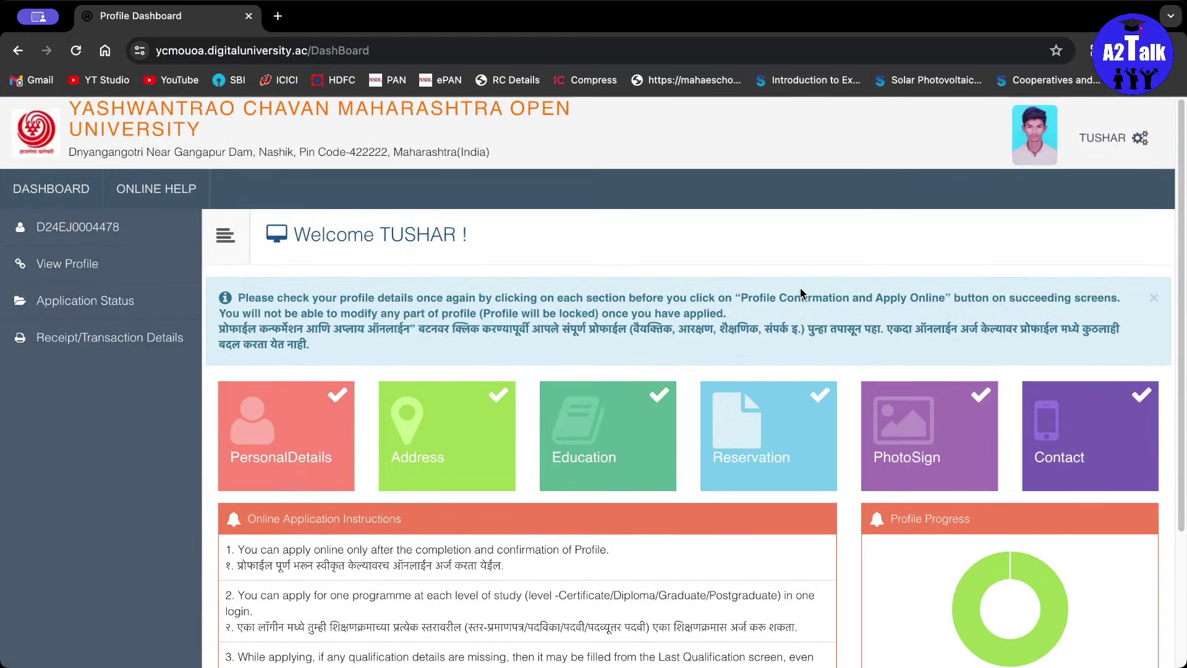
scroll(795, 291, "down", 3)
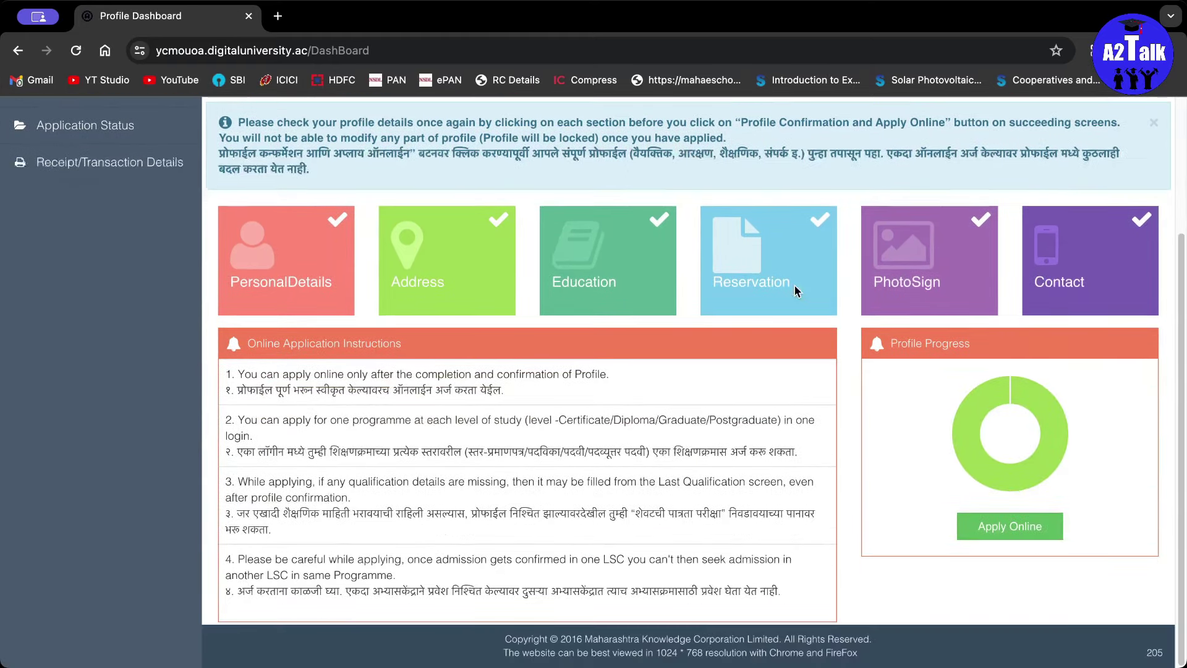